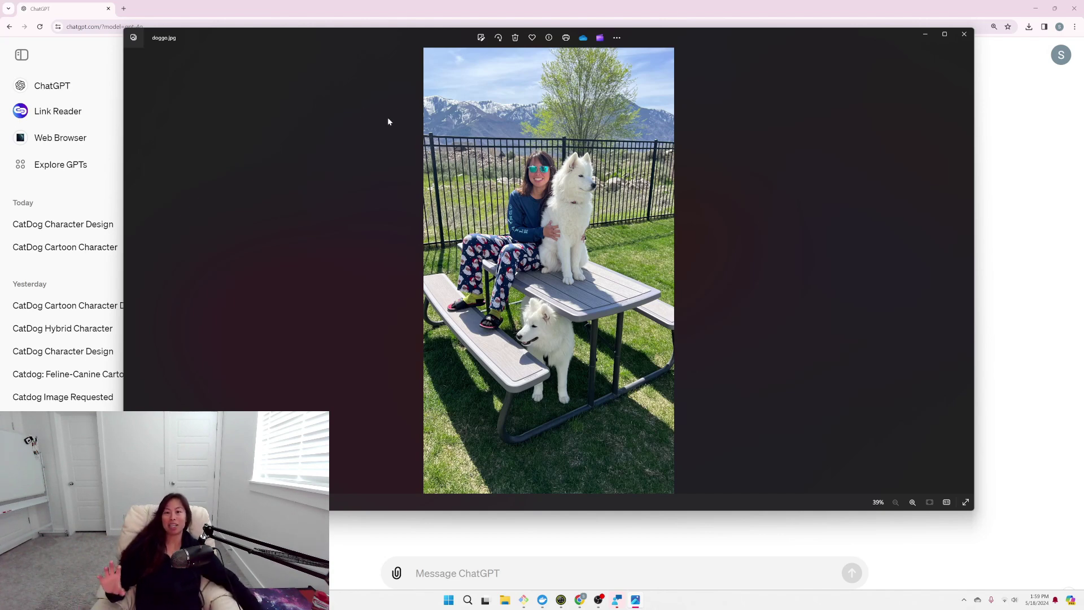
Attach doggo.jpg, the photo of the woman with two Samoyeds, to a new ChatGPT message.
scroll(390, 280, up, 1)
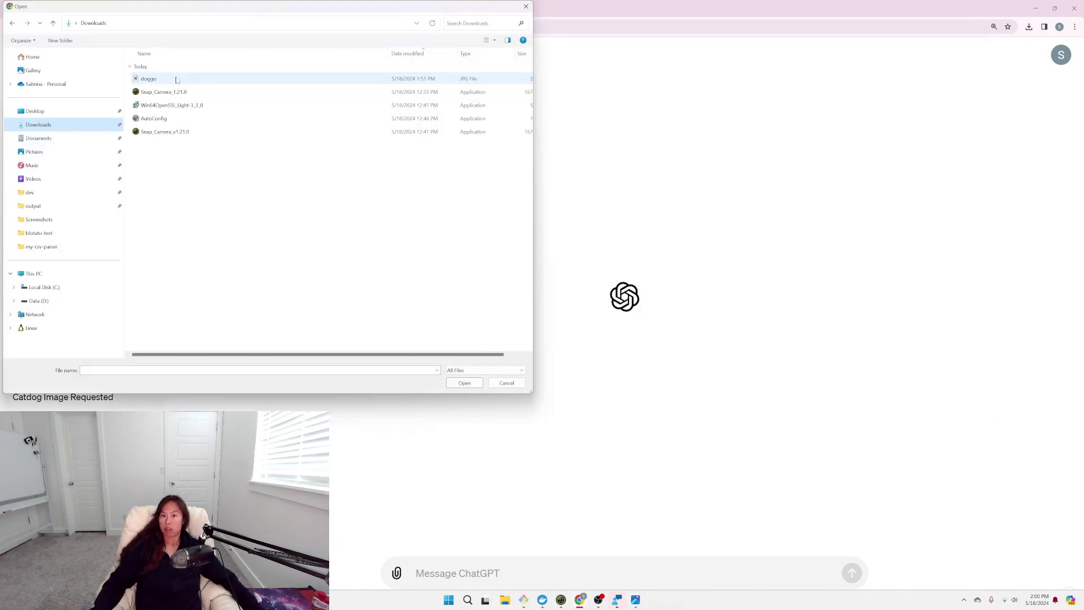
double_click(176, 83)
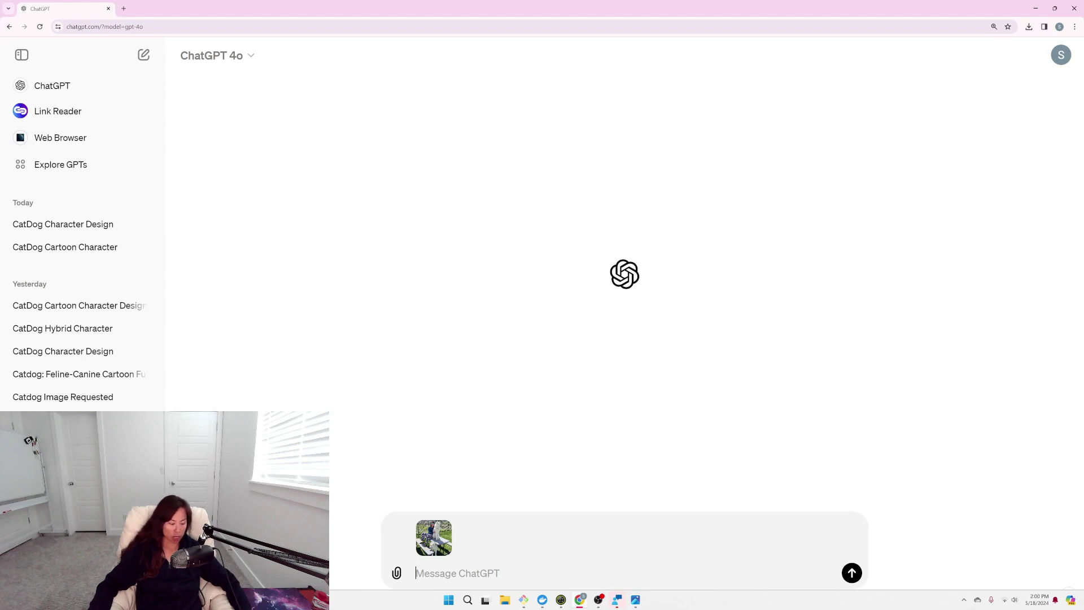
Send the photo with a two-line prompt: describe the image in detail, then generate an image from it.
text(Your)
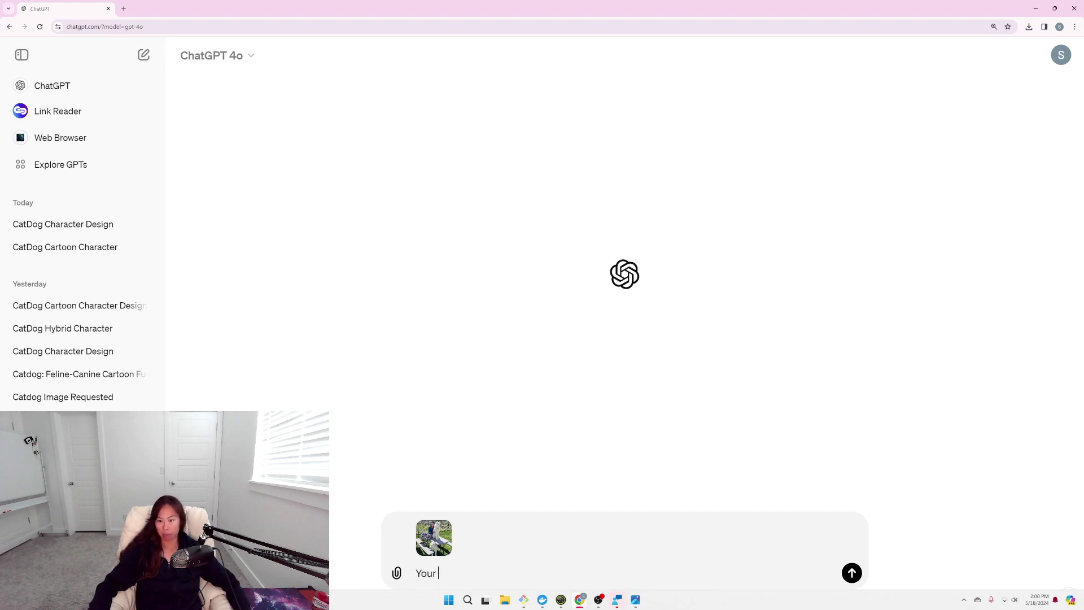
text( first task )
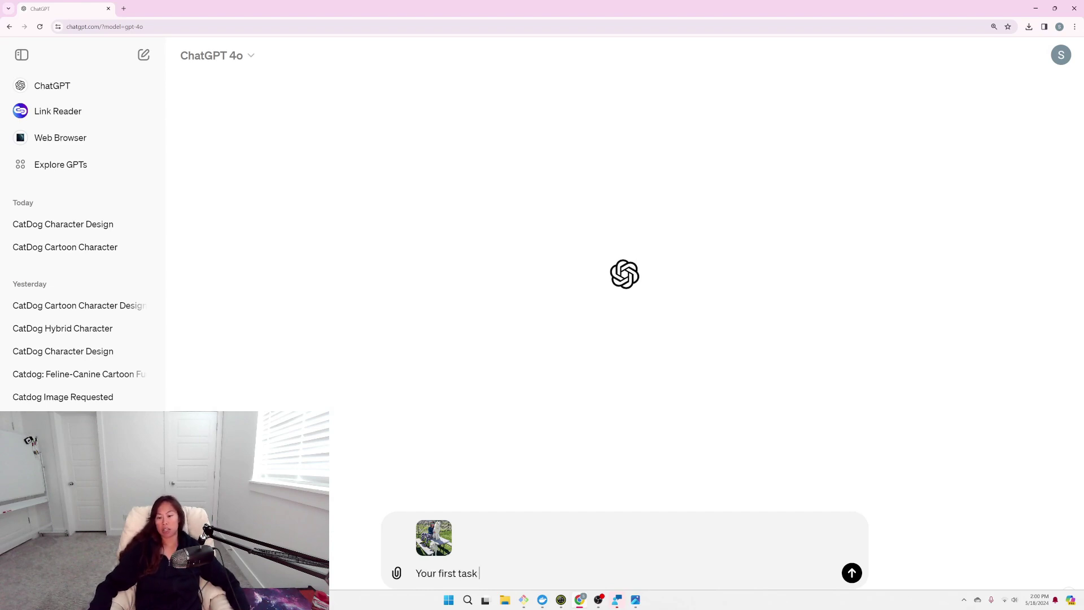
text(is to create a detaile)
text(d dec)
text(cription of this )
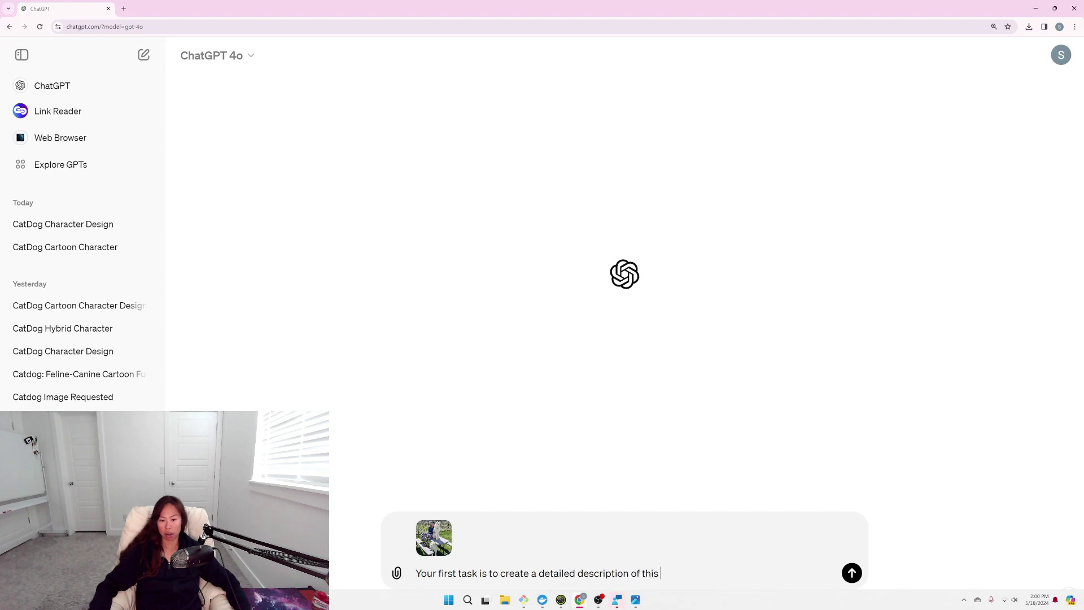
text(image.)
key(shift+Return)
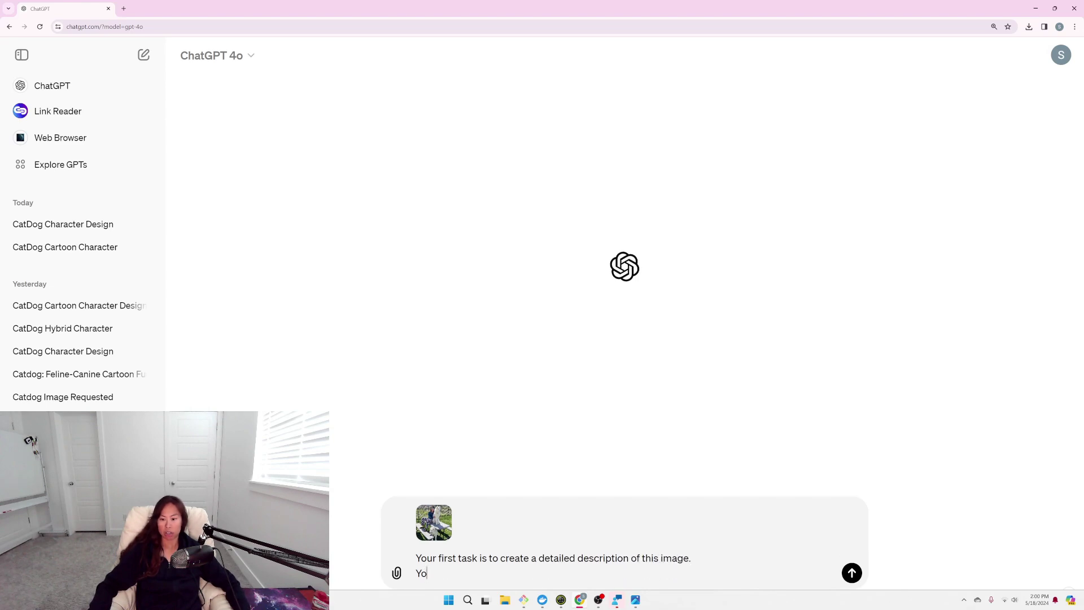
text(Your second task is to generat)
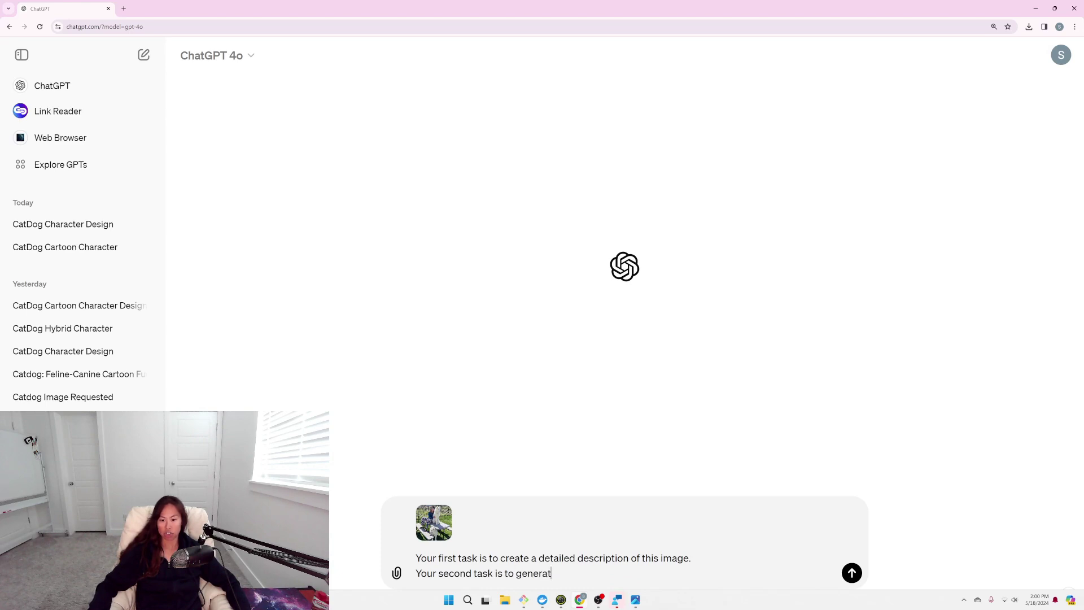
text(e an image from )
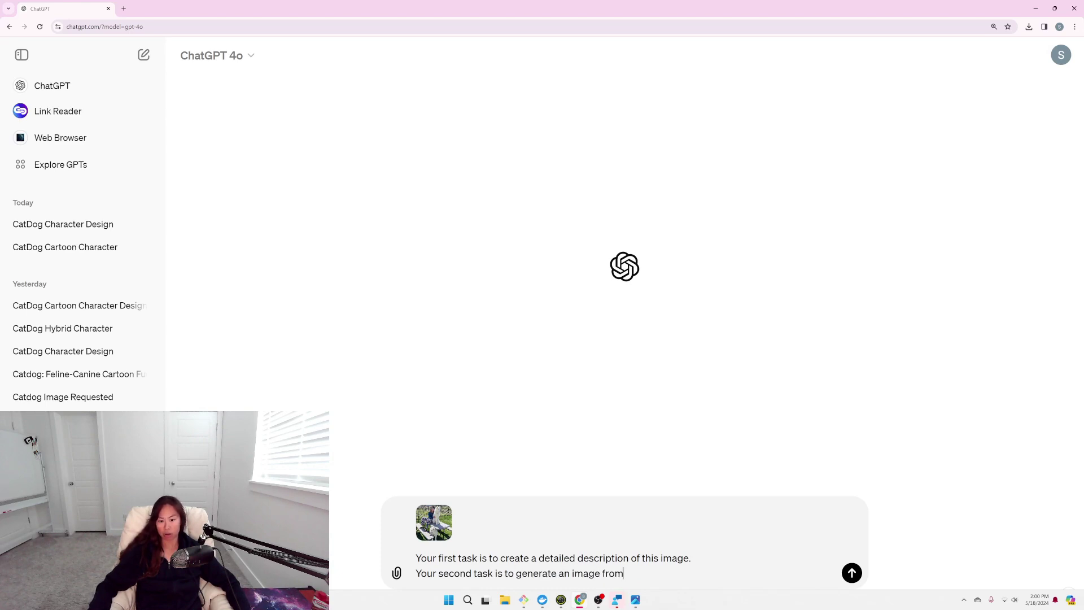
text(the description)
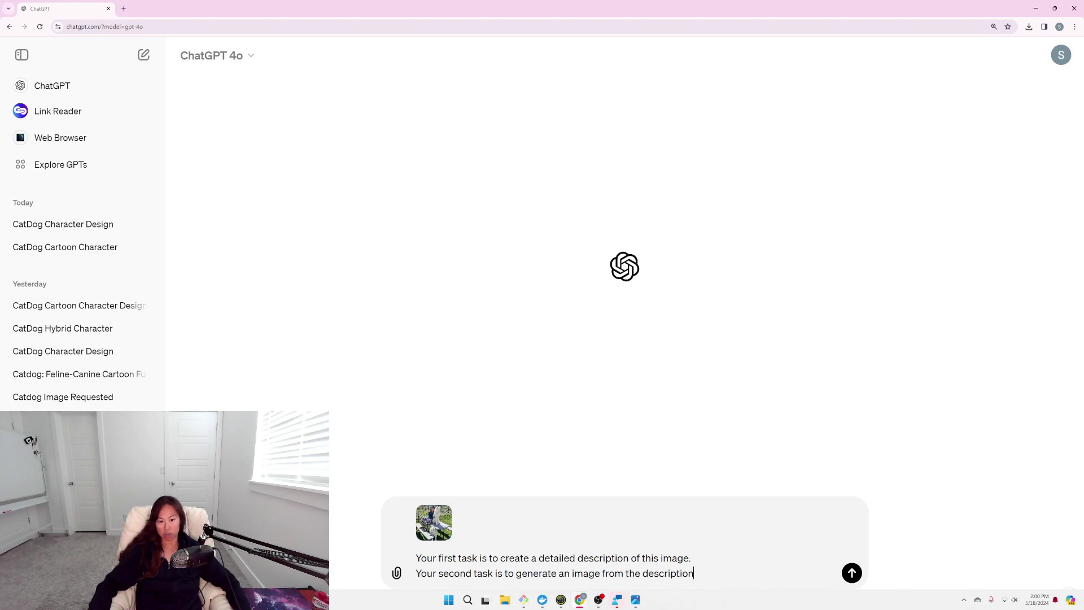
text(.)
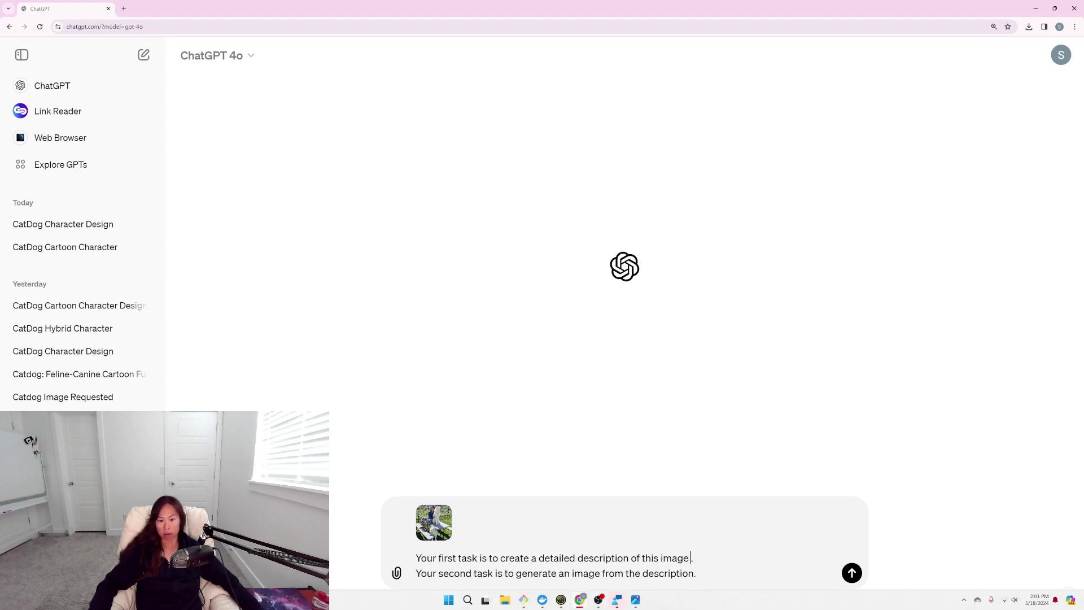
text( D)
key(Return)
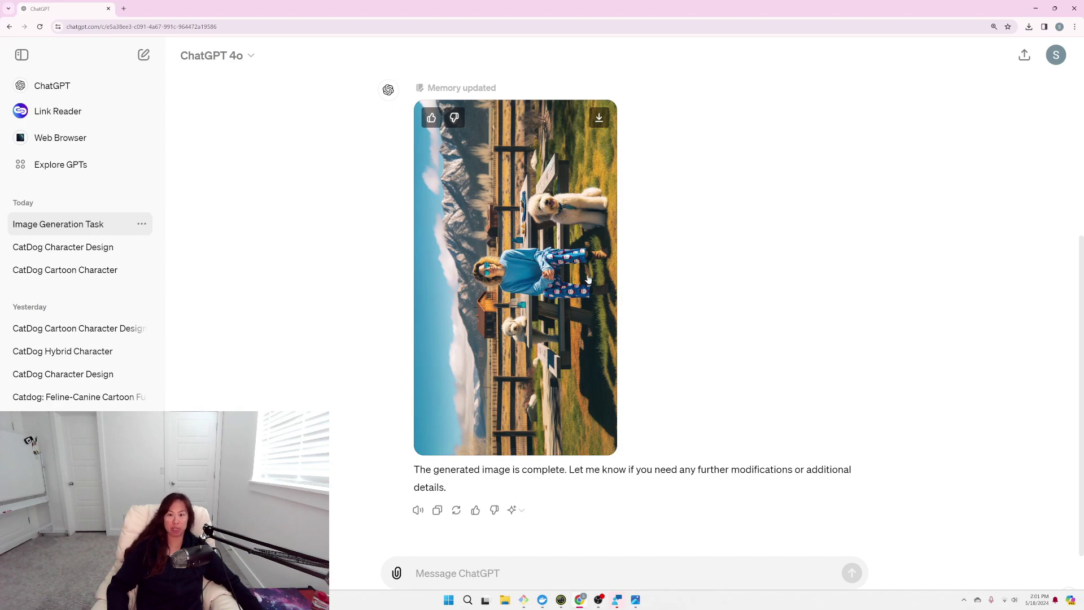
Scroll through the chat comparing the generated image with the original dog photo.
scroll(729, 223, up, 5)
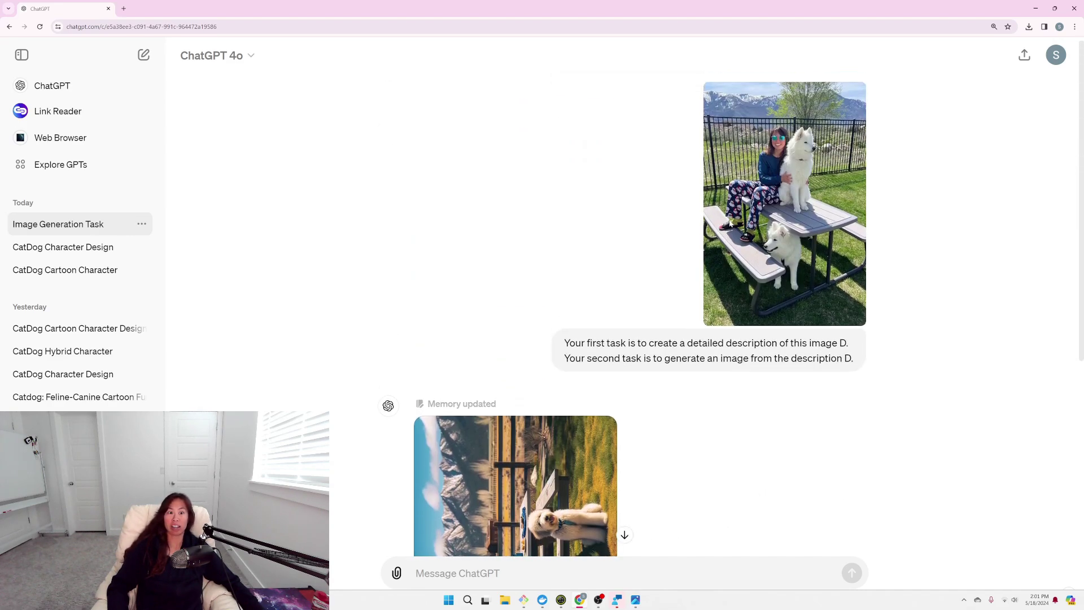
scroll(729, 225, down, 5)
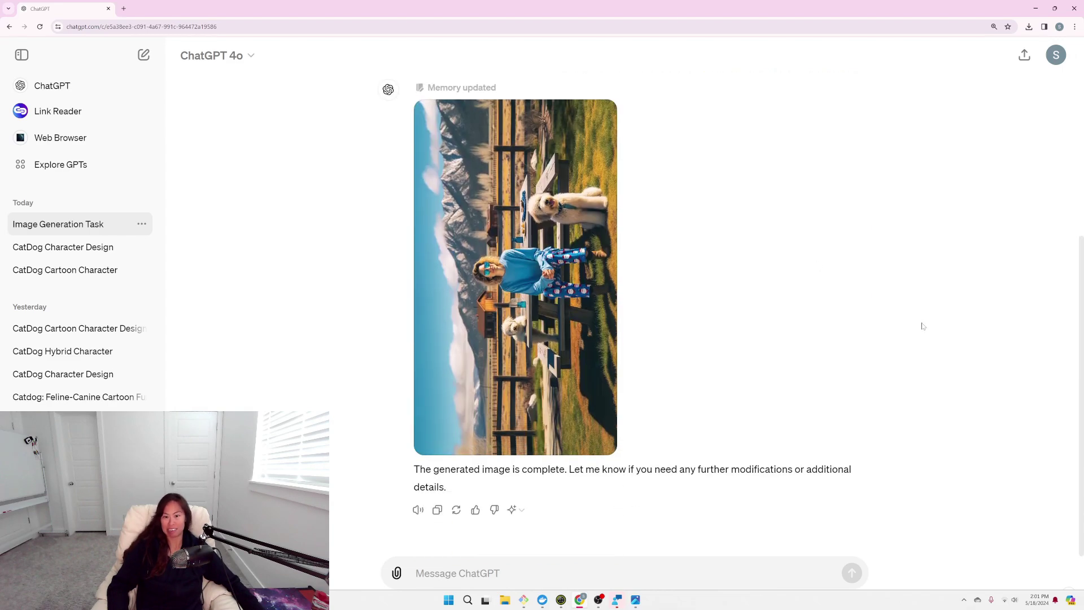
scroll(708, 463, up, 5)
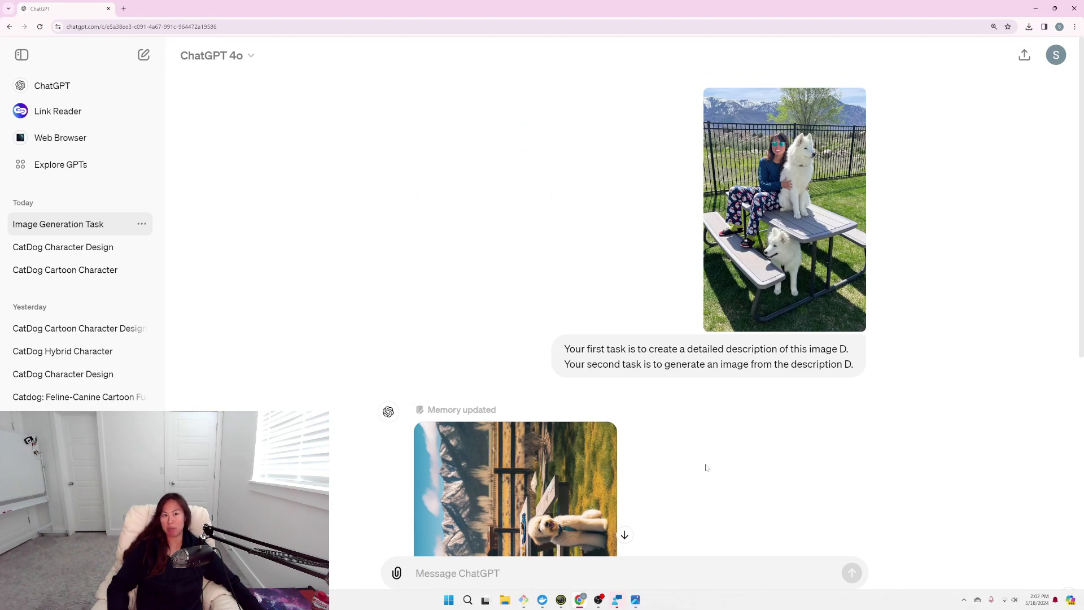
scroll(715, 487, down, 5)
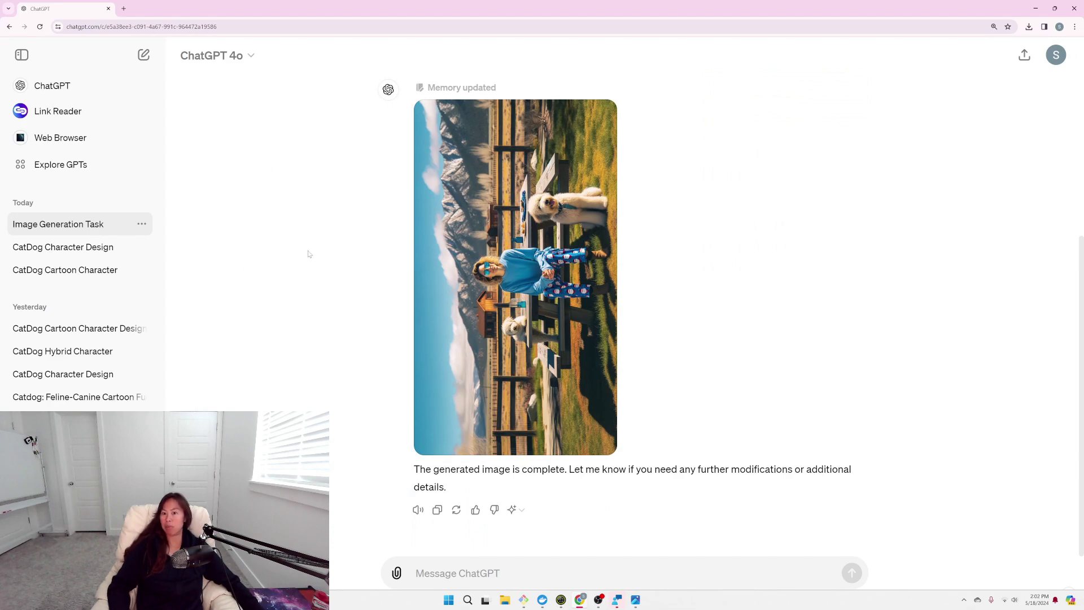
scroll(341, 264, up, 5)
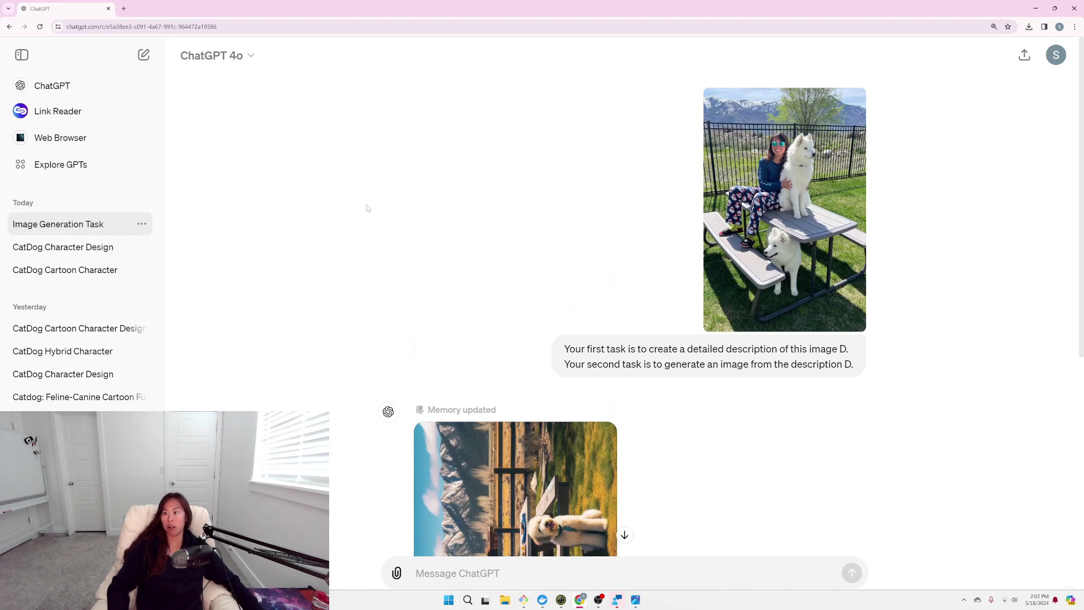
scroll(367, 208, down, 2)
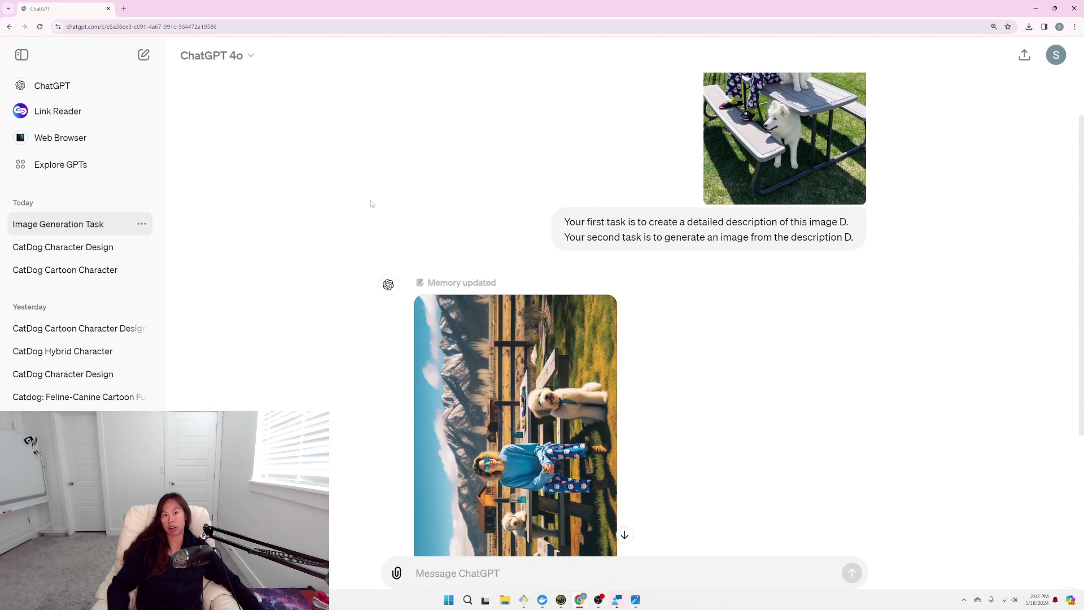
scroll(371, 204, up, 2)
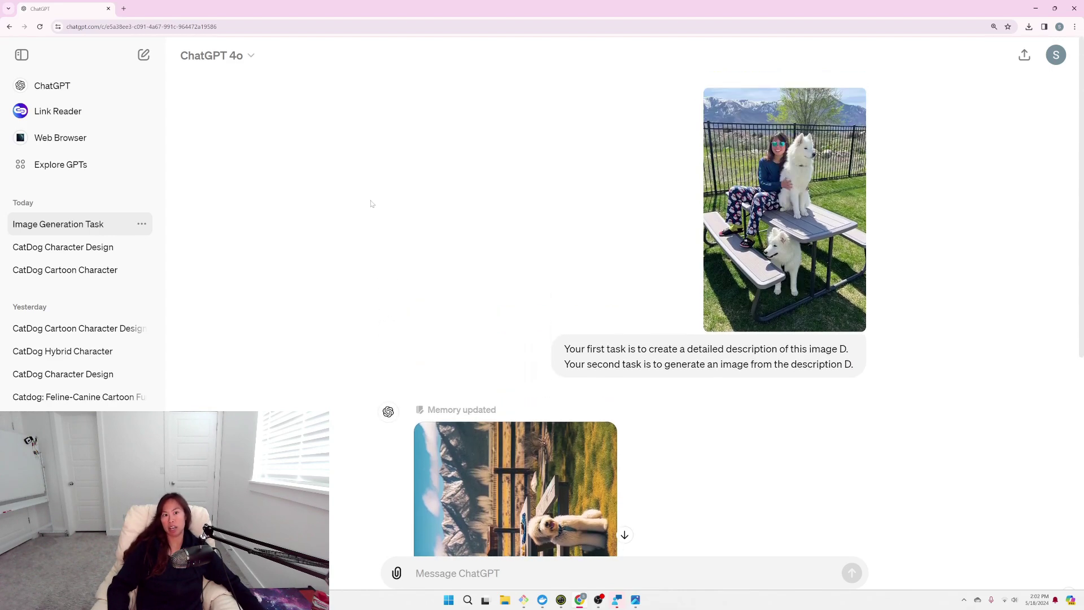
In a new chat, ask an 'expert prompt engineer' for a prompt that fully describes an image.
click(144, 54)
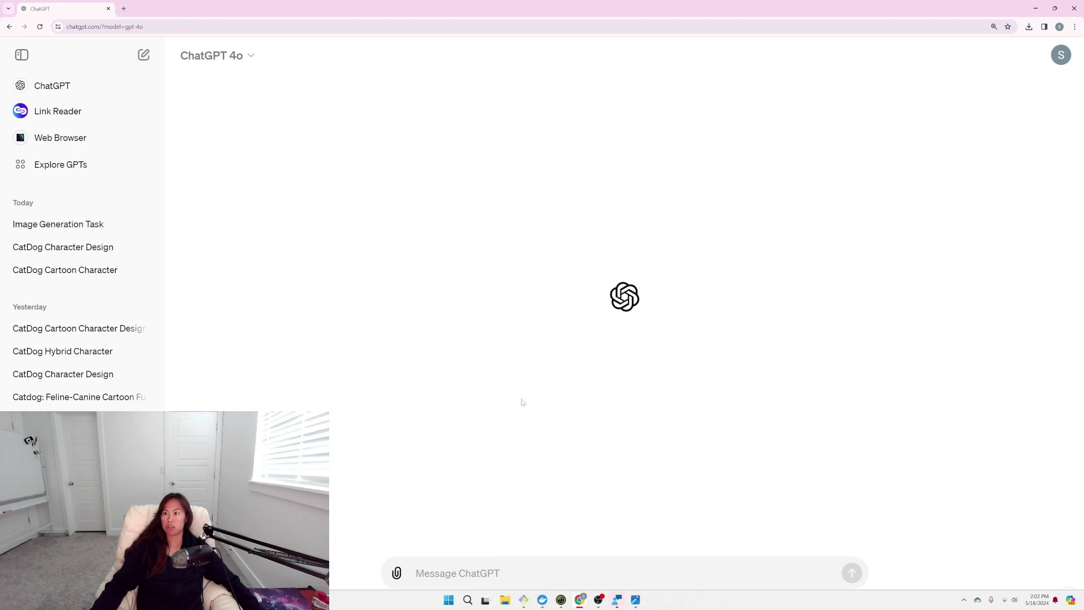
text(You are an )
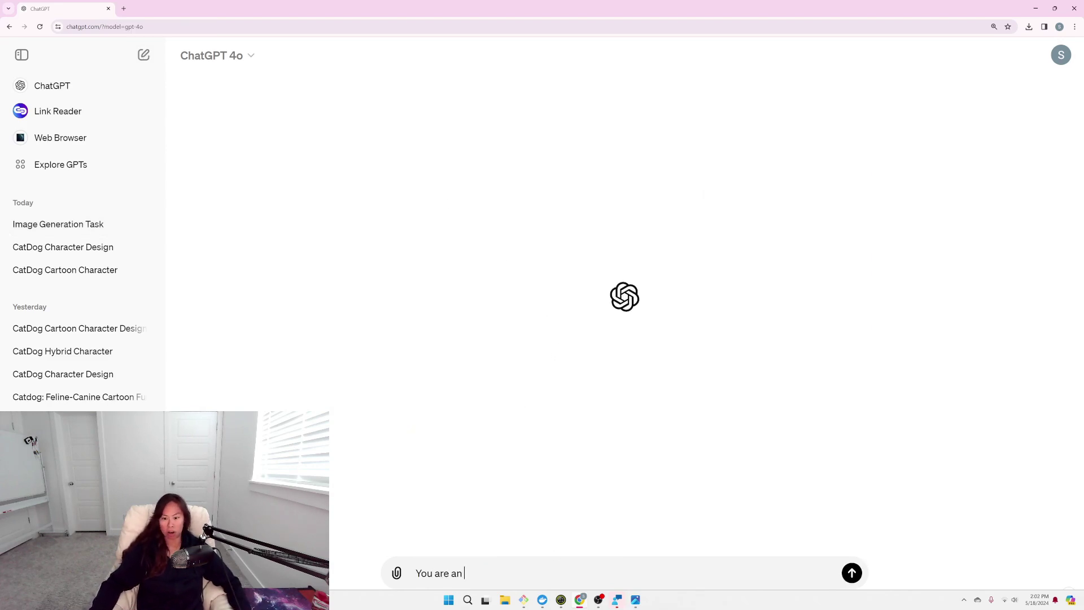
text(expert prompt en)
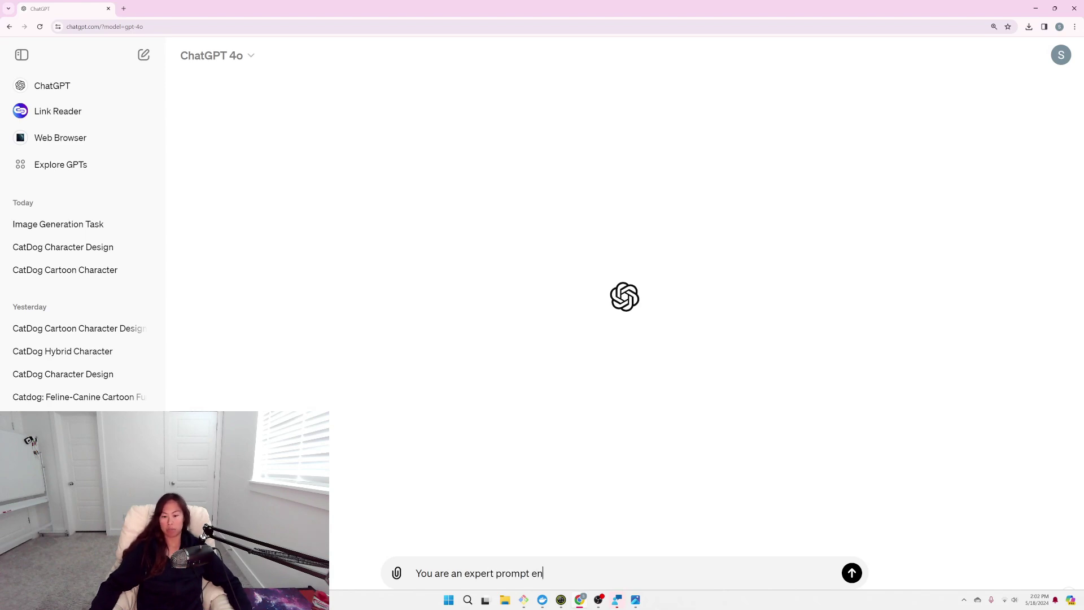
text(gineer. Create a detaile)
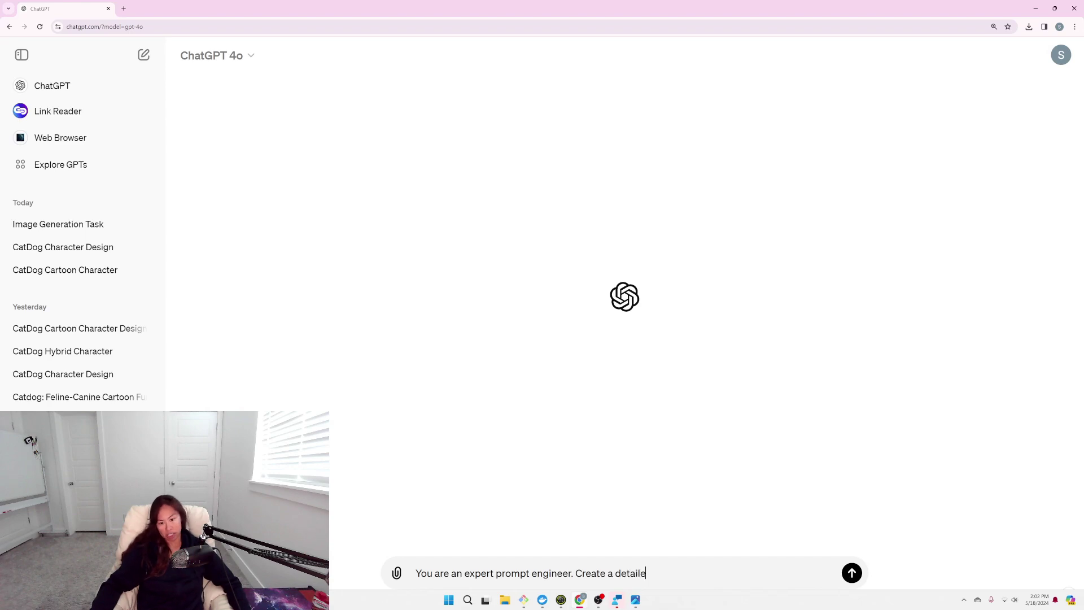
text(d prompt )
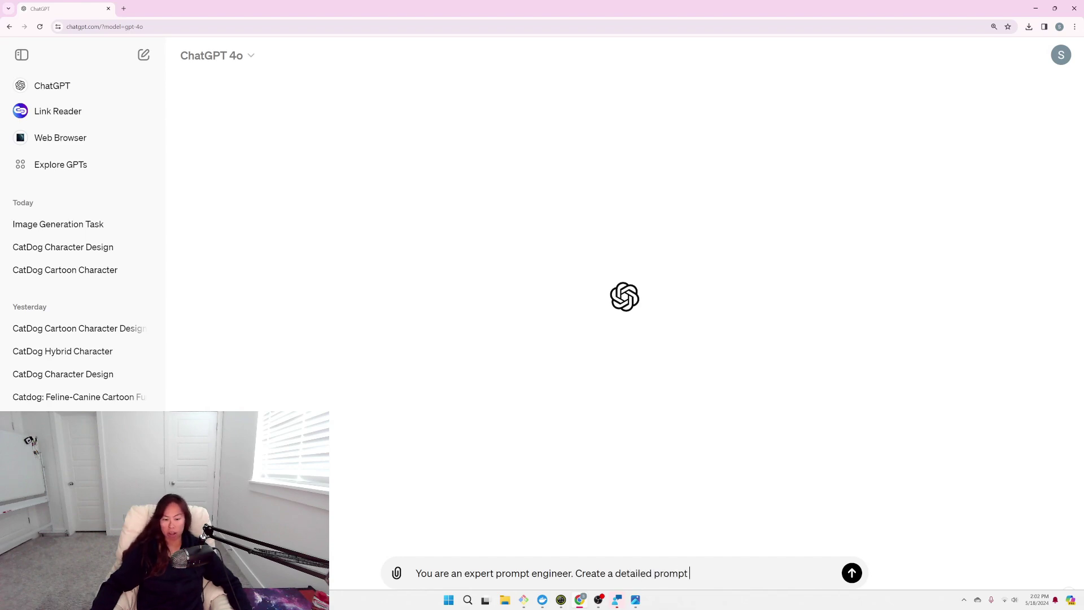
text(that will take )
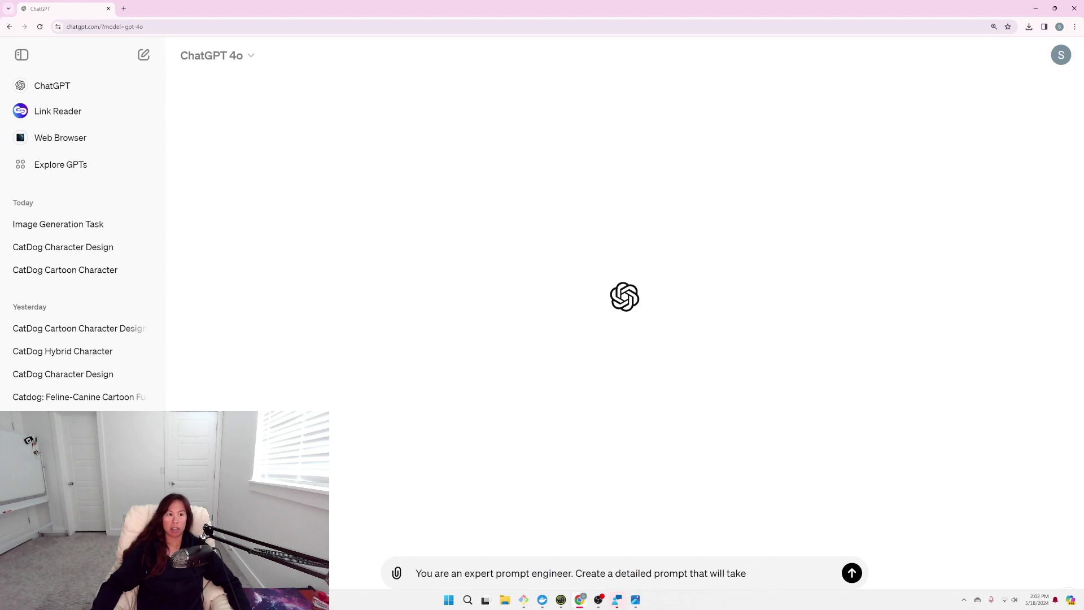
text(an image,)
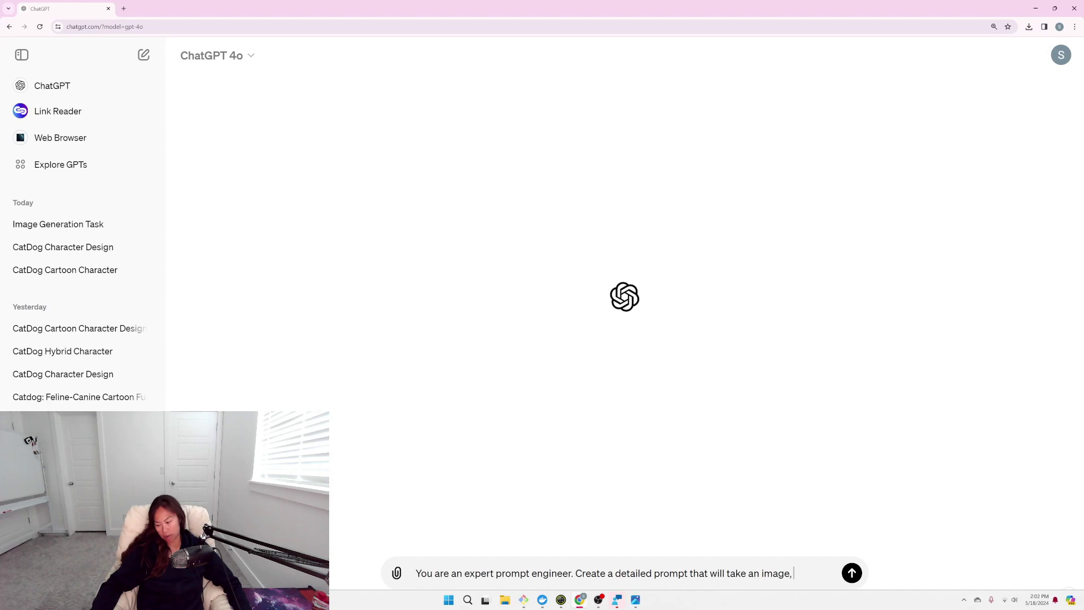
text( produce a d)
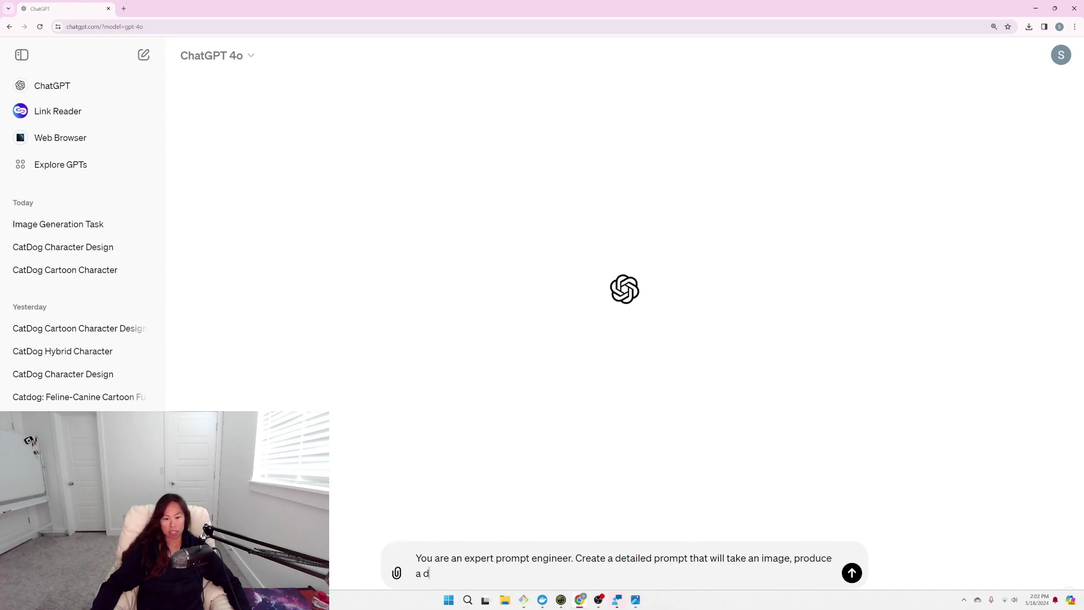
text(etailed description of the image, )
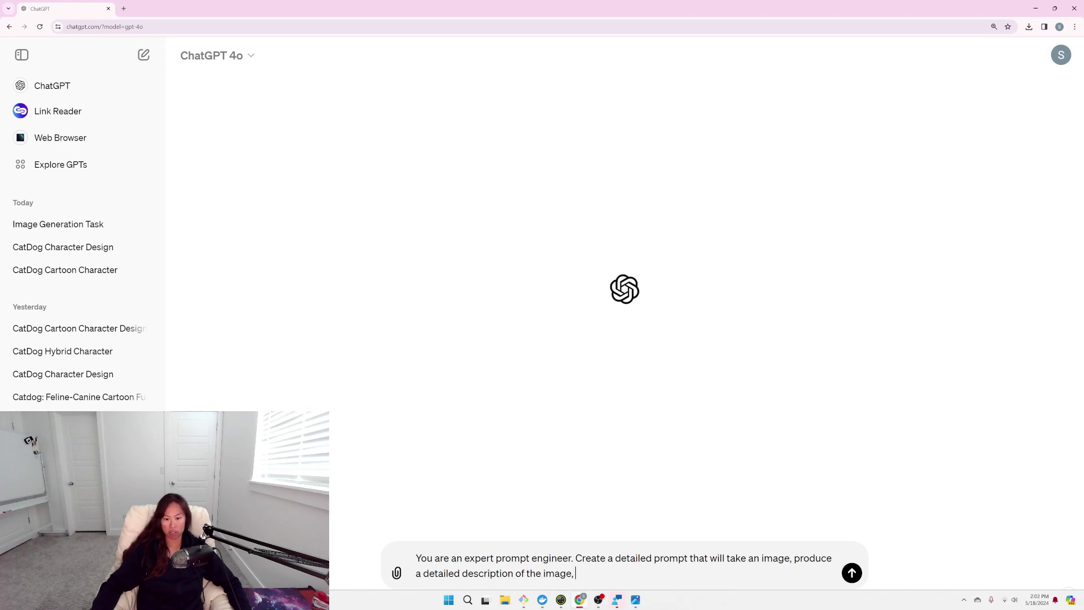
text(which can then be used to recreate the image in its)
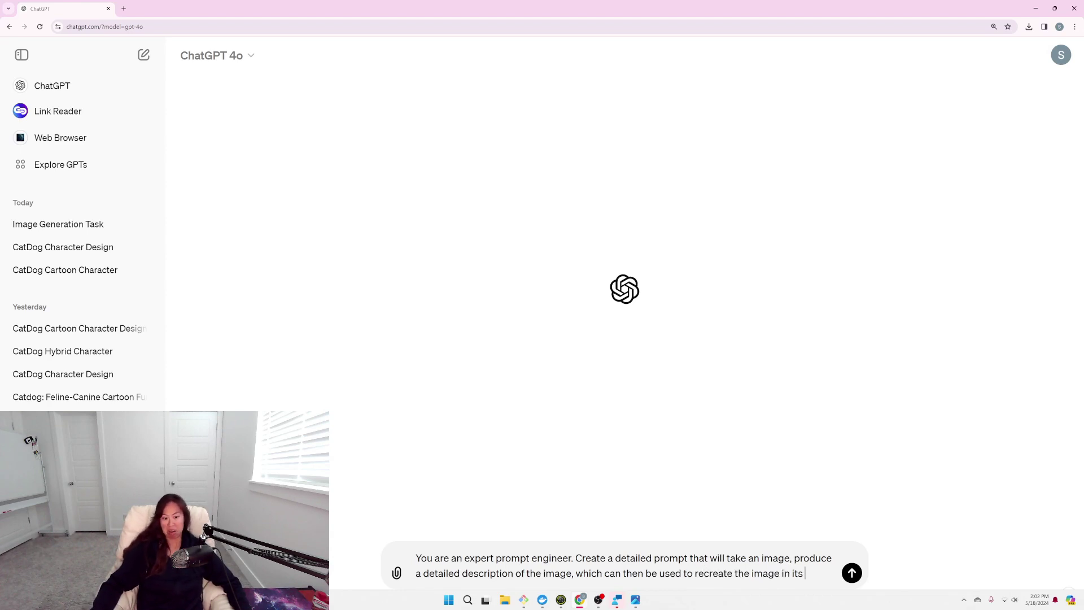
text( entirety.)
key(Return)
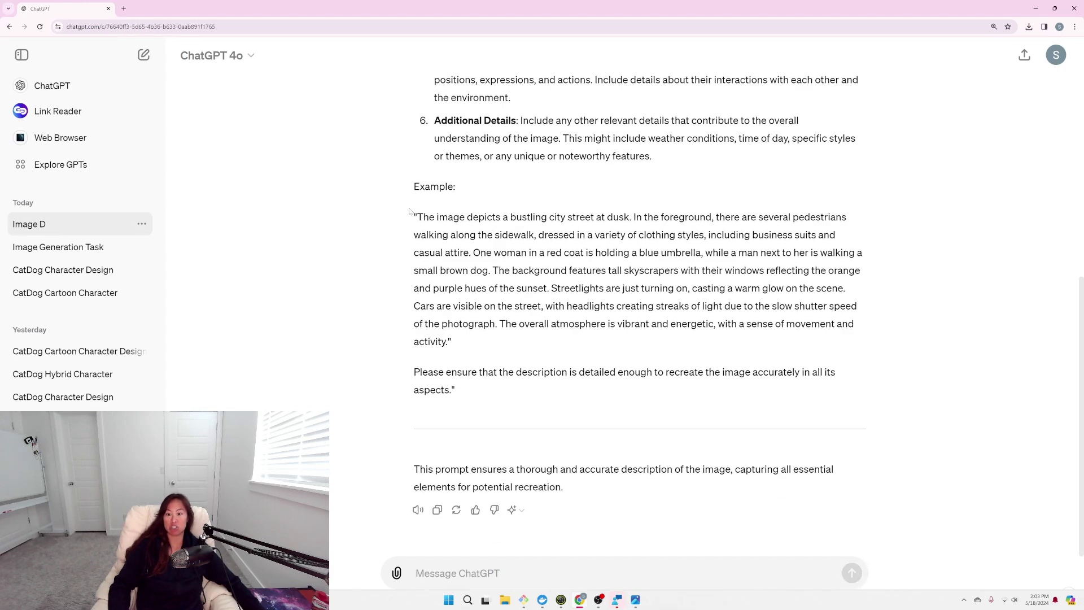
Select and copy the description prompt from 'Please' to 'noteworthy features.'.
scroll(655, 497, up, 5)
drag(653, 497, 417, 154)
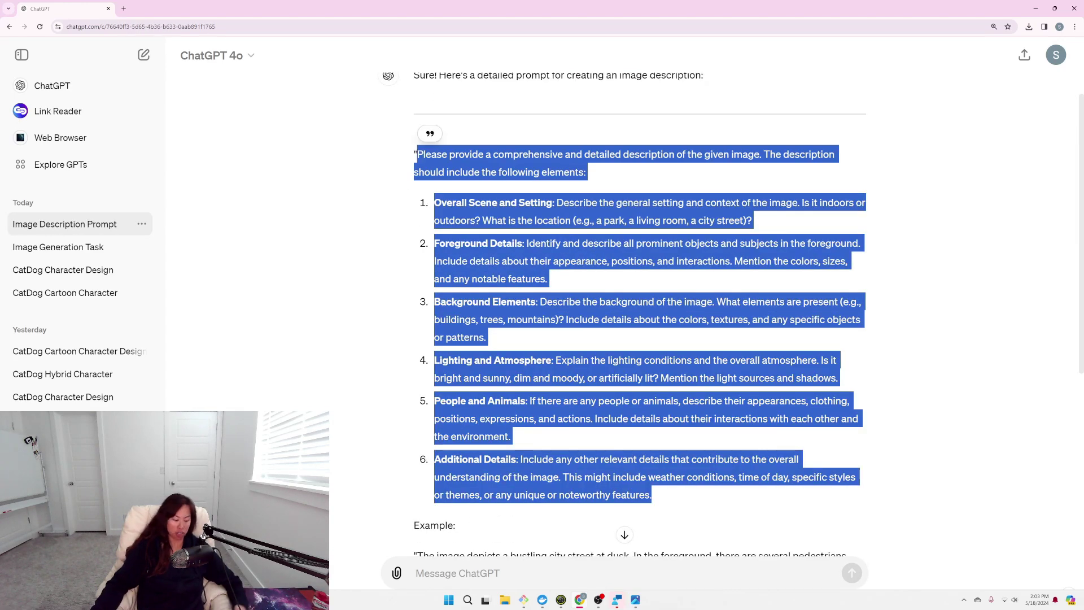
scroll(621, 311, up, 1)
In a new chat, paste the copied prompt, attach the doggo photo and send.
click(145, 57)
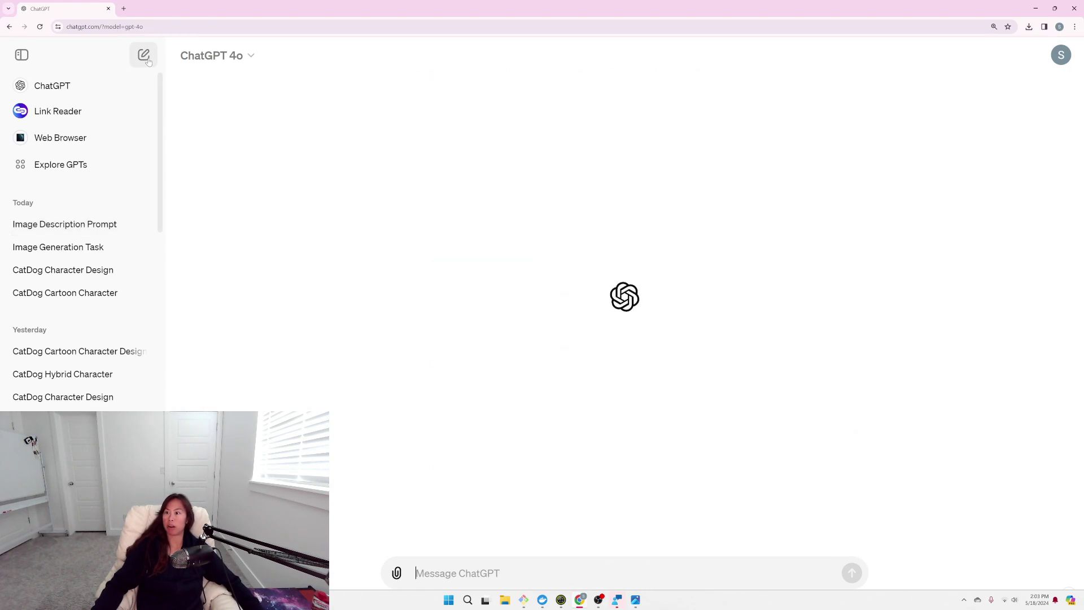
key(ctrl+v)
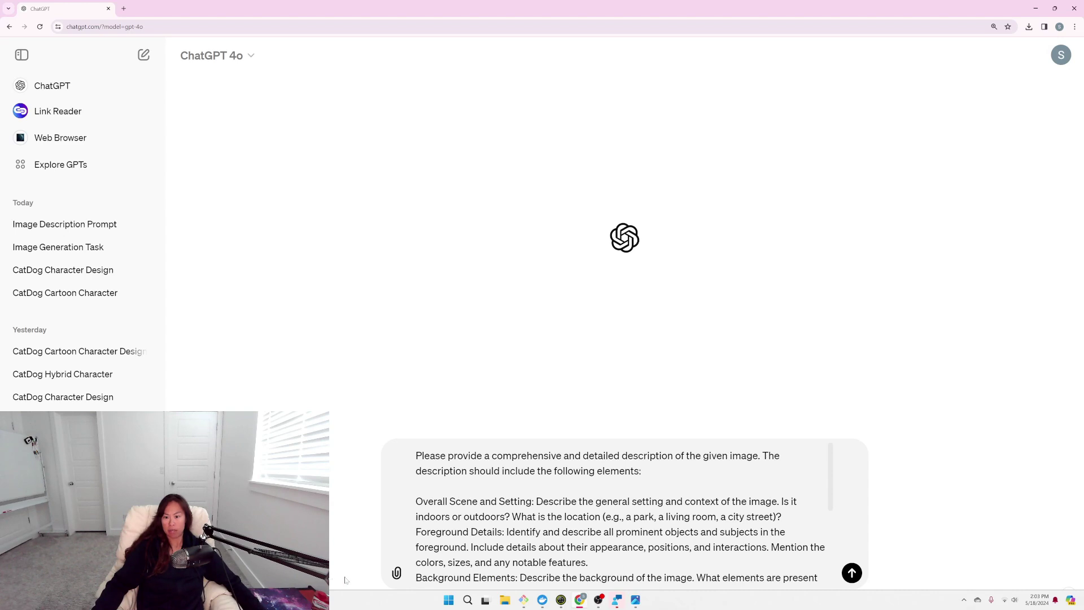
click(396, 574)
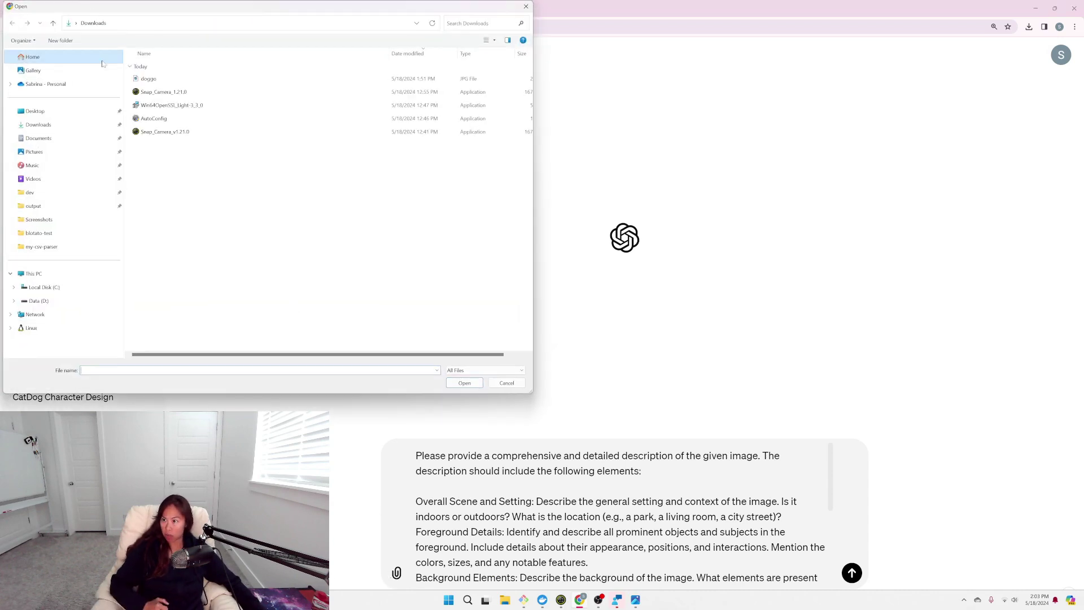
double_click(148, 78)
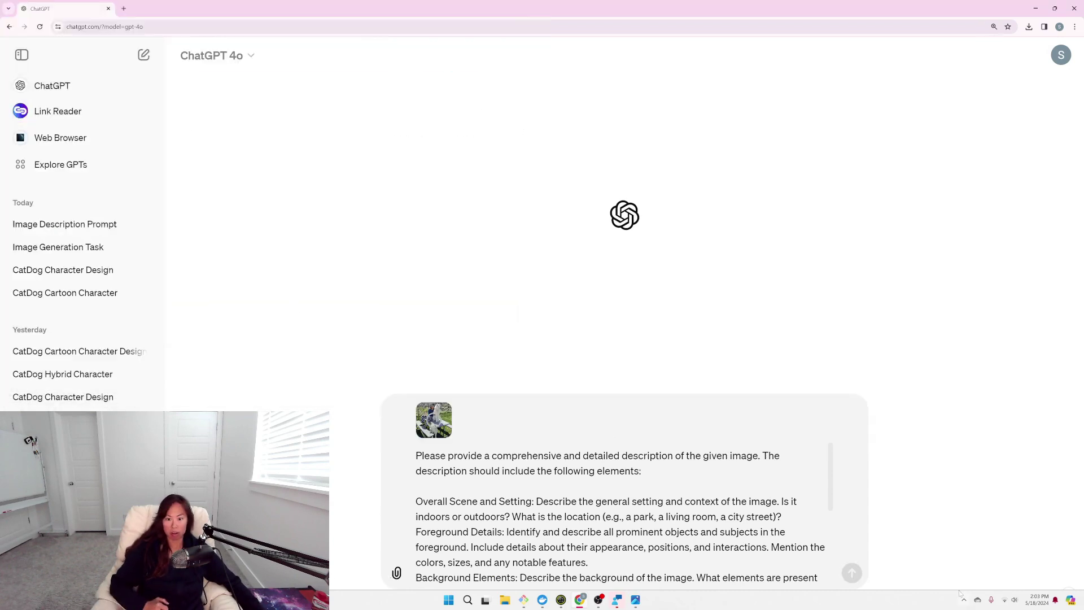
click(852, 574)
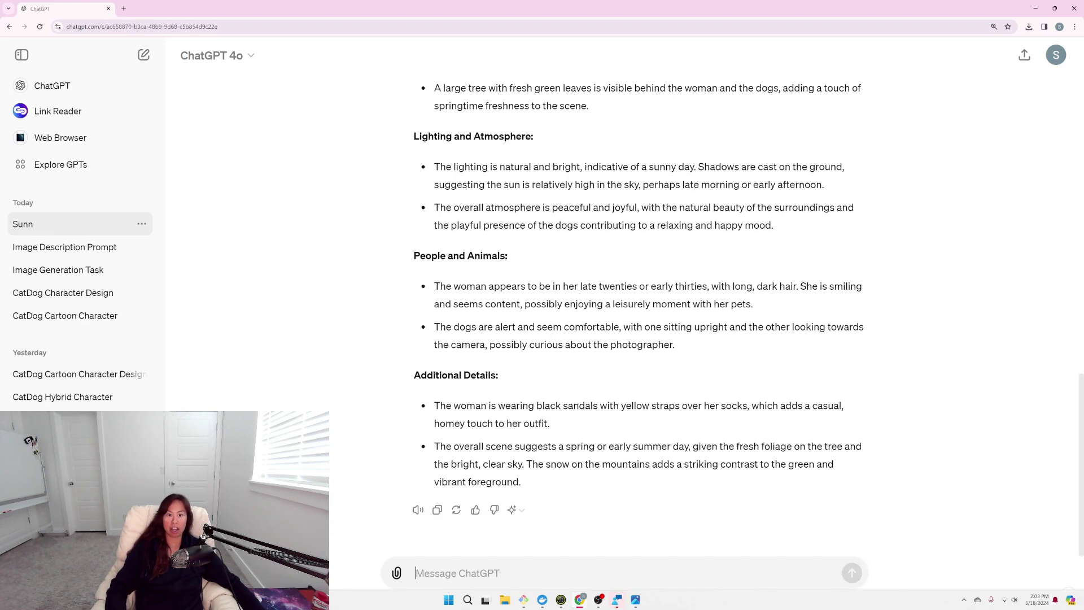
Review the reply, highlighting the woman's estimated age and the sandals-over-socks bullet.
drag(461, 287, 638, 287)
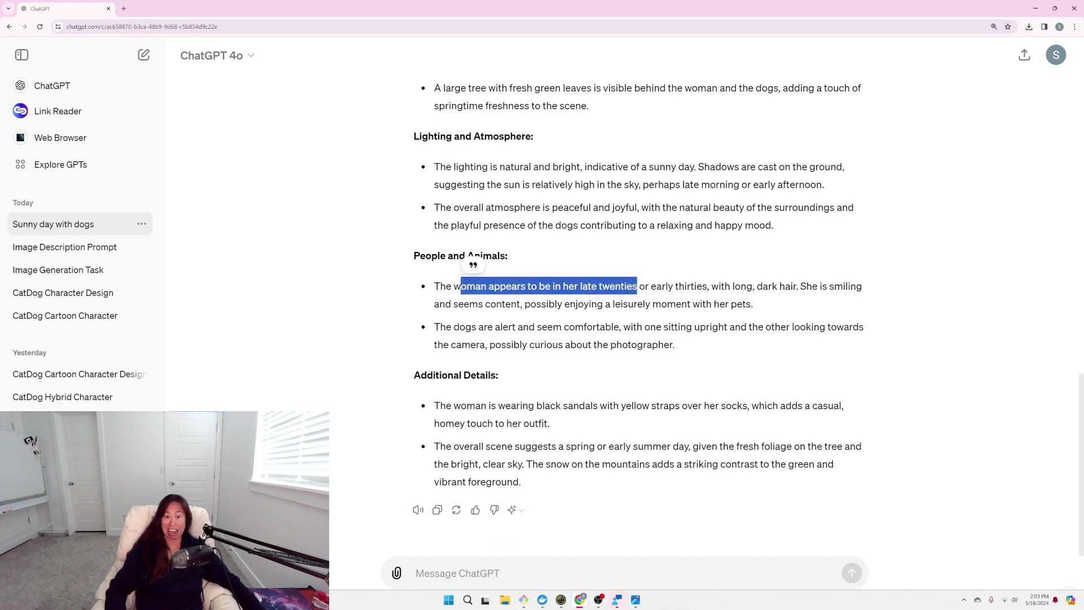
click(508, 264)
triple_click(516, 405)
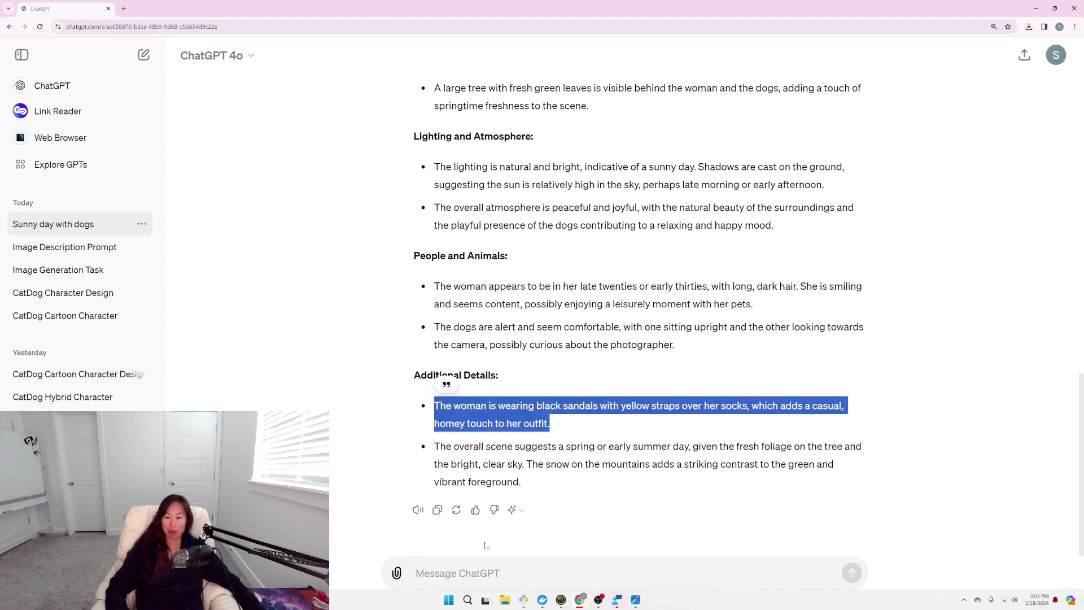
click(417, 573)
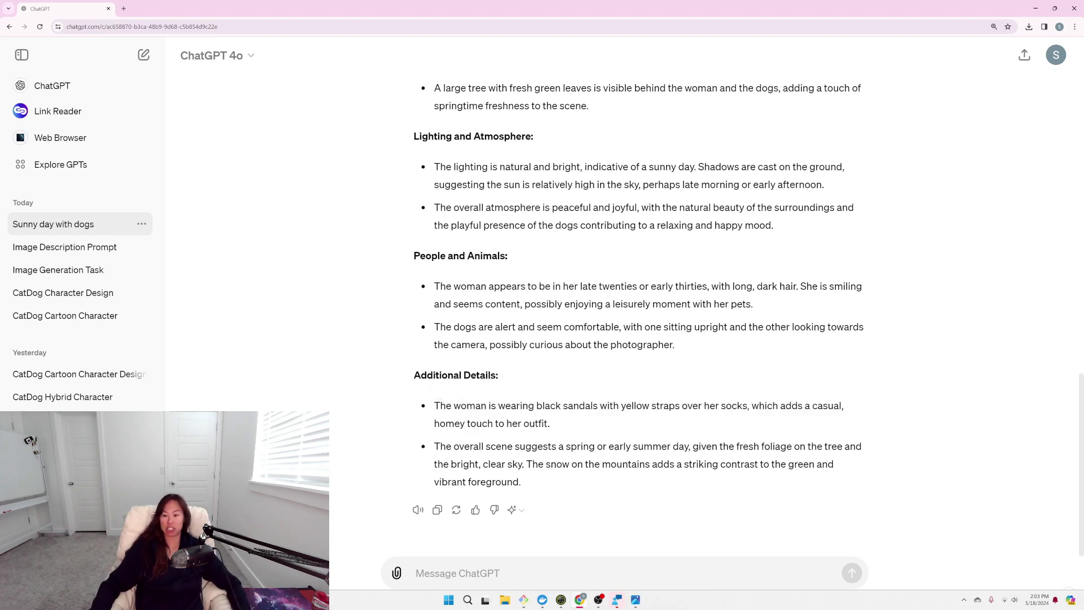
Send 'Create an image based on your previous answer.' and reread the Samoyed-like dogs description.
text(C)
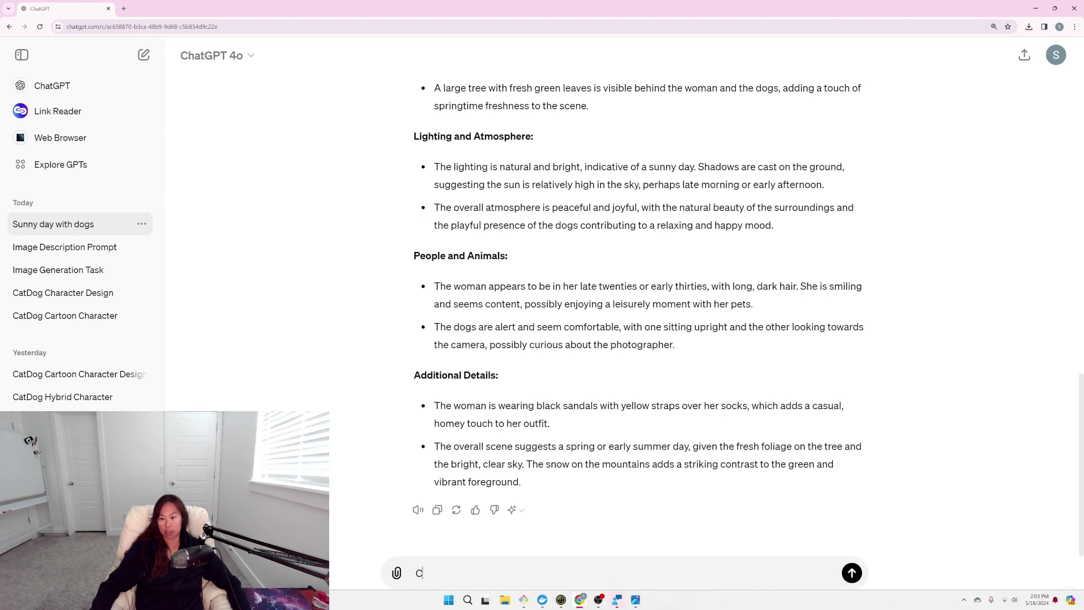
text(reate an image based on your pre)
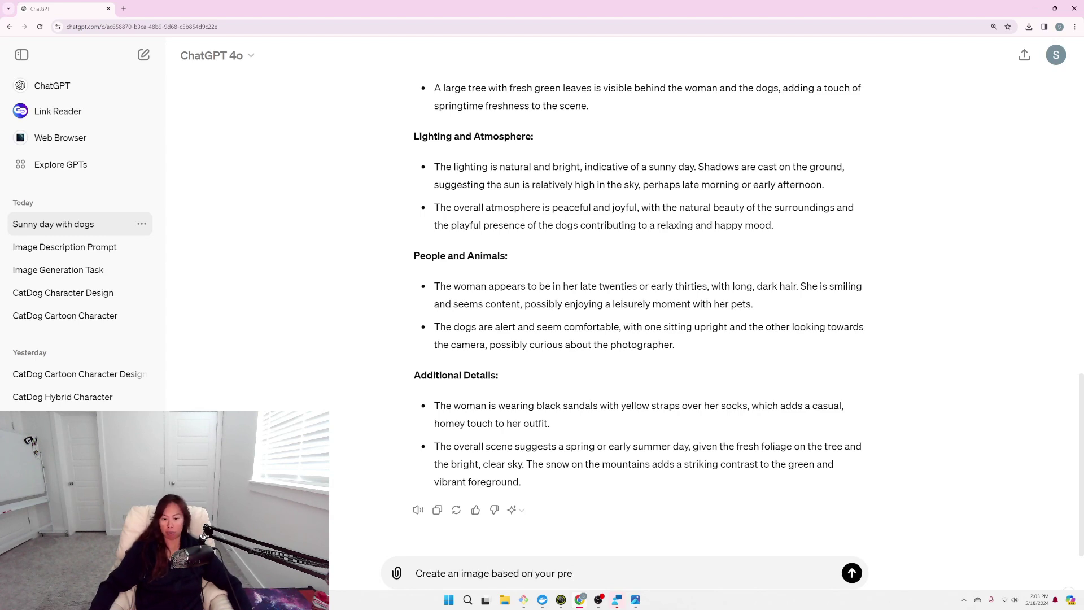
text(ious answer.)
key(Return)
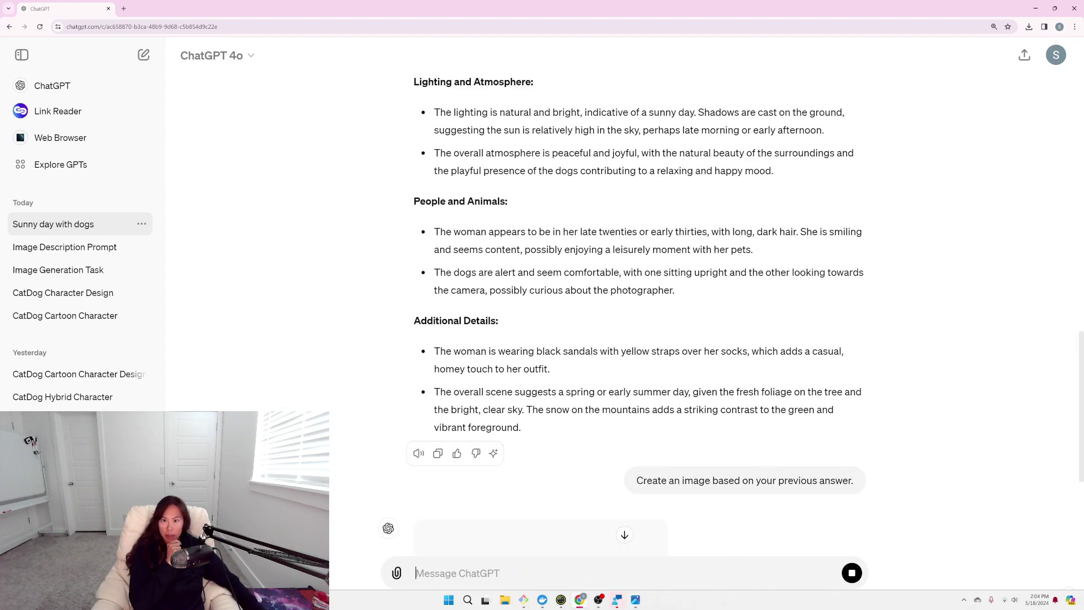
scroll(802, 240, up, 3)
scroll(802, 240, up, 3)
drag(621, 261, 435, 260)
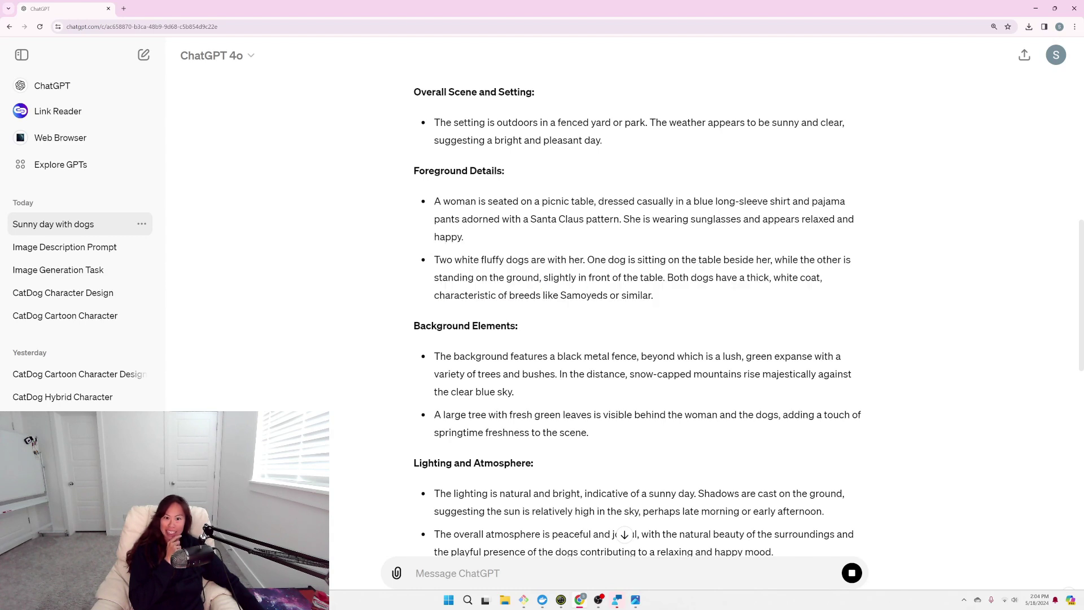
drag(641, 277, 553, 296)
click(714, 295)
Compare both generated images with the original photo, then select the whole prompt message.
scroll(553, 296, up, 1)
scroll(687, 327, up, 1)
scroll(687, 326, down, 15)
mouse_move(563, 344)
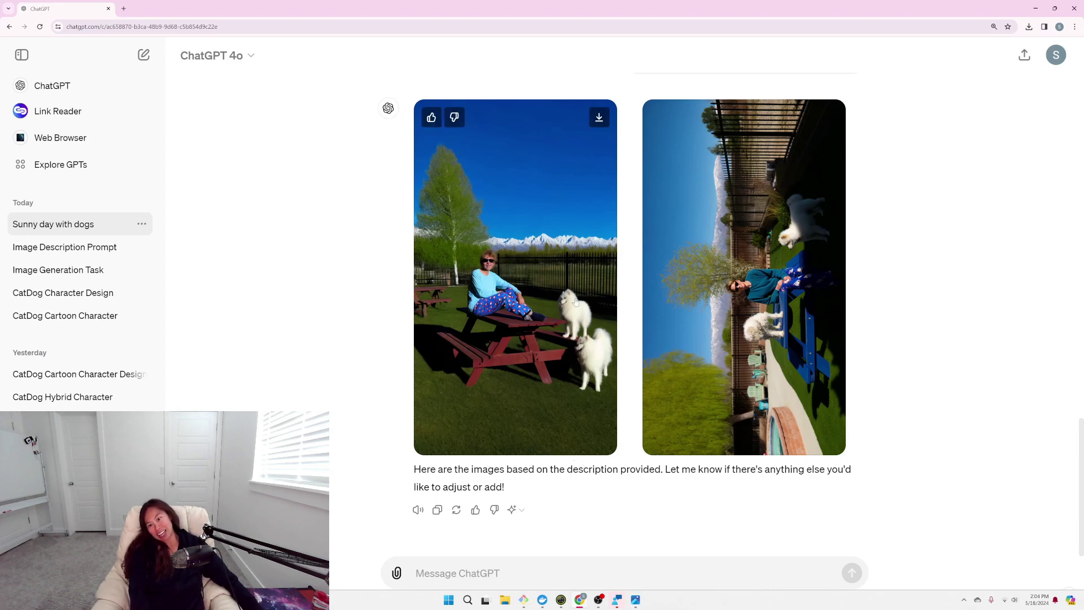
scroll(582, 299, up, 2)
scroll(582, 300, down, 2)
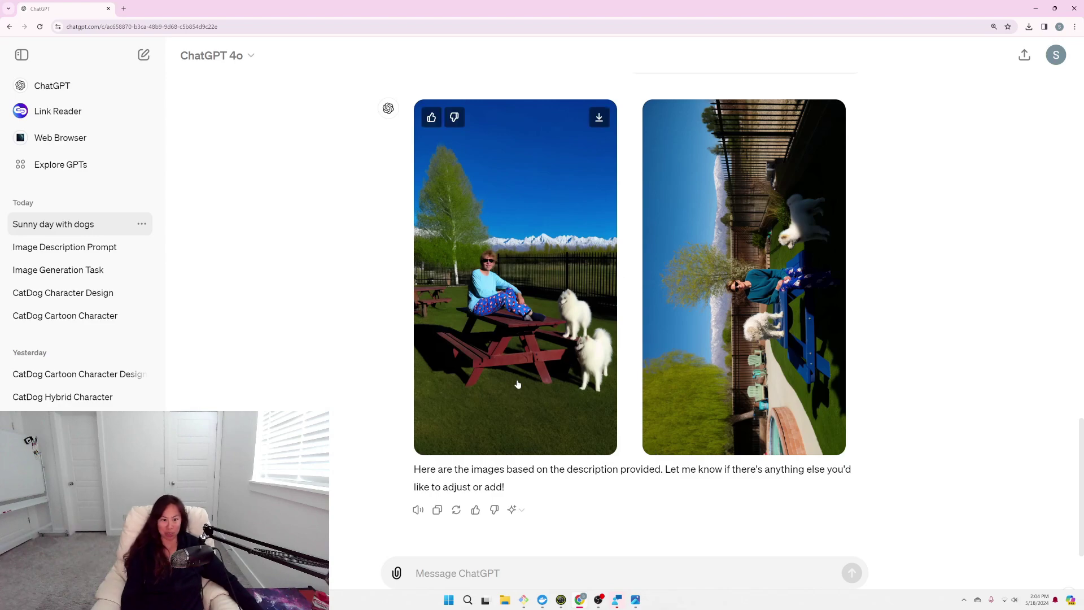
scroll(518, 384, up, 5)
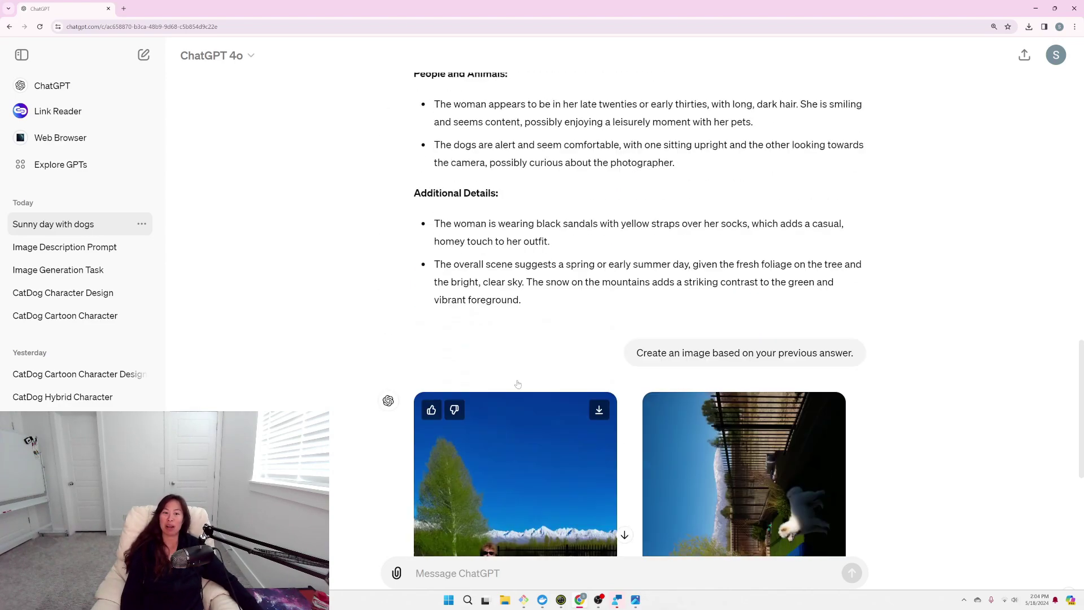
scroll(518, 384, up, 5)
scroll(614, 398, down, 10)
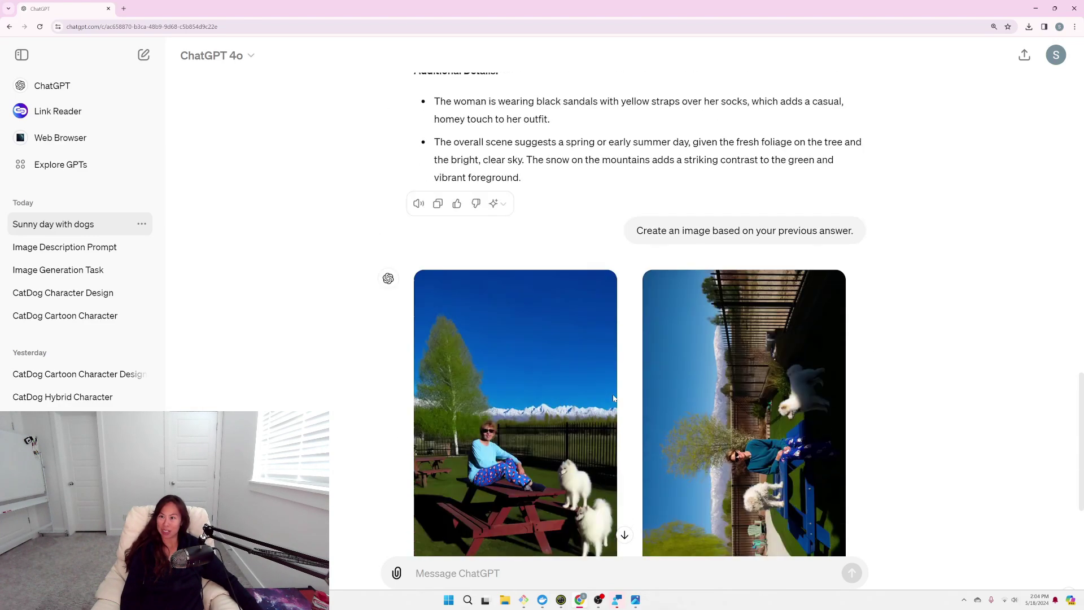
scroll(614, 398, down, 2)
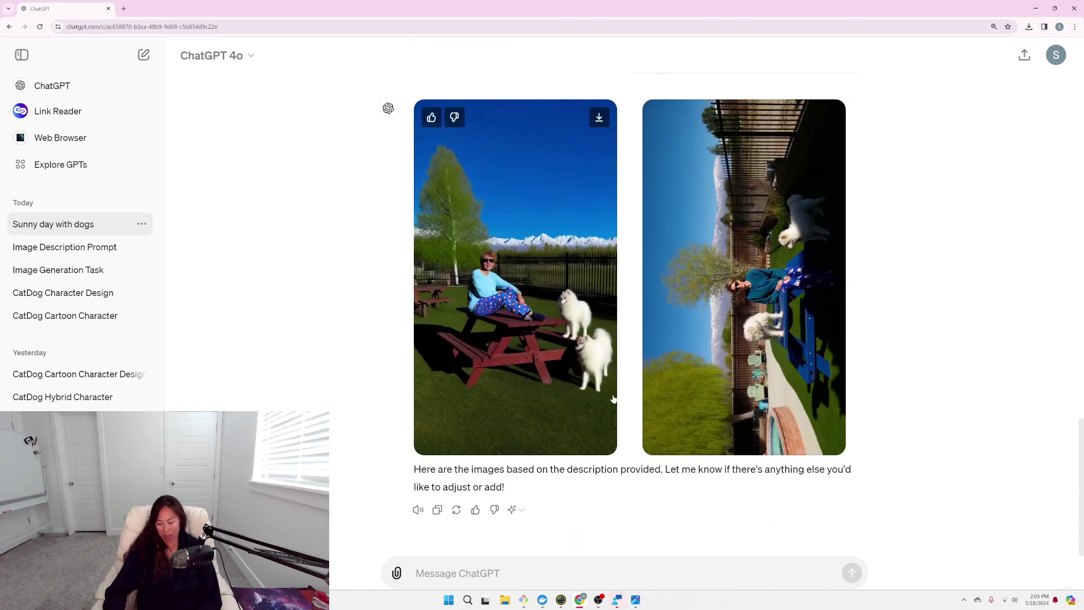
scroll(572, 405, up, 10)
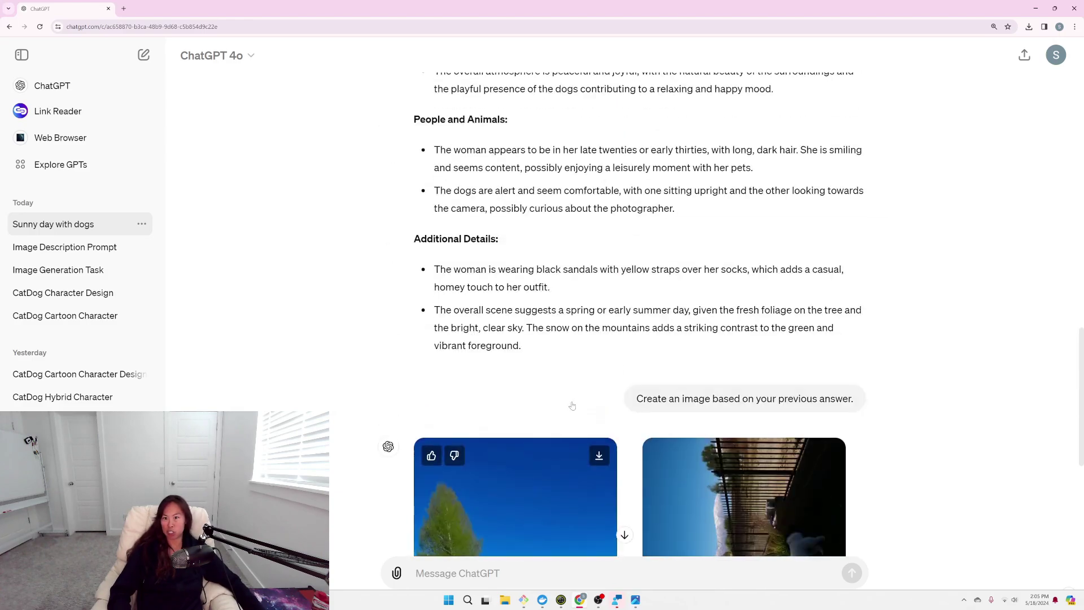
scroll(572, 405, up, 15)
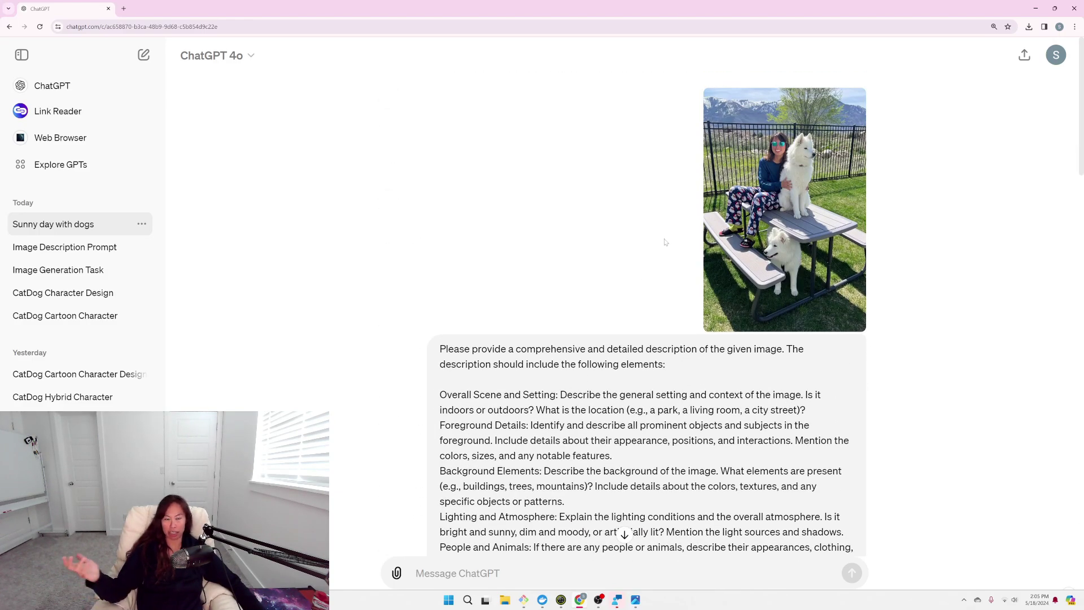
scroll(671, 260, down, 2)
scroll(647, 311, up, 2)
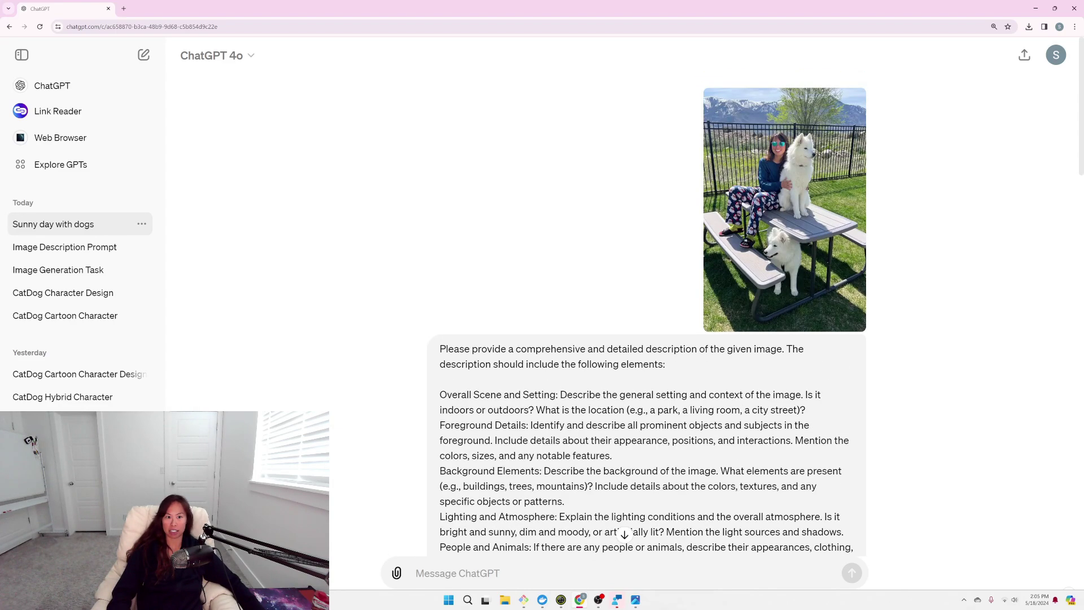
scroll(719, 371, down, 2)
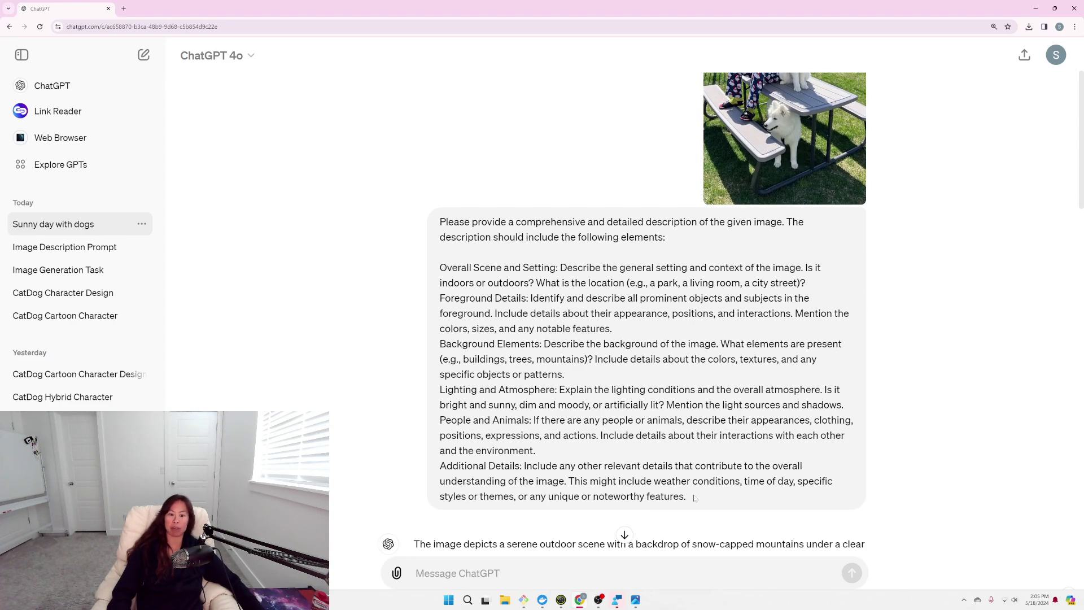
drag(694, 498, 439, 224)
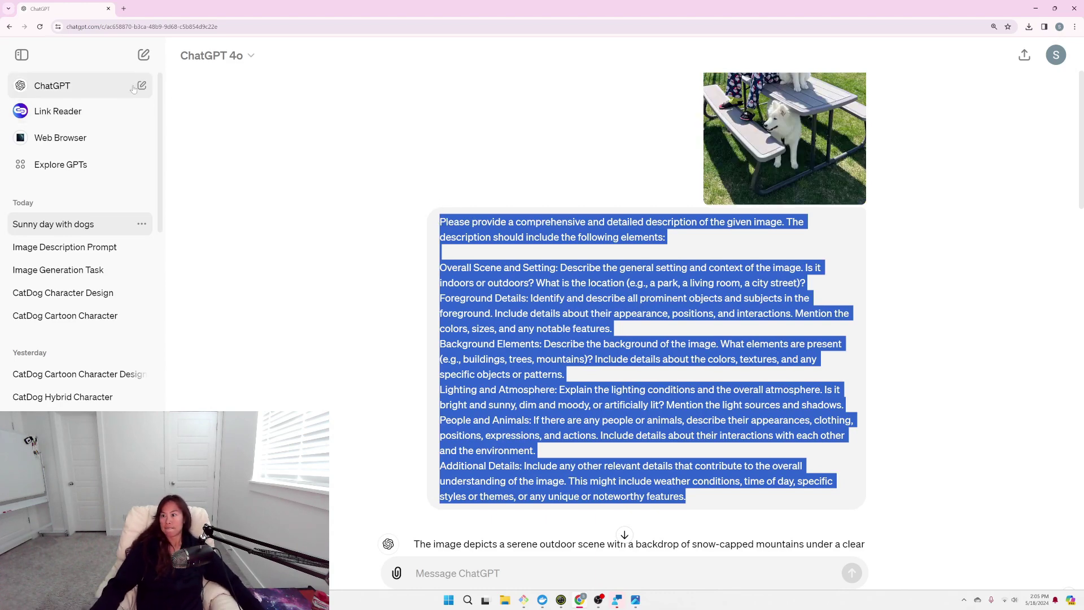
Paste the copied description prompt into a new empty chat.
click(144, 55)
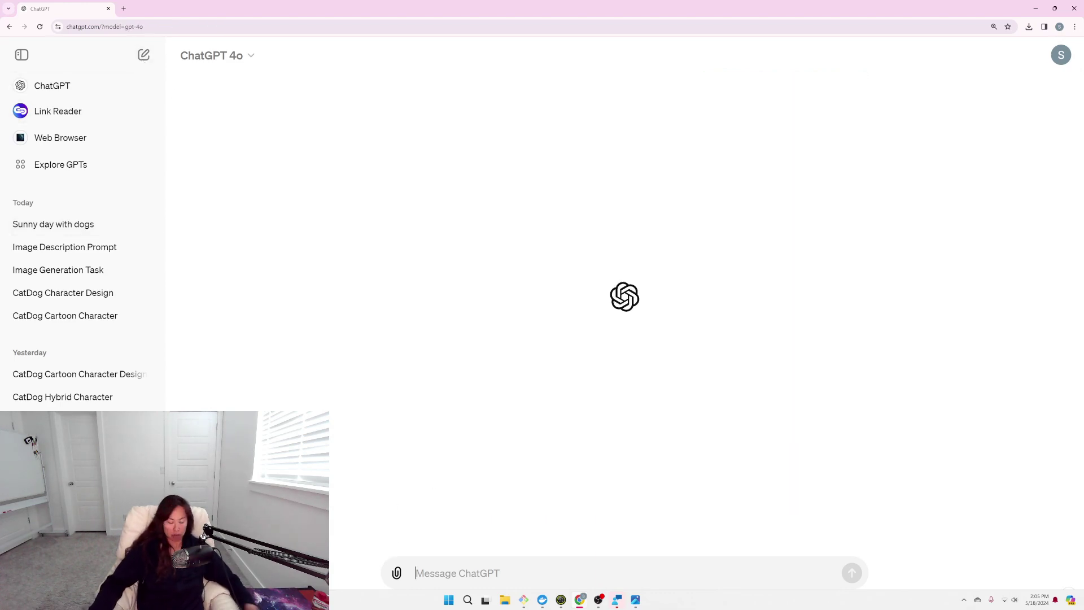
key(ctrl+v)
scroll(621, 514, up, 5)
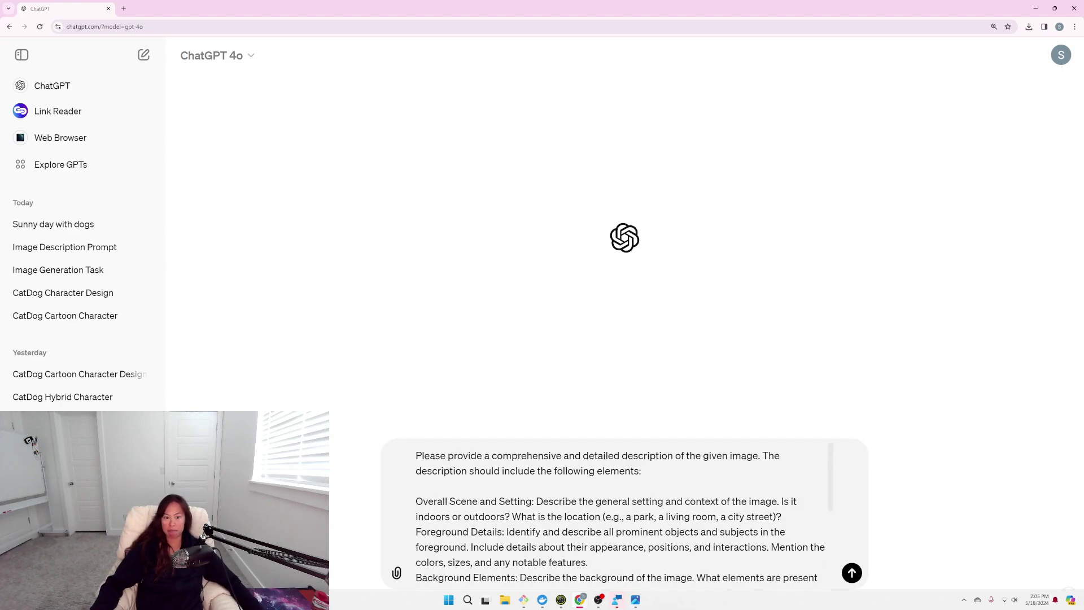
scroll(621, 514, down, 5)
Append 'Take a deep breath and proceed step-by-step.' and 'Finally, generate an image based on the description you created.'.
key(shift+Return)
key(shift+Return)
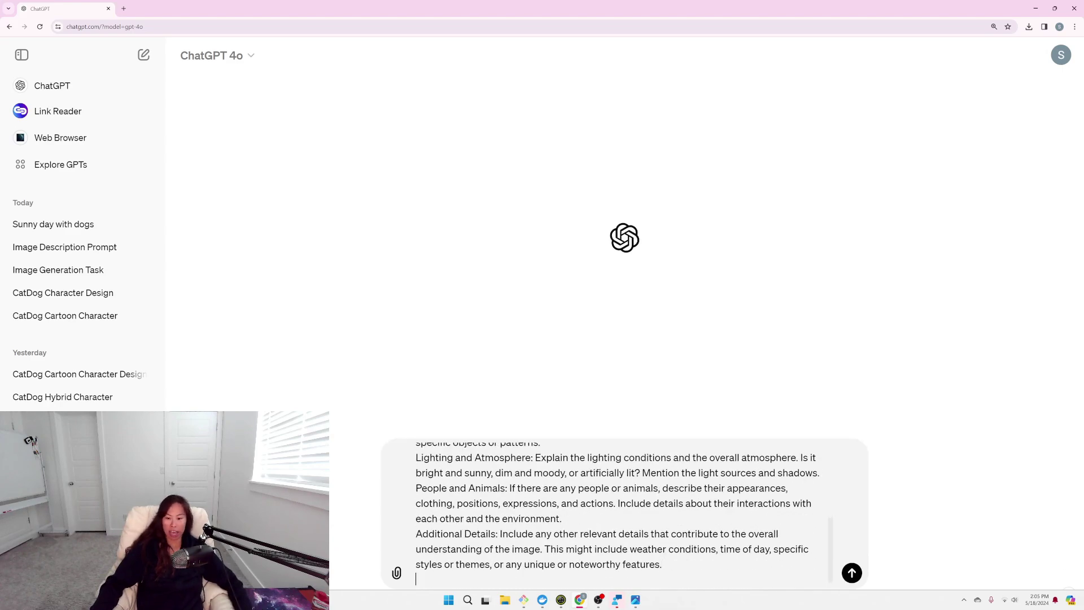
text(Take a deep breath and)
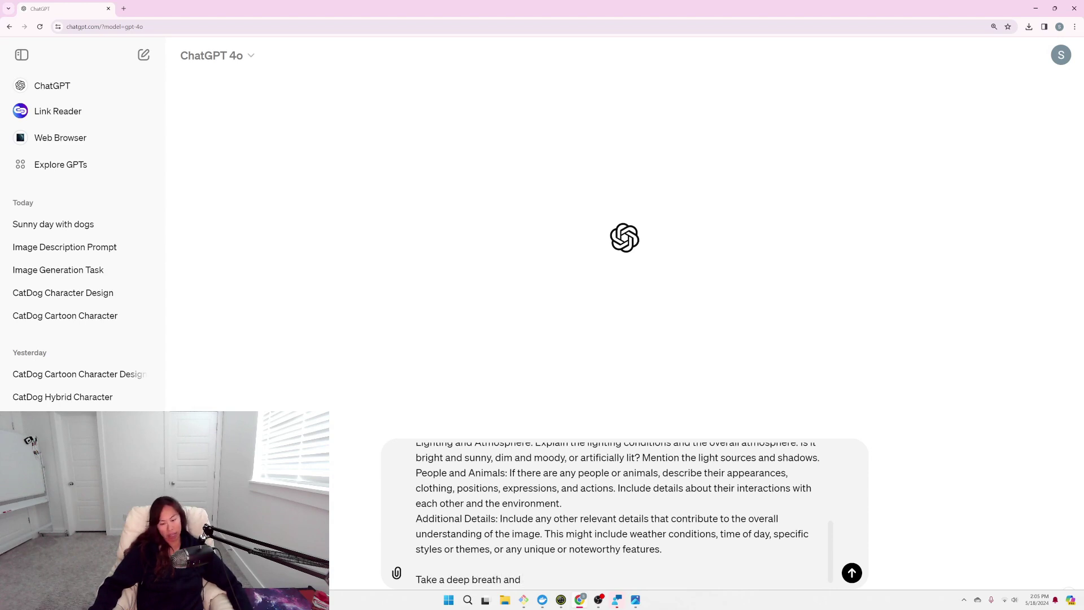
text( proceed step-by)
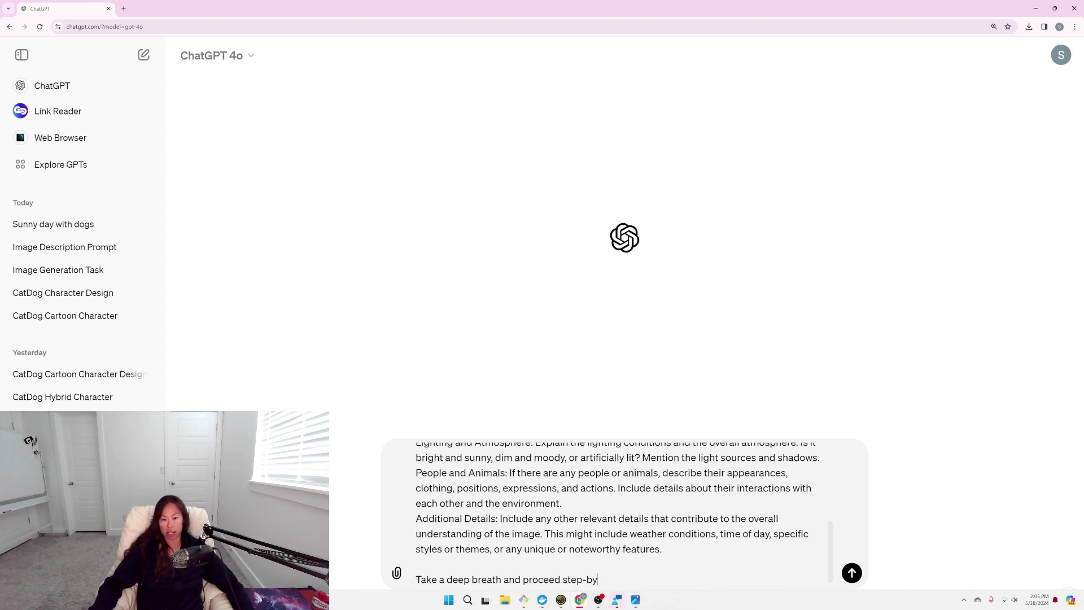
text(-step s)
key(BackSpace)
key(BackSpace)
text(.)
key(shift+Return)
key(shift+Return)
text(Finally, generate an image )
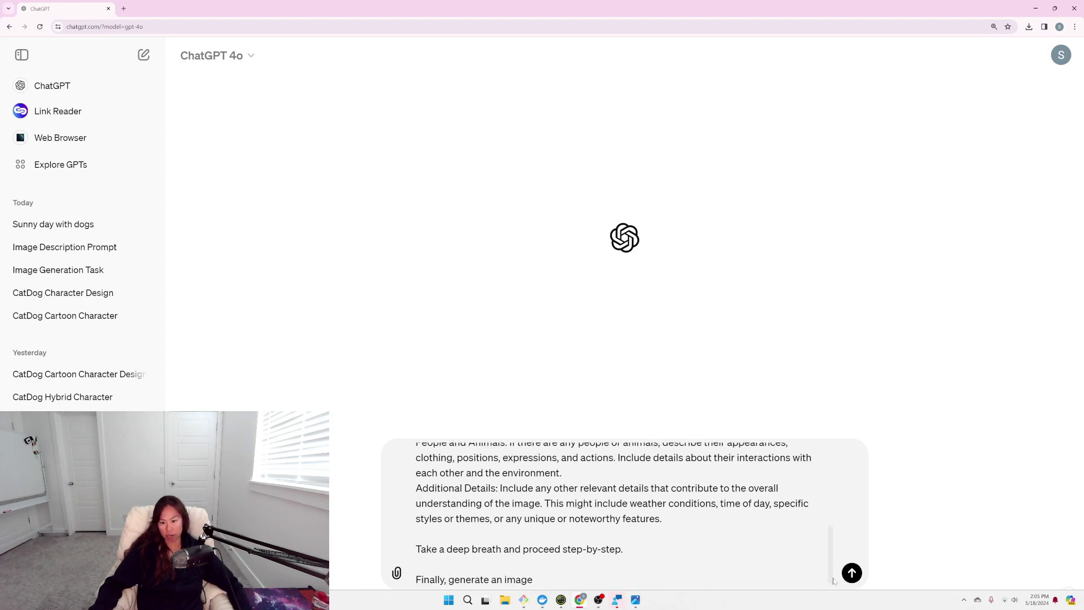
text(based on the description you created.)
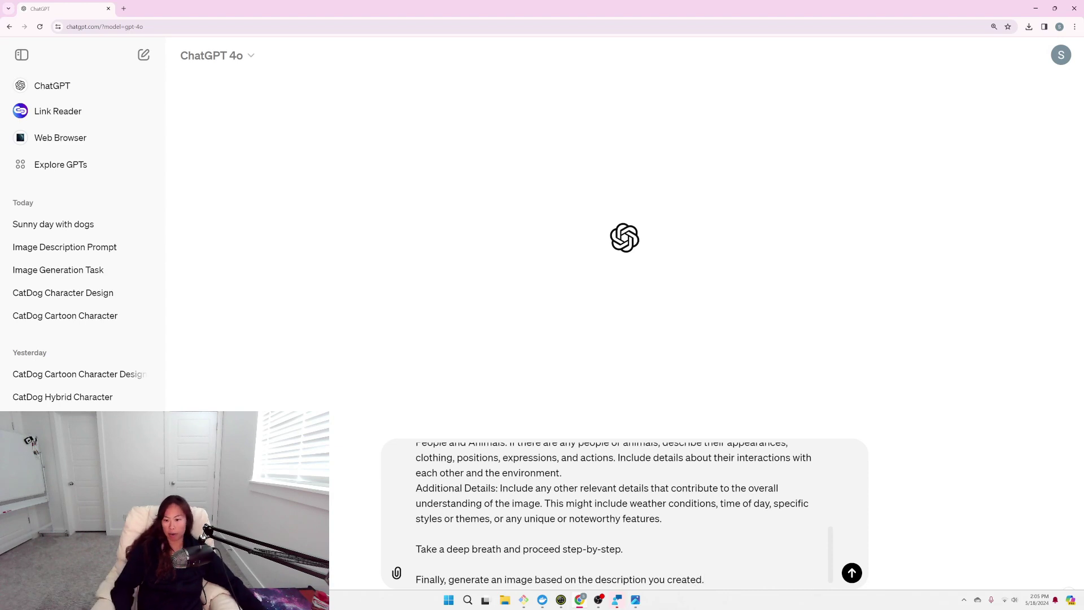
Attach the doggo photo from Downloads and send it with the prompt.
click(397, 574)
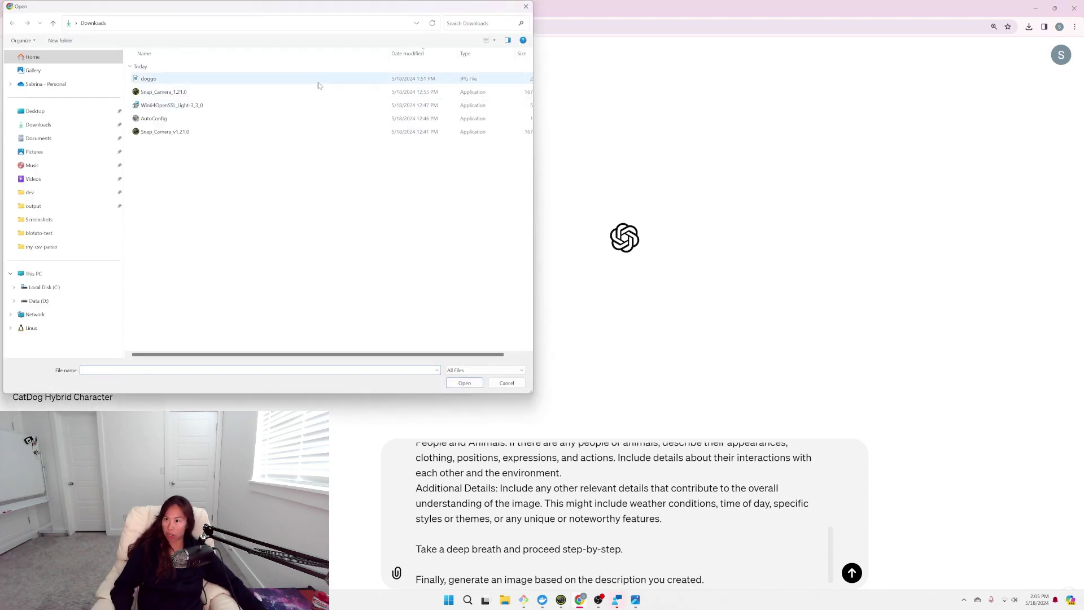
double_click(319, 84)
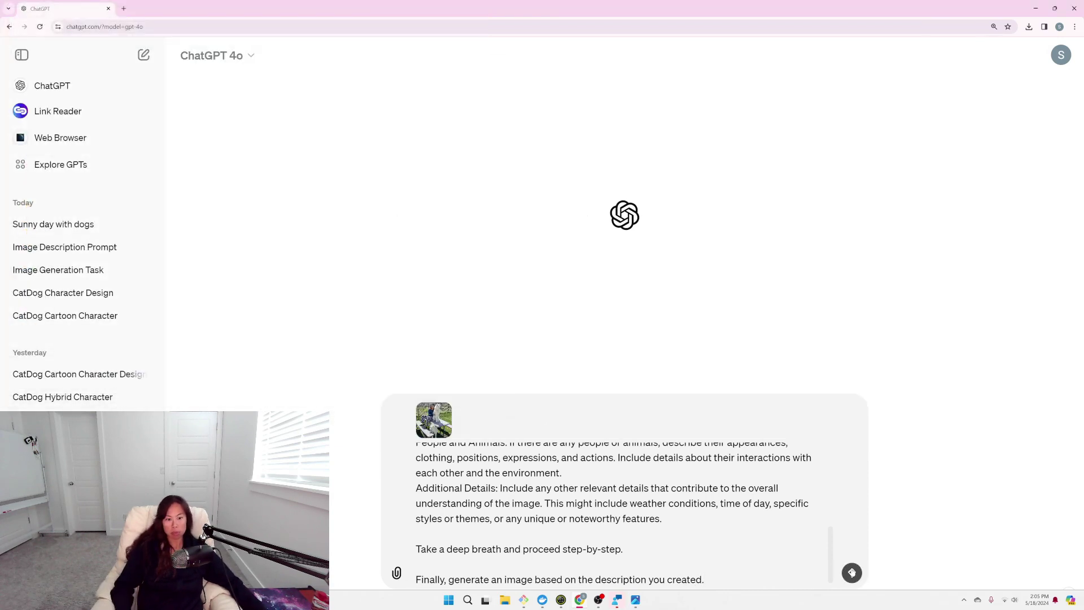
click(852, 573)
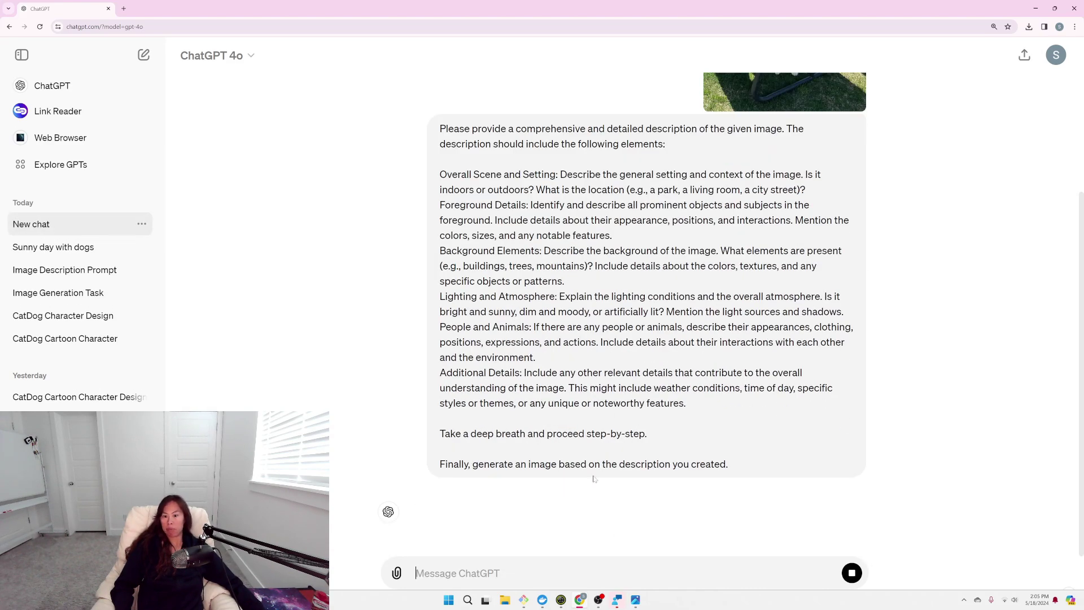
drag(672, 435, 436, 435)
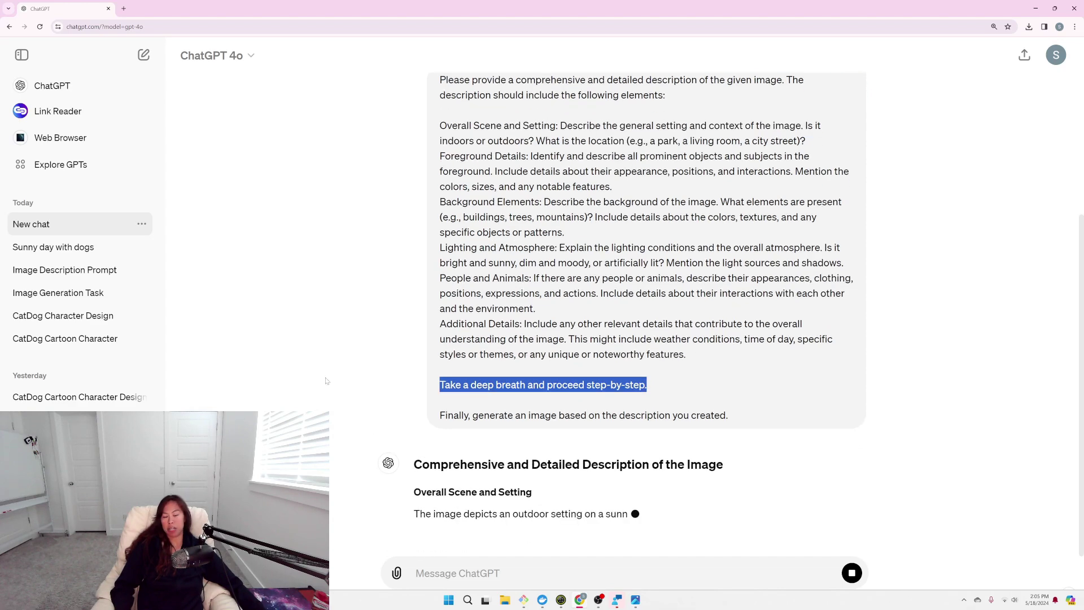
click(326, 380)
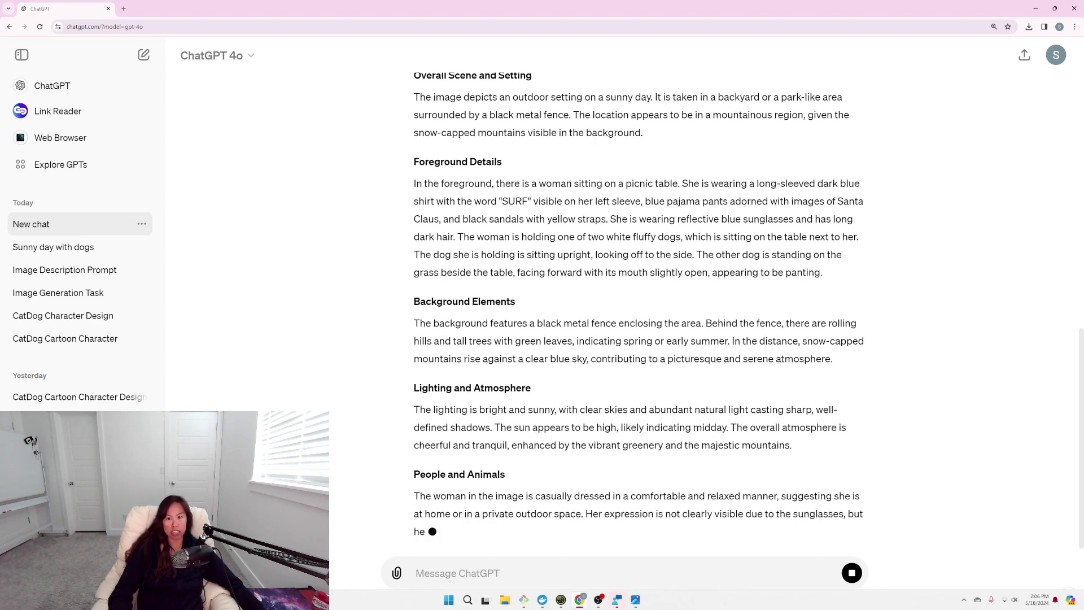
Read through the streaming scene description, highlighting passages as it appears.
drag(716, 201, 692, 220)
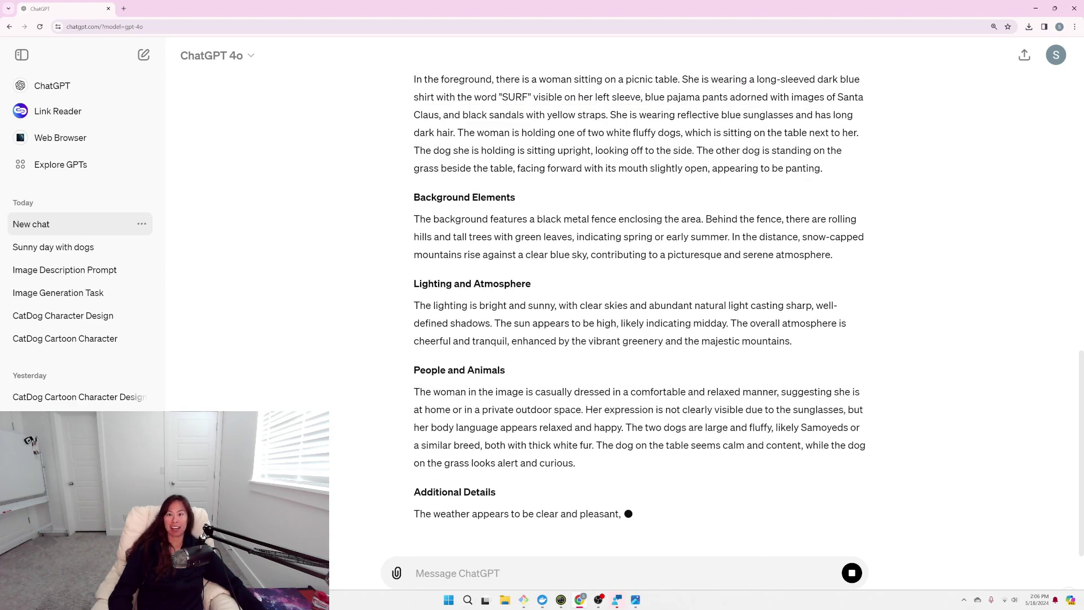
drag(462, 115, 610, 115)
scroll(615, 126, up, 14)
scroll(616, 127, up, 2)
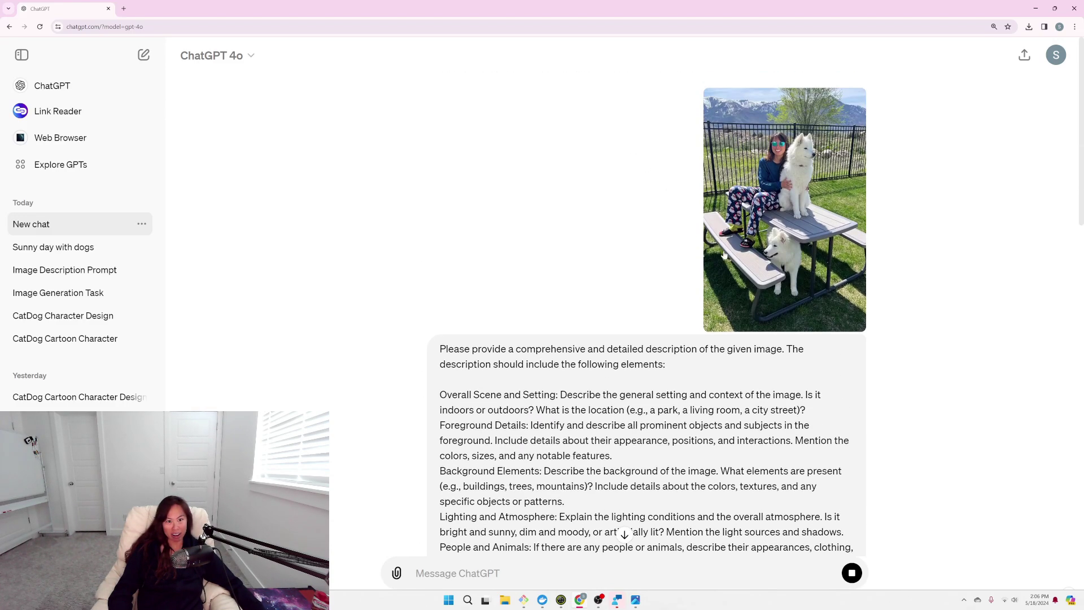
scroll(562, 199, down, 12)
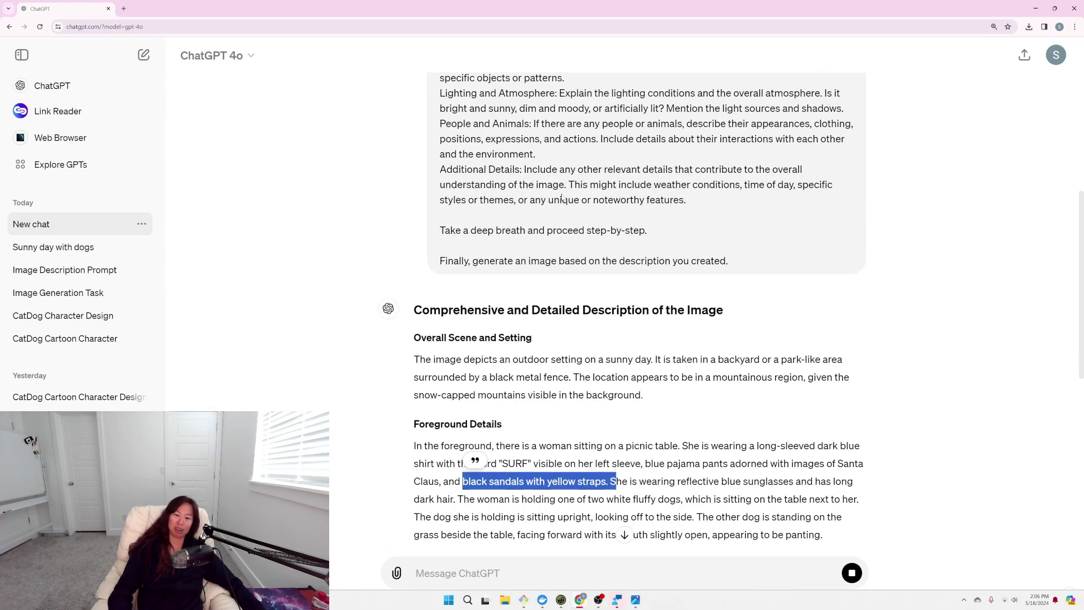
scroll(621, 282, down, 8)
drag(599, 202, 823, 239)
click(610, 183)
scroll(857, 259, down, 3)
Highlight the description of the two dogs and the Additional Details paragraph.
drag(767, 370, 631, 402)
scroll(631, 402, down, 3)
click(632, 401)
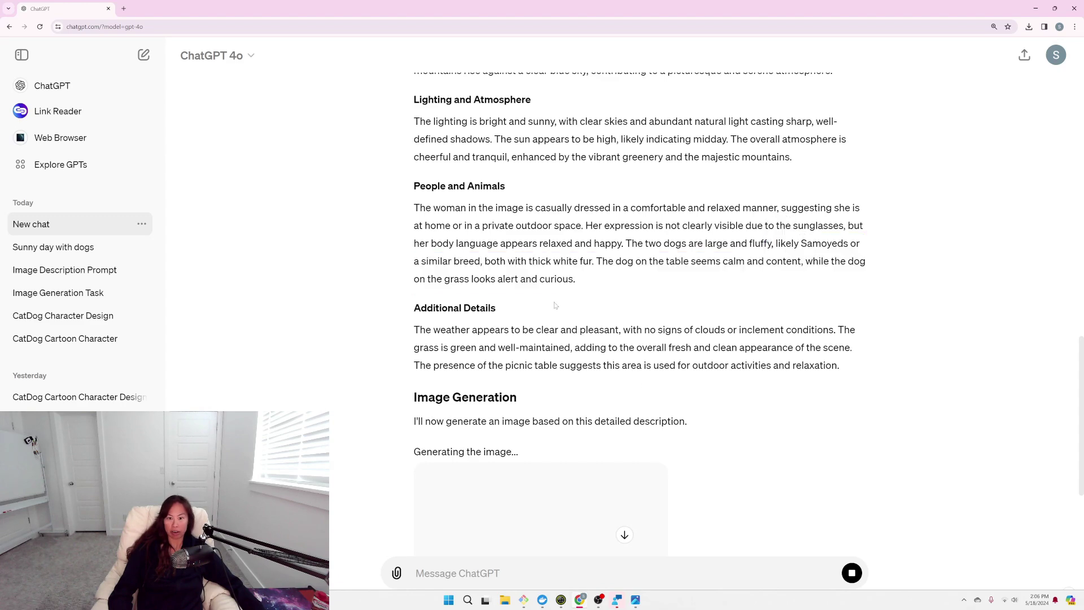
triple_click(545, 348)
scroll(741, 349, down, 4)
Check the finished picnic-table image against the People and Animals remarks and the original prompt.
click(742, 349)
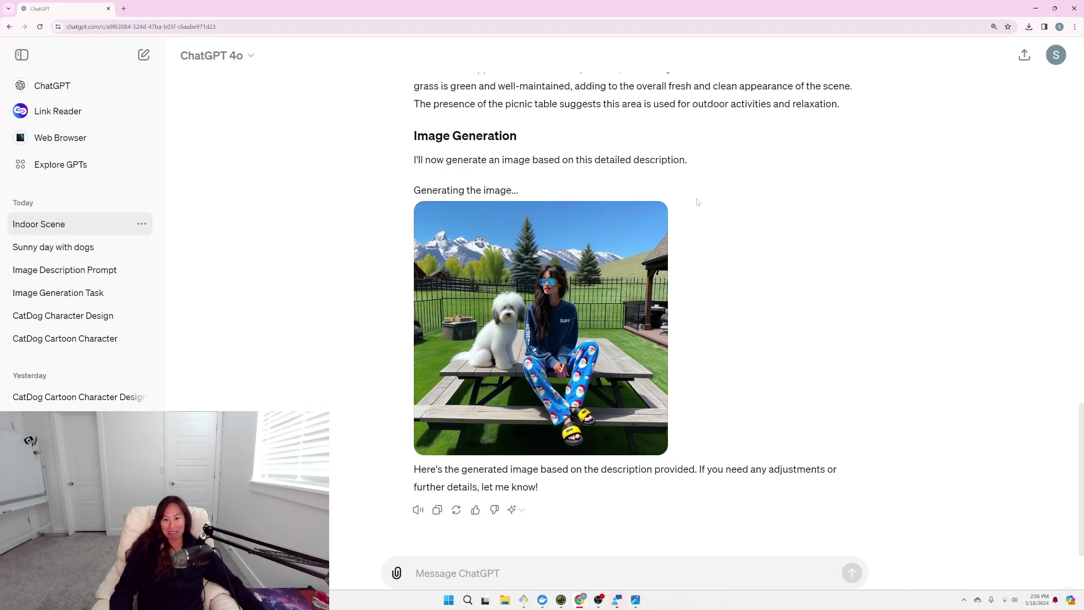
scroll(662, 298, up, 5)
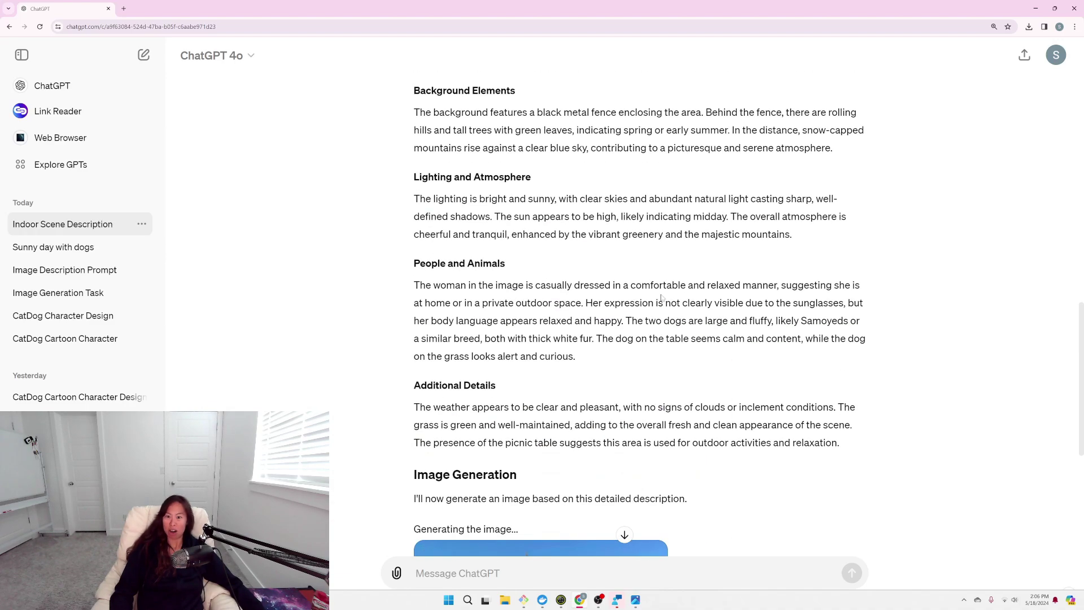
scroll(662, 298, up, 2)
mouse_move(585, 388)
mouse_down()
mouse_move(640, 452)
mouse_move(615, 445)
mouse_move(583, 389)
mouse_up()
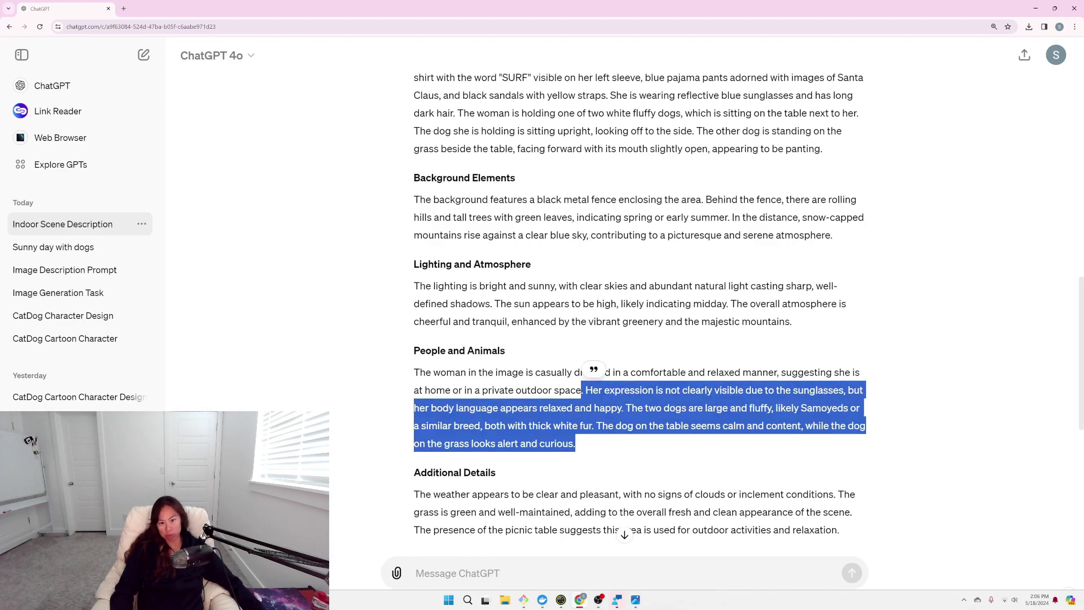
scroll(582, 395, up, 3)
scroll(578, 406, down, 4)
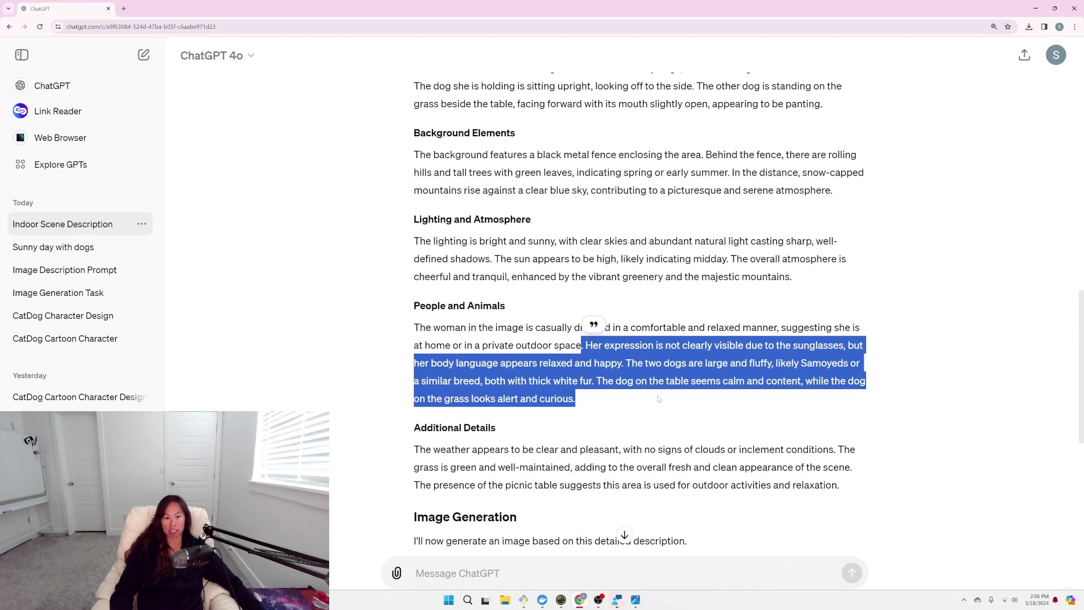
scroll(780, 401, down, 7)
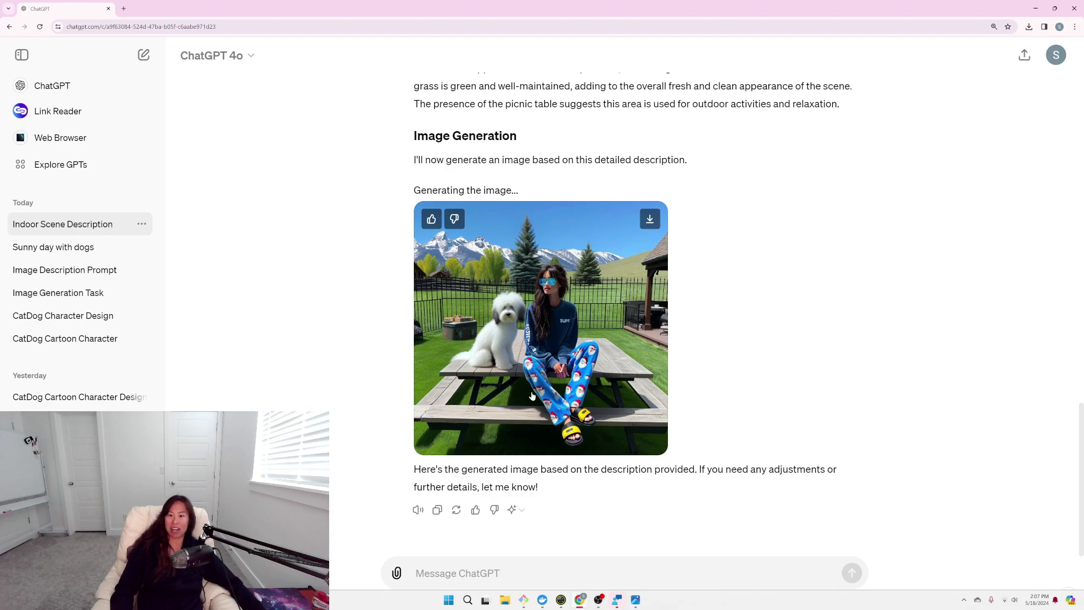
scroll(565, 198, up, 15)
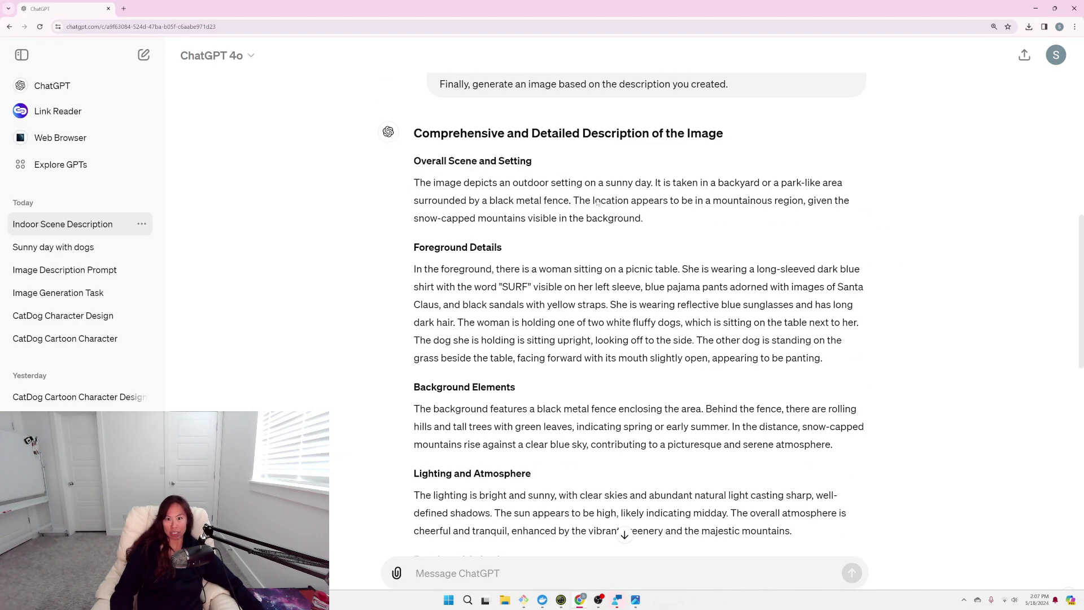
scroll(598, 201, up, 5)
scroll(597, 202, down, 8)
scroll(741, 411, up, 5)
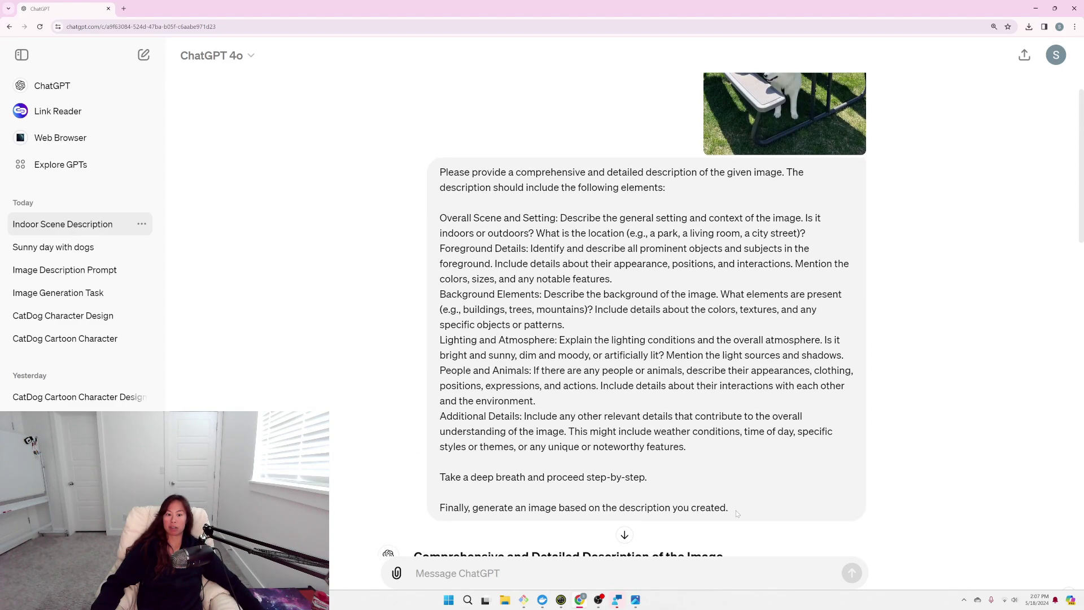
Paste the original image-description prompt into a new empty chat.
drag(737, 513, 435, 169)
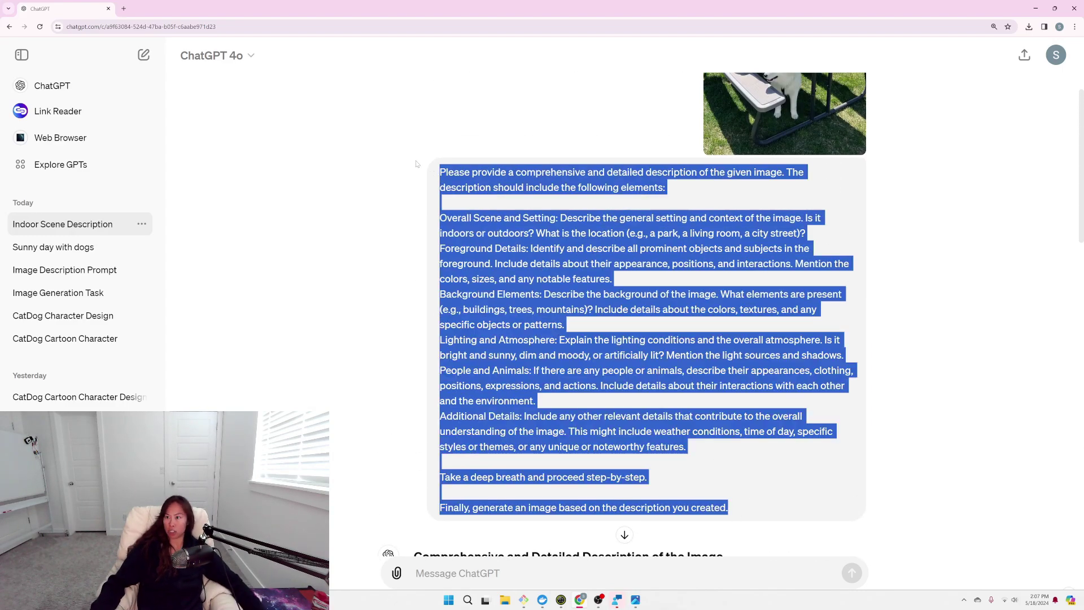
click(144, 55)
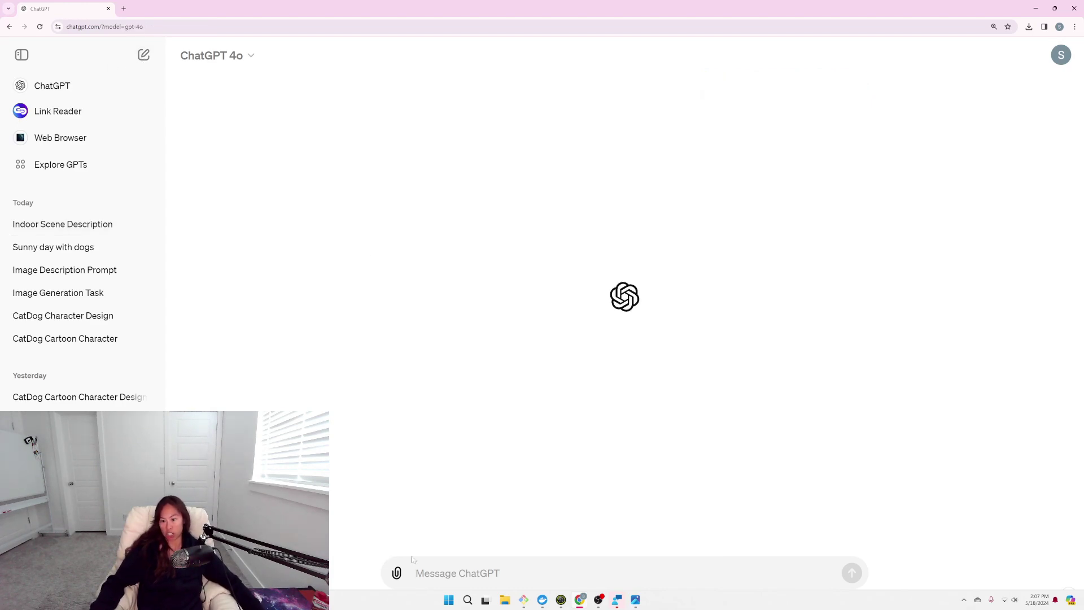
click(412, 572)
key(ctrl+v)
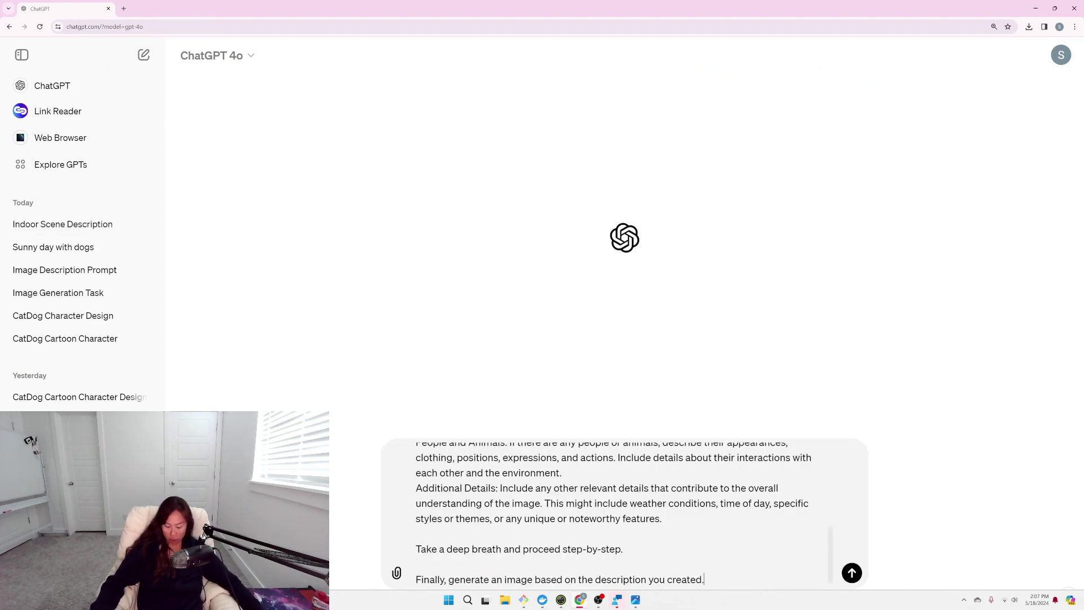
scroll(622, 514, up, 5)
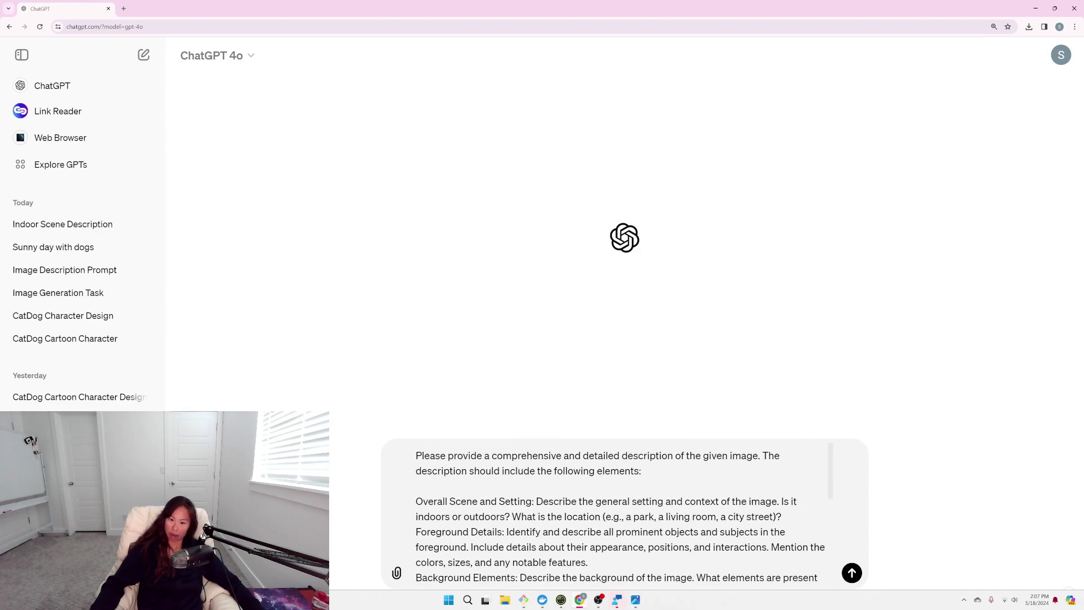
scroll(621, 514, down, 3)
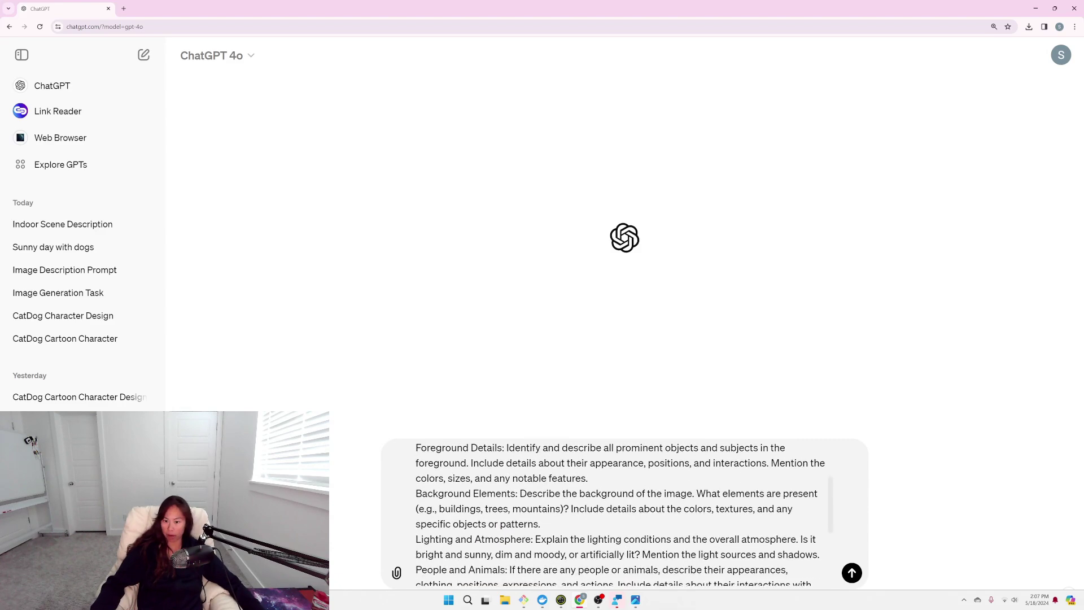
scroll(621, 514, up, 3)
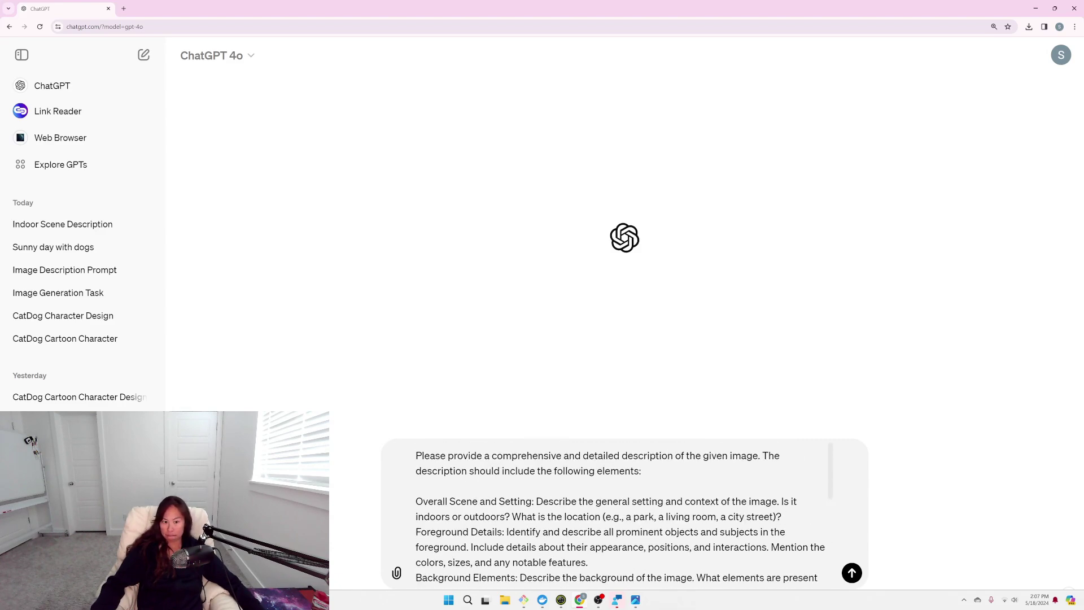
Insert the lines 'First, identify the' and 'Second, identify the background of the image' after the first sentence.
click(764, 455)
key(shift+Return)
key(shift+Return)
text(Foc)
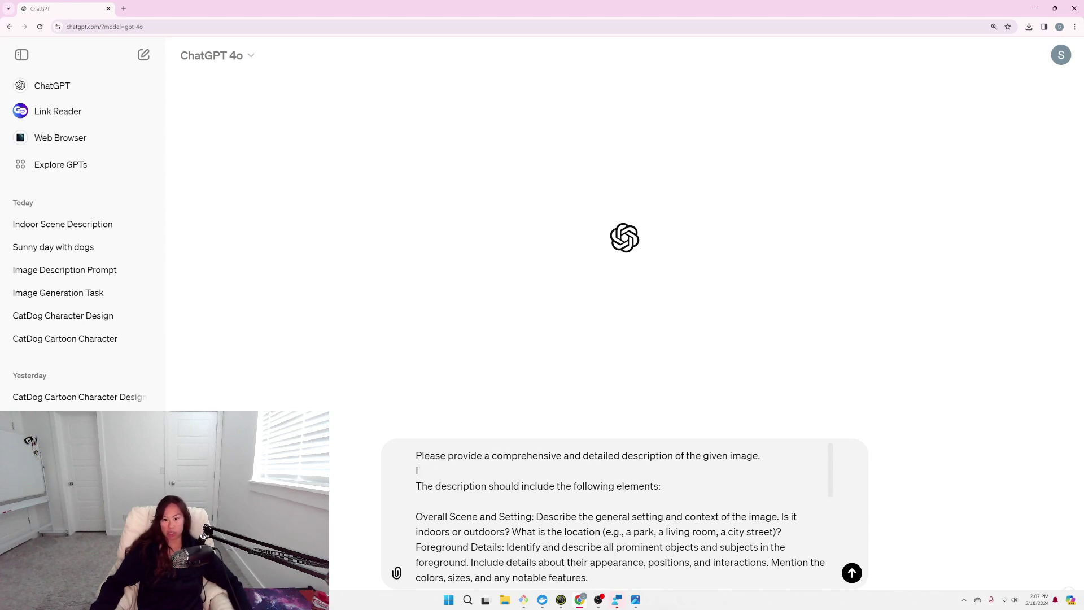
text(First, ide)
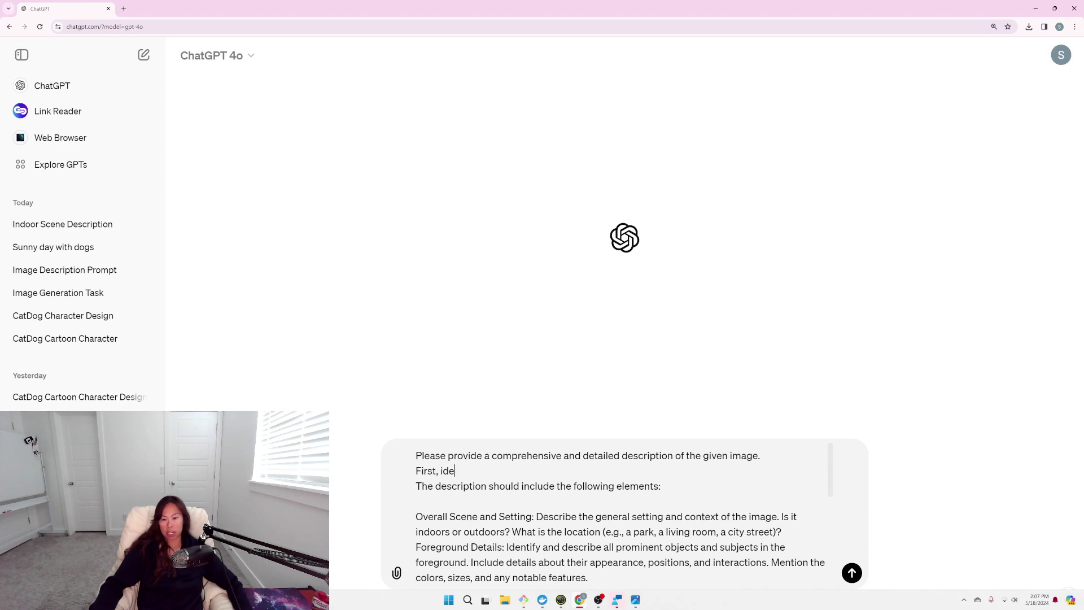
text(ntify the subject of the image.)
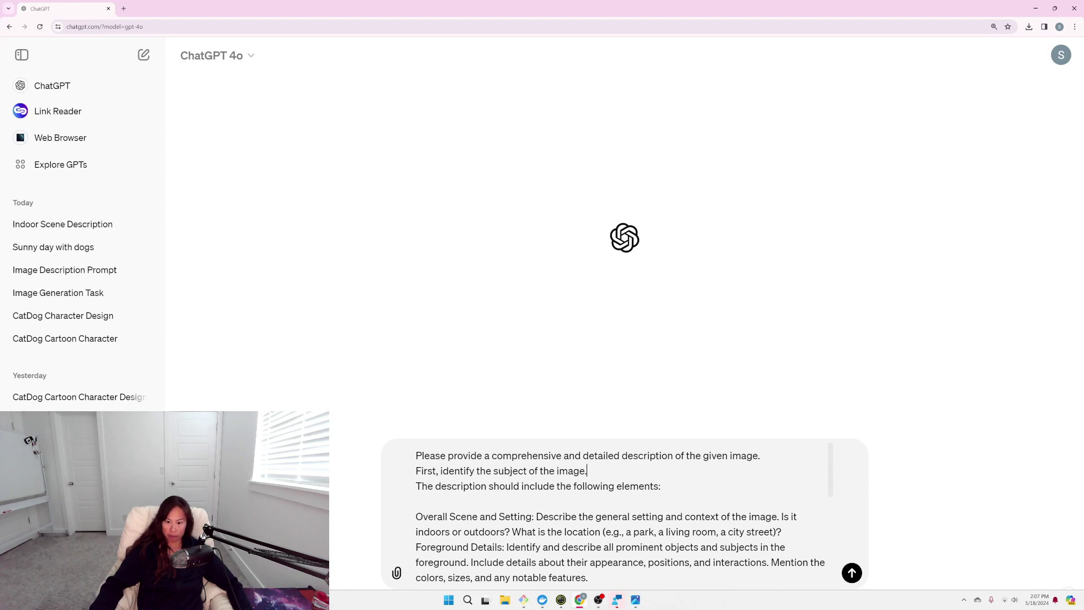
key(shift+Return)
text(Second)
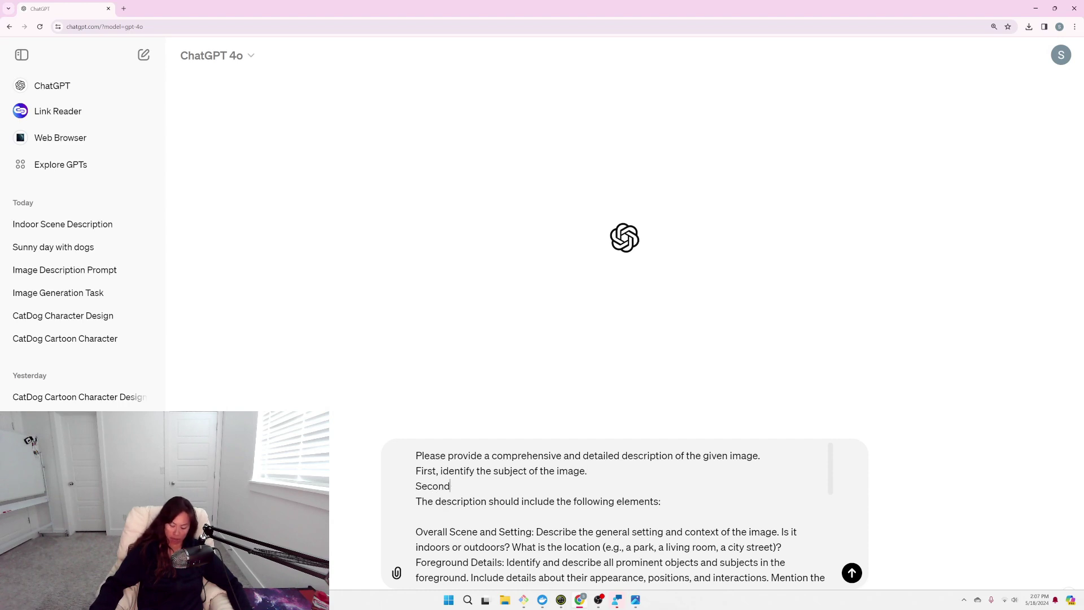
text(, identify the background of the image.)
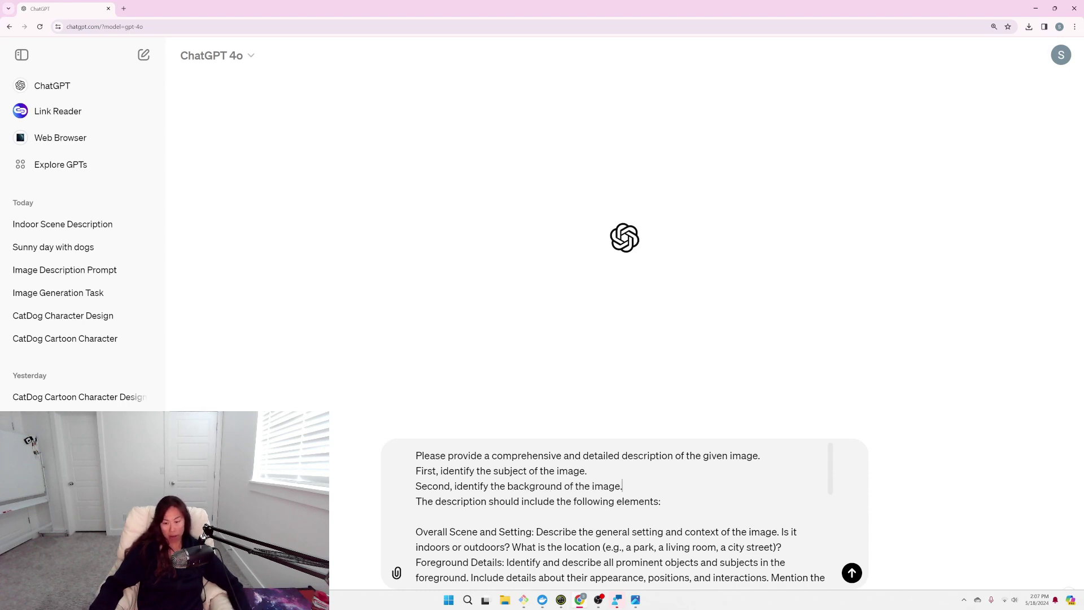
Add the line 'Be sure to include a lot of detail about the subject and the background separately.'.
key(Return)
text(Be sure to )
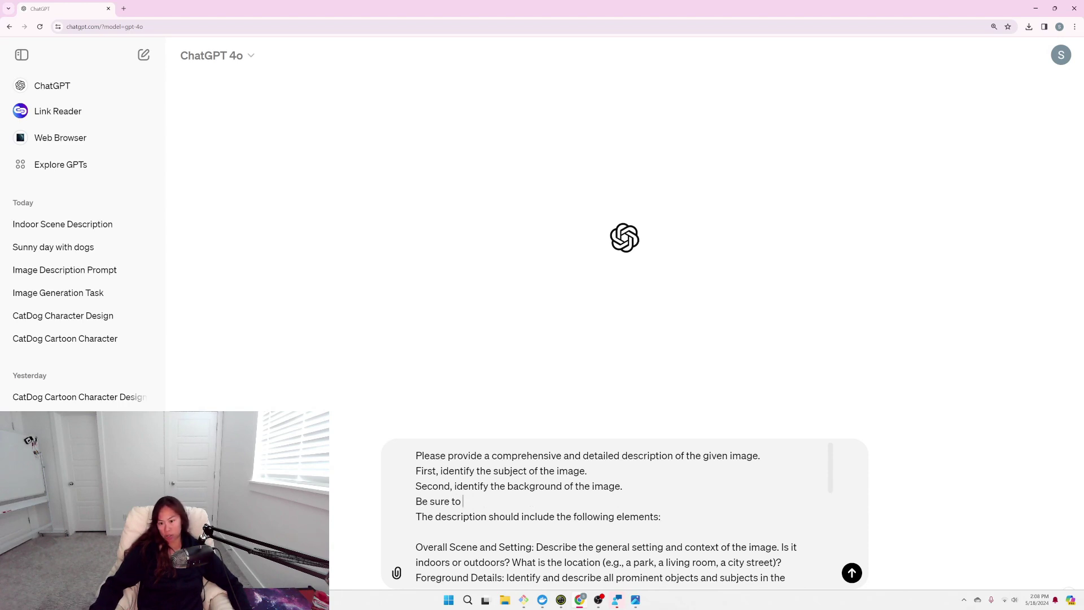
text(include a lot)
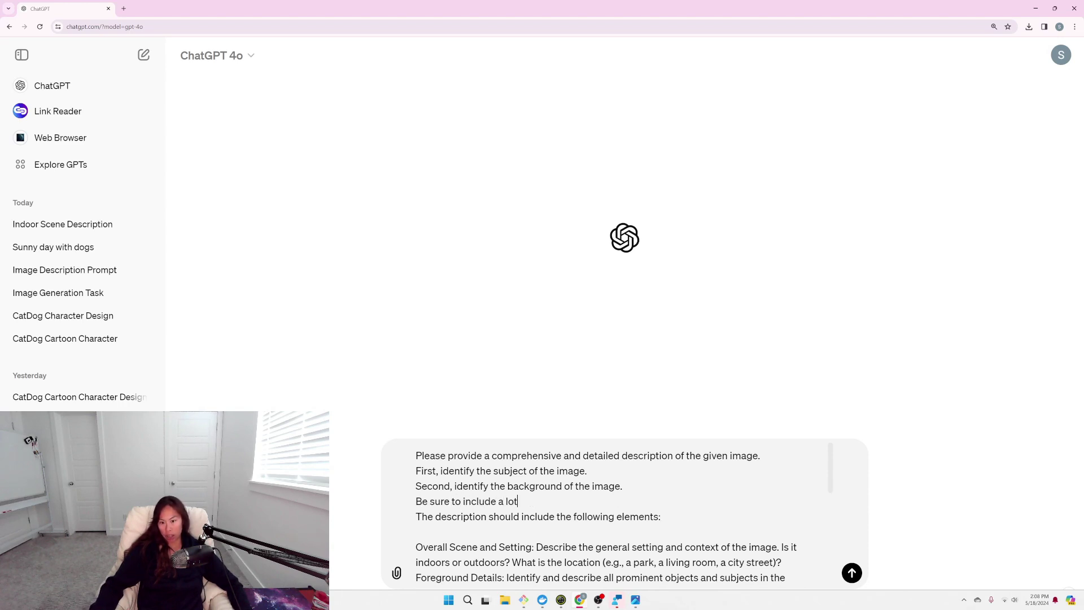
text( of detail )
text(on)
key(BackSpace)
key(BackSpace)
text(about the subject)
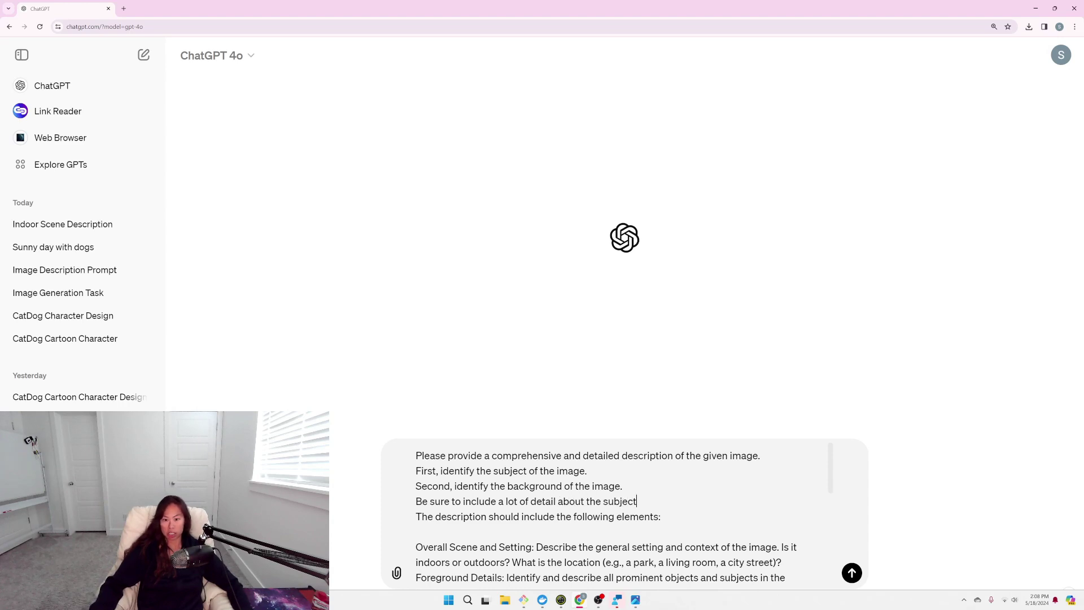
text( and the background se)
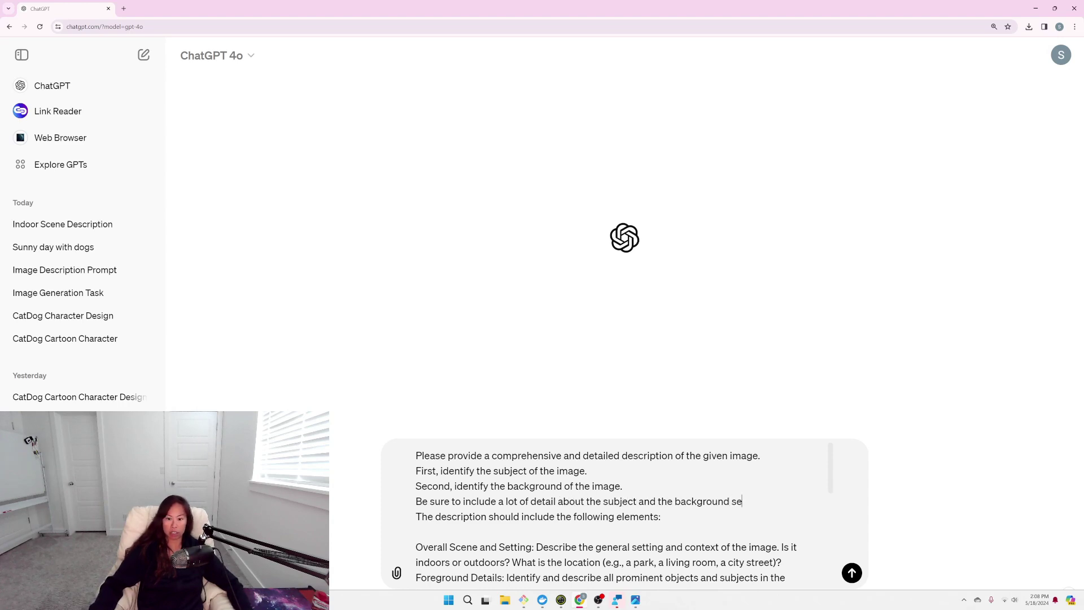
text(paretl)
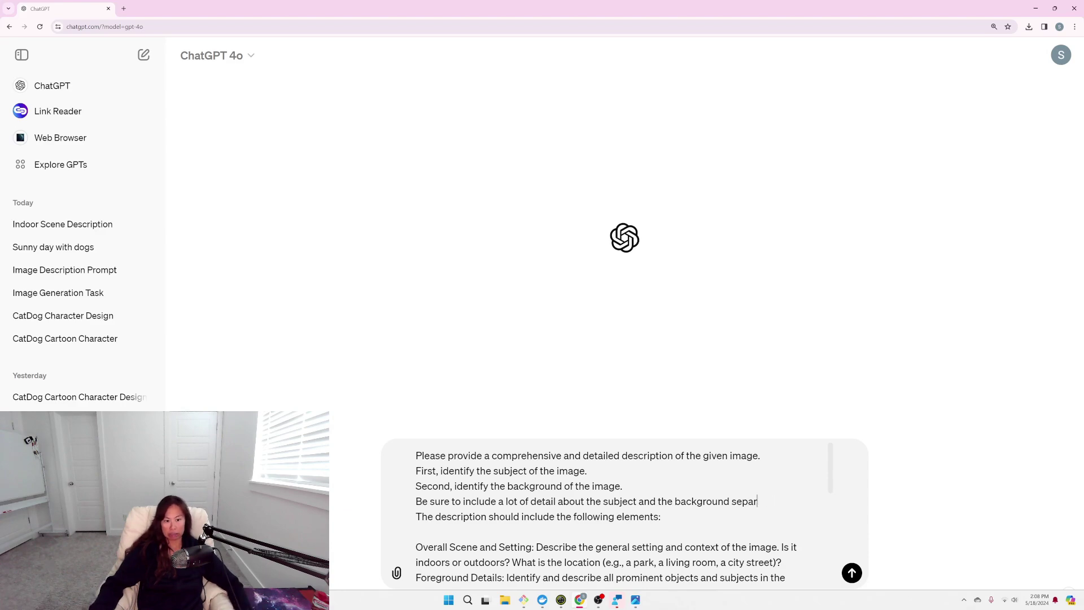
text(ately.)
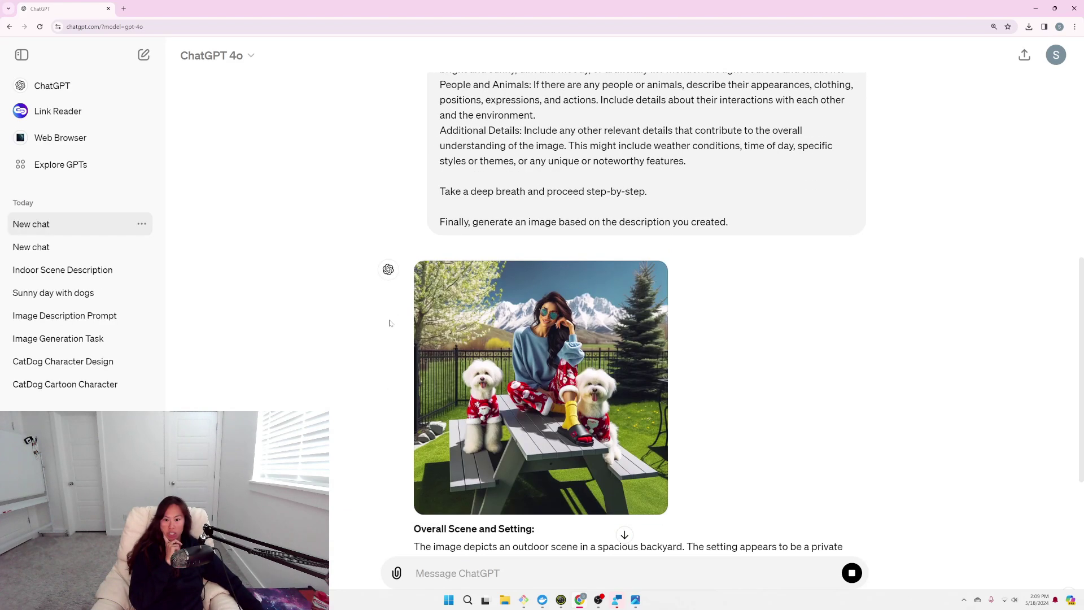
Review the sectioned description and generated image of the woman with two white dogs on a picnic table.
scroll(361, 330, down, 1)
scroll(319, 337, down, 3)
scroll(327, 339, down, 8)
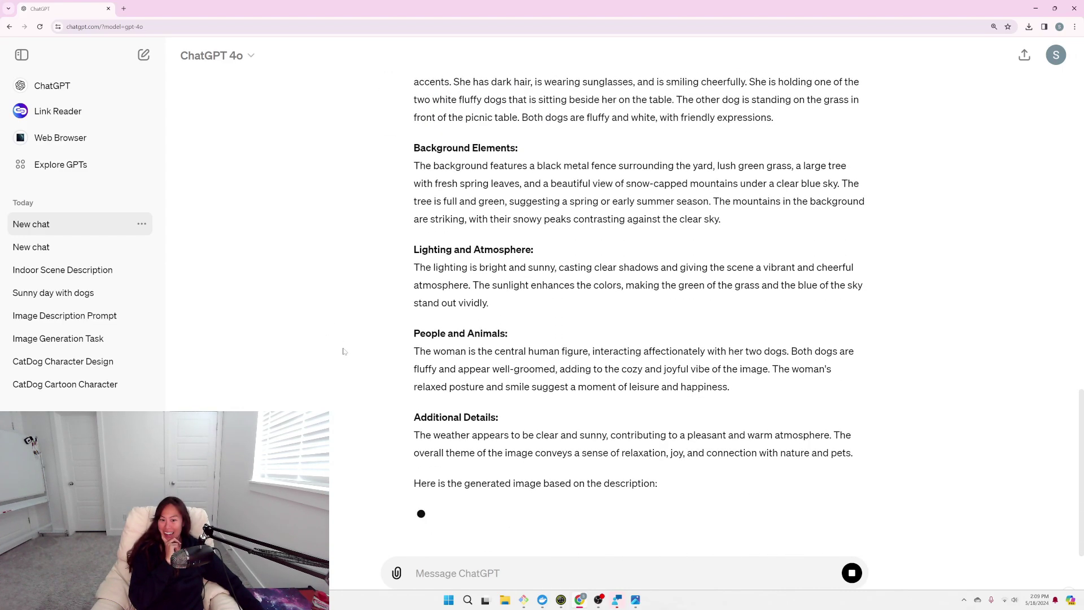
scroll(342, 352, up, 8)
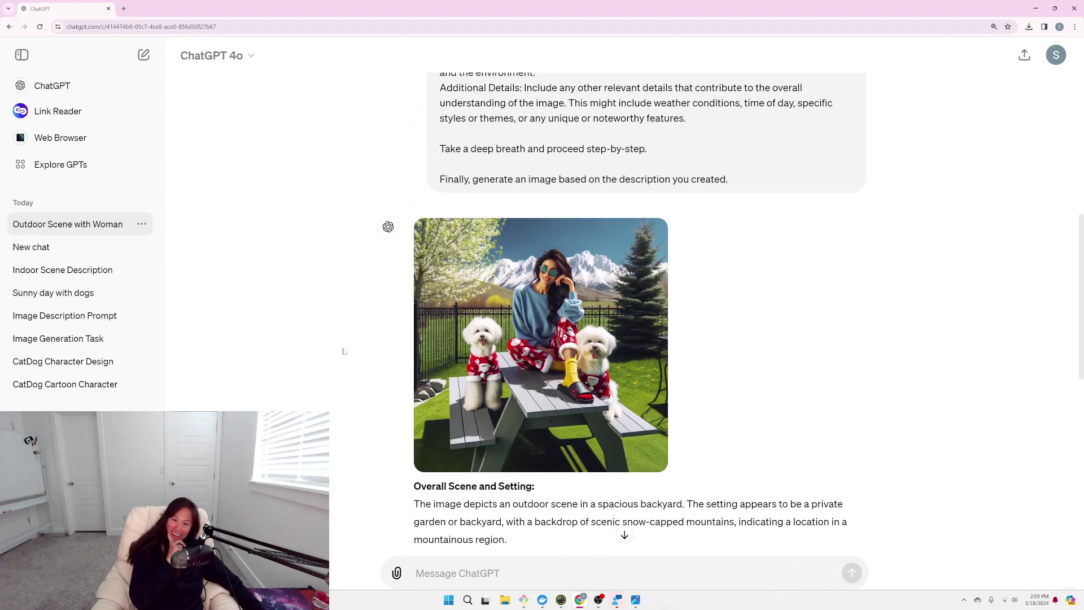
scroll(380, 332, down, 1)
scroll(380, 333, up, 4)
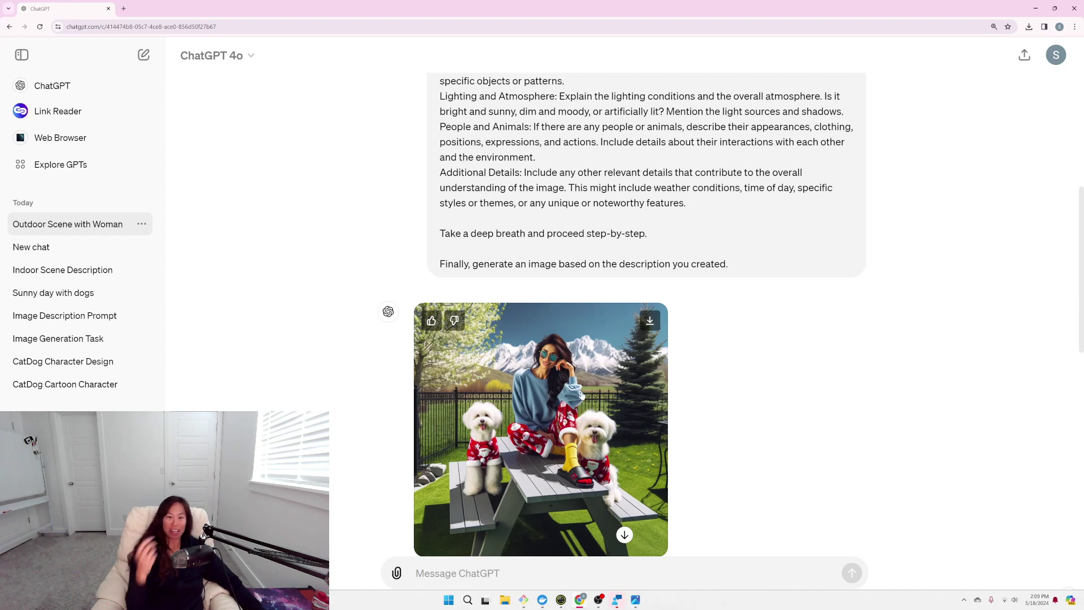
scroll(662, 392, down, 3)
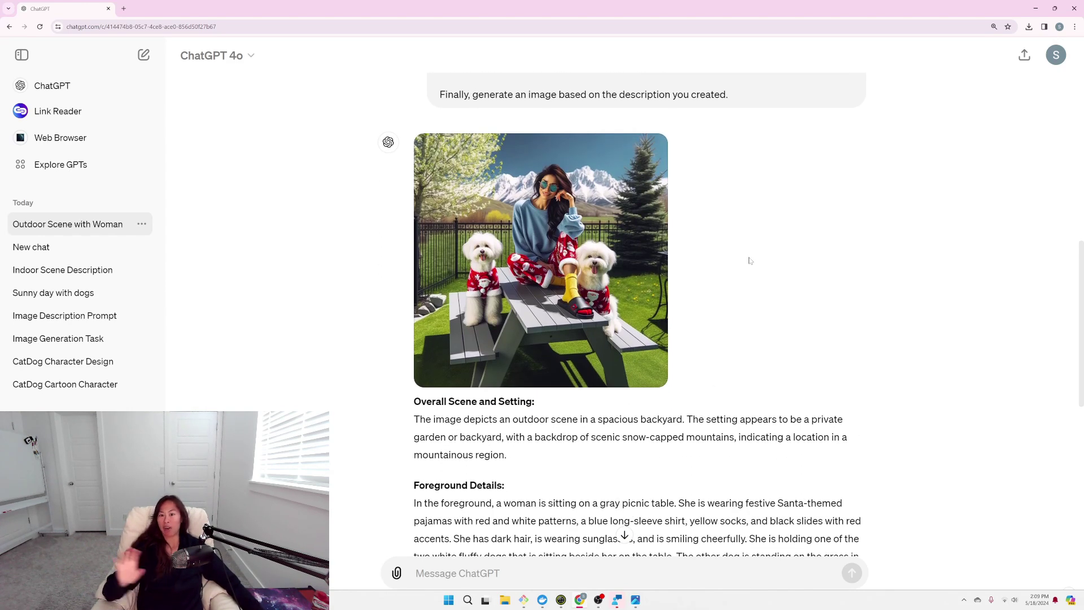
mouse_move(601, 200)
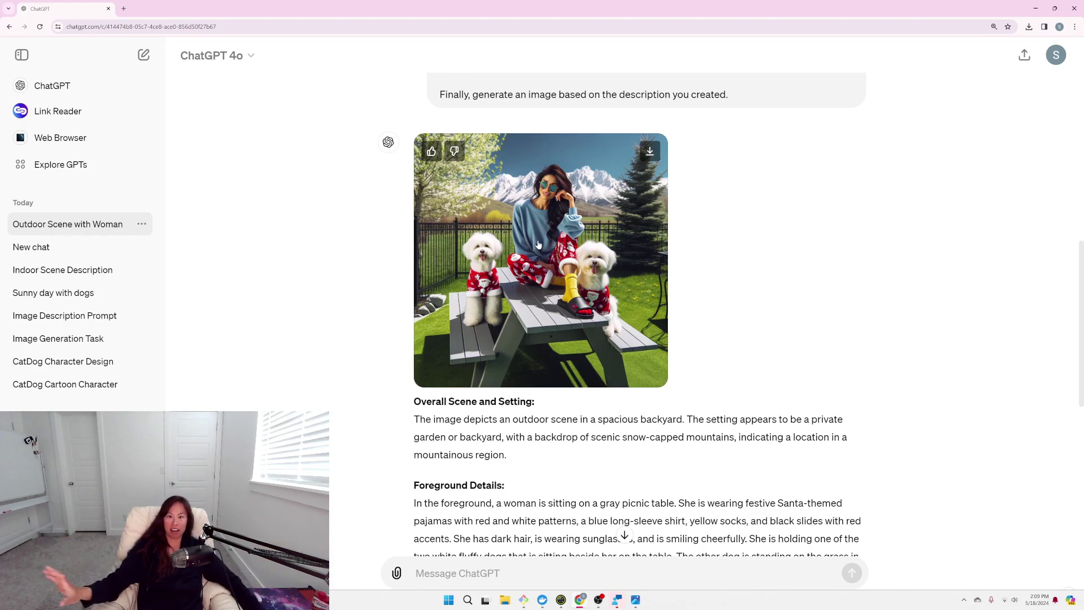
scroll(644, 201, up, 4)
scroll(643, 201, up, 6)
scroll(644, 202, down, 5)
scroll(643, 202, up, 5)
scroll(643, 202, down, 3)
scroll(643, 201, down, 6)
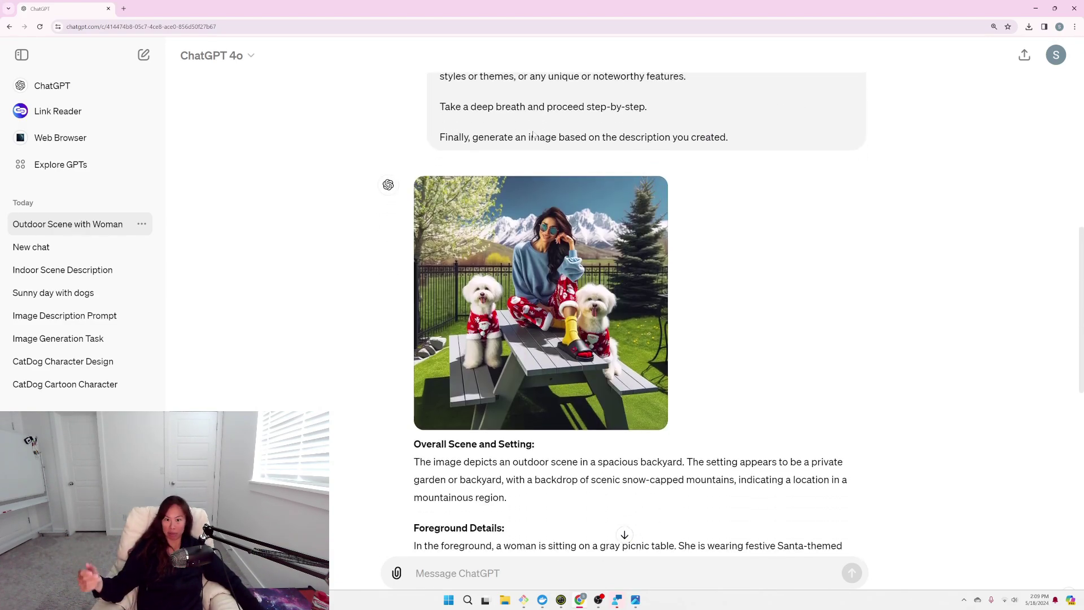
mouse_move(467, 243)
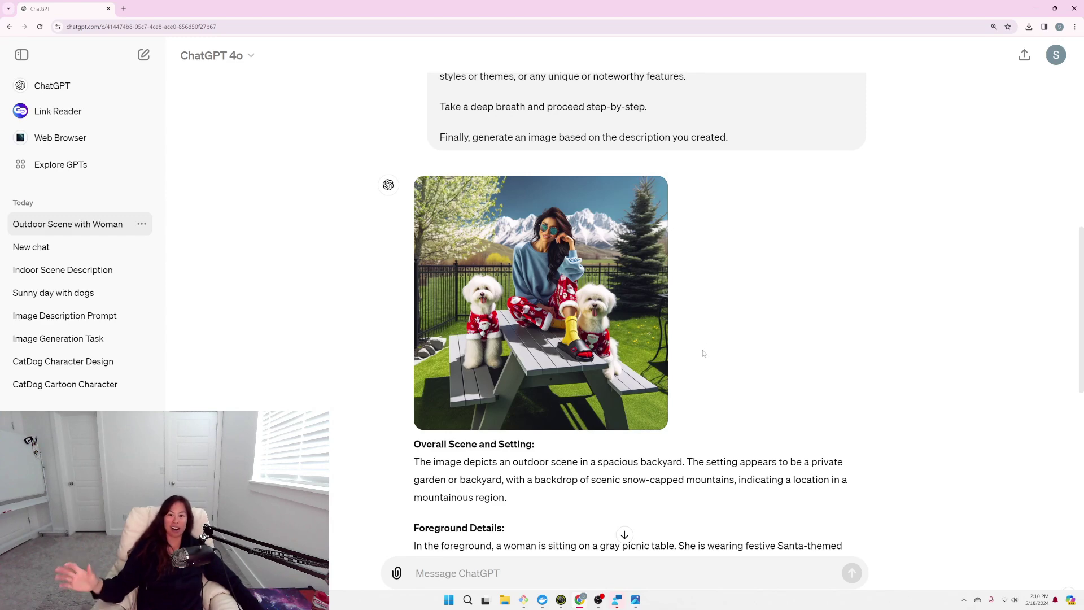
scroll(705, 353, down, 1)
scroll(593, 271, up, 1)
mouse_move(547, 232)
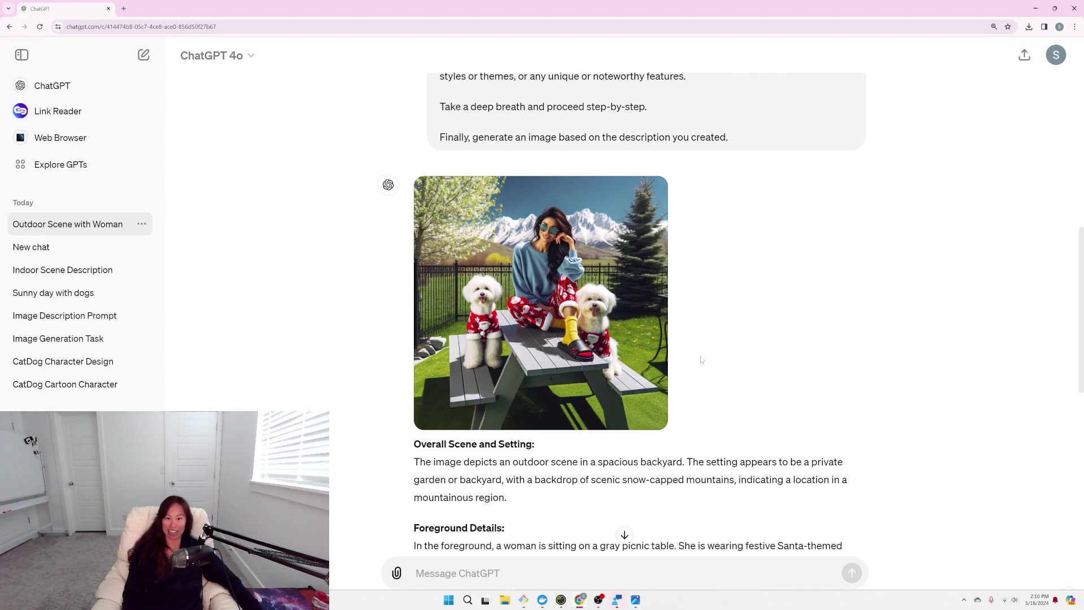
scroll(702, 360, down, 6)
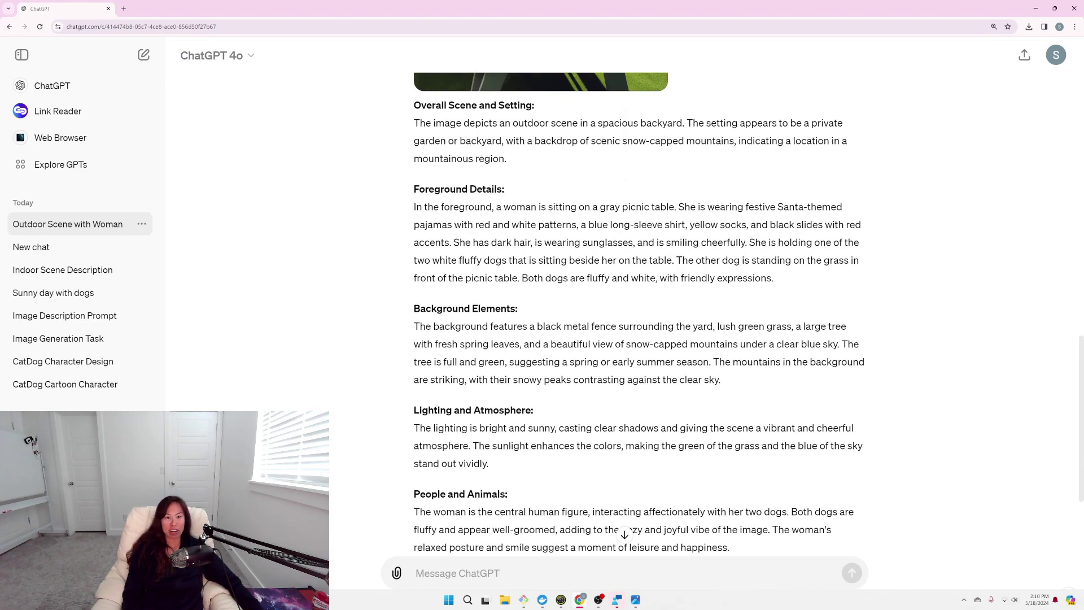
scroll(636, 314, down, 2)
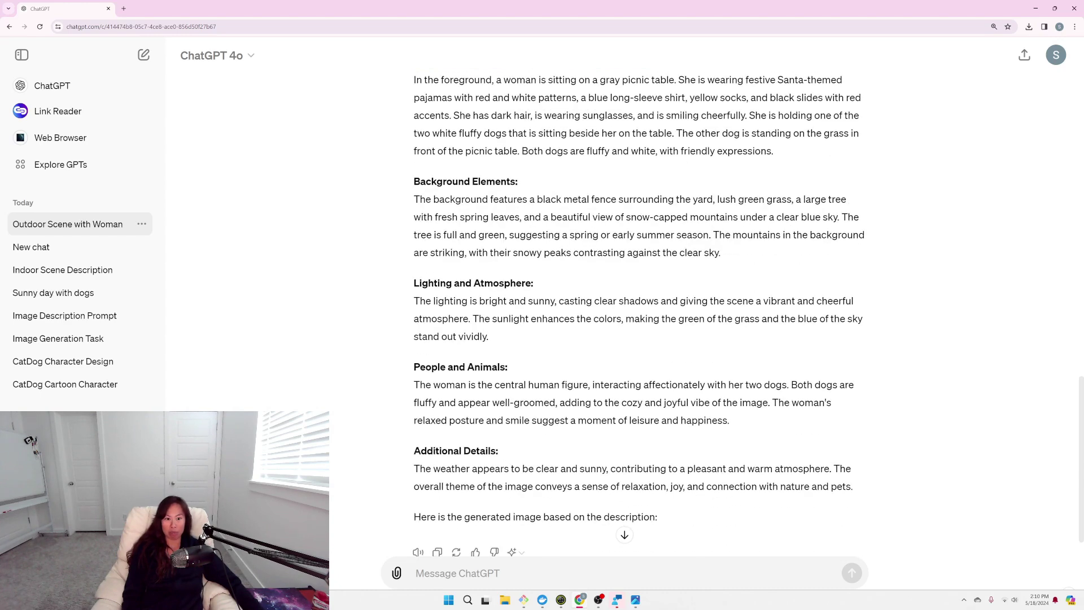
drag(661, 301, 508, 367)
click(667, 280)
scroll(667, 279, down, 1)
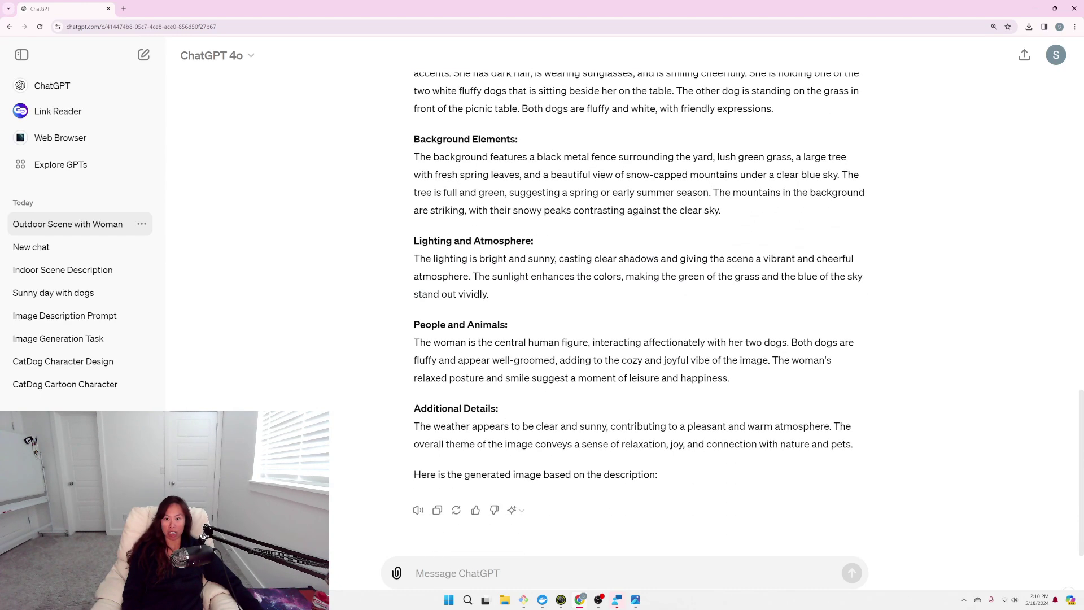
drag(536, 156, 570, 210)
click(530, 135)
drag(728, 342, 742, 376)
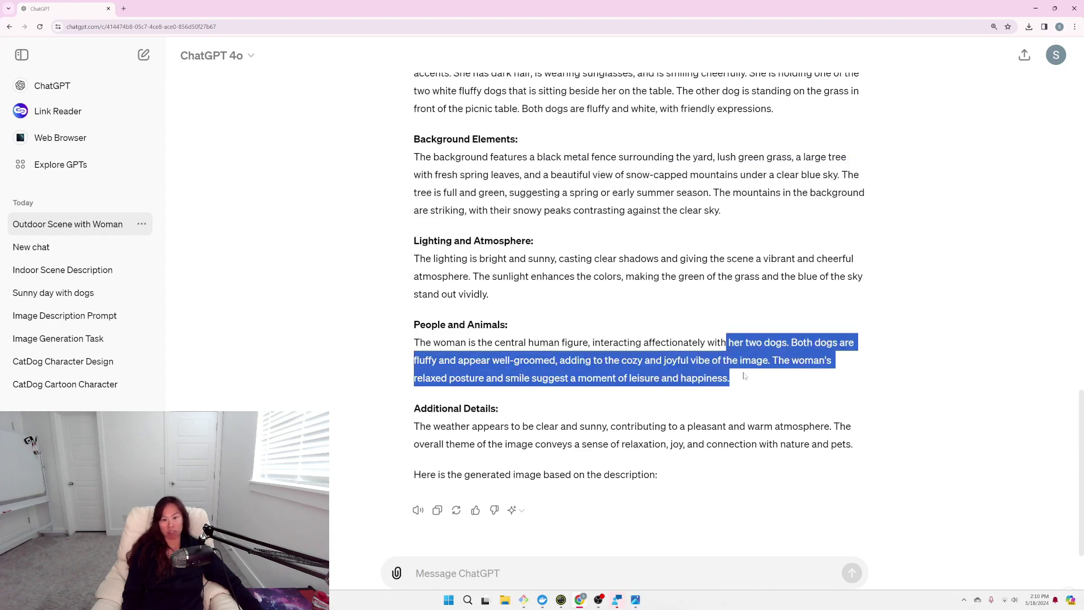
scroll(706, 310, up, 7)
scroll(673, 253, up, 2)
scroll(673, 254, down, 9)
click(716, 415)
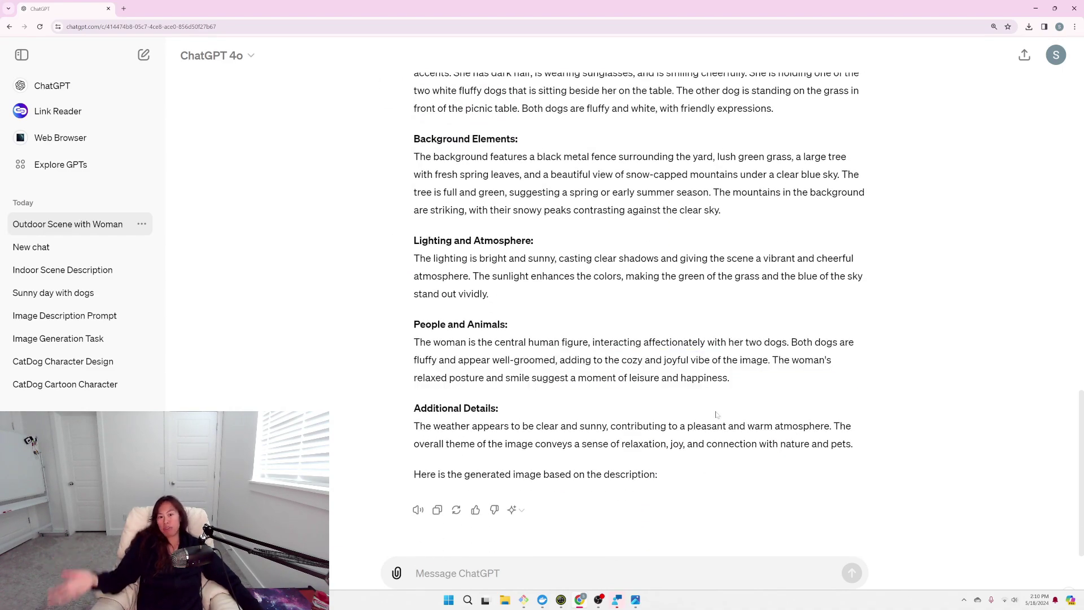
scroll(716, 416, up, 9)
scroll(715, 412, up, 1)
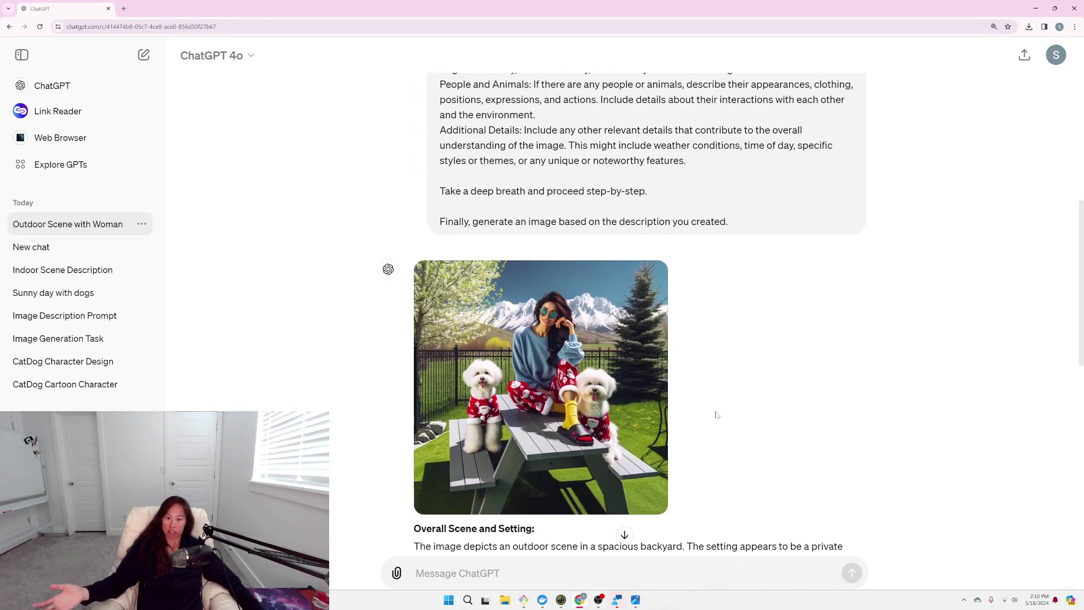
scroll(711, 405, up, 2)
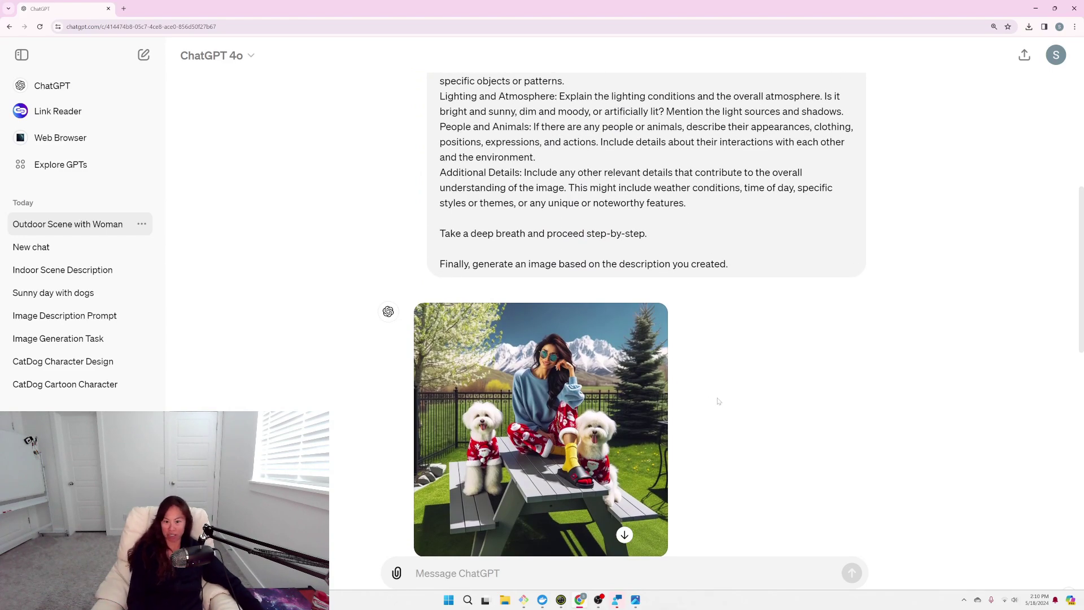
scroll(710, 401, down, 10)
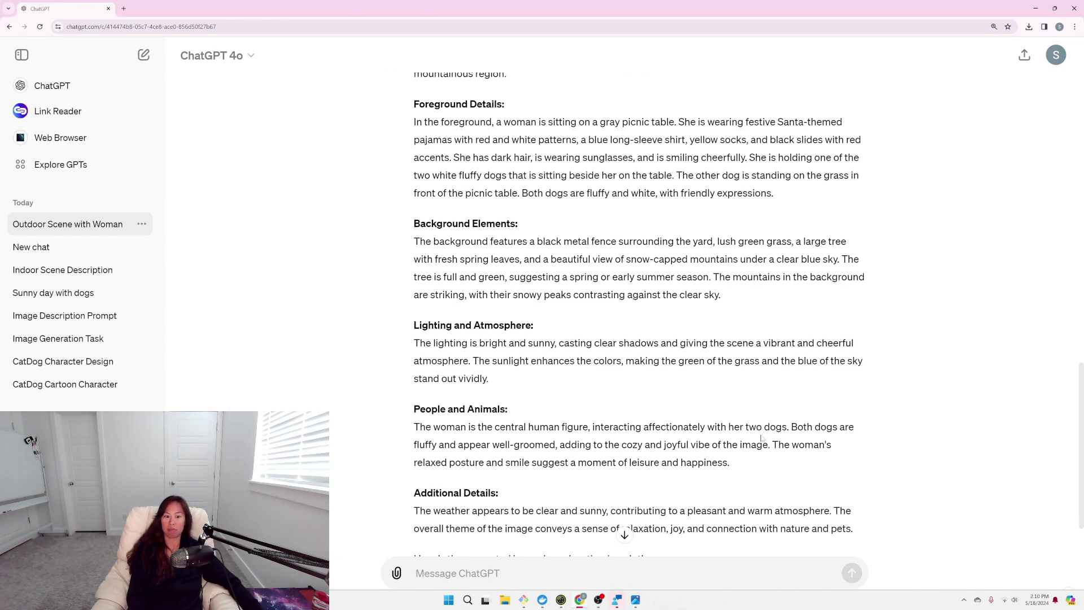
scroll(762, 439, down, 2)
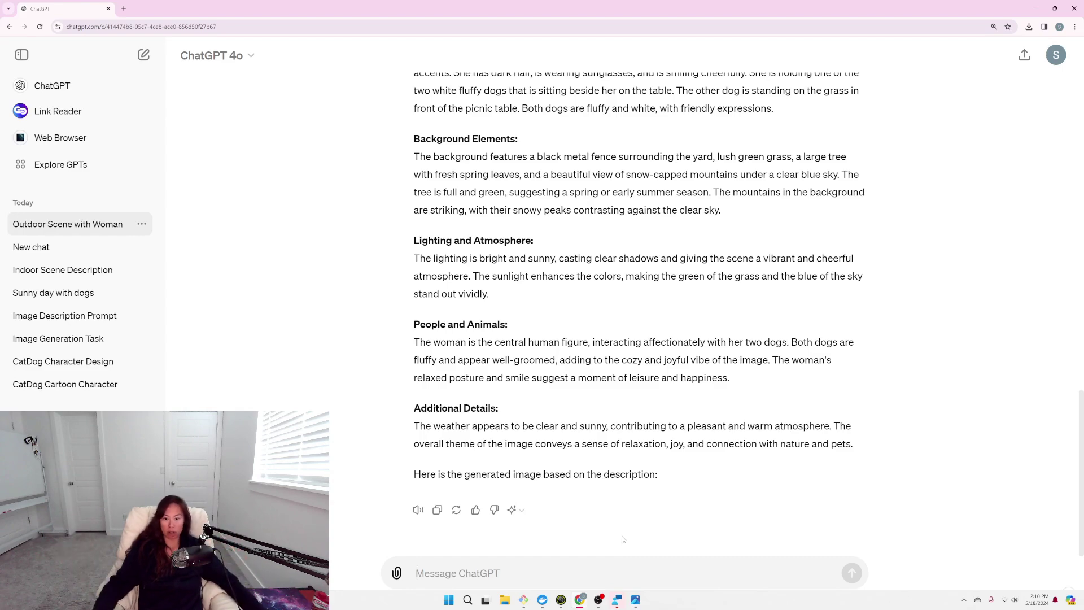
scroll(570, 415, up, 8)
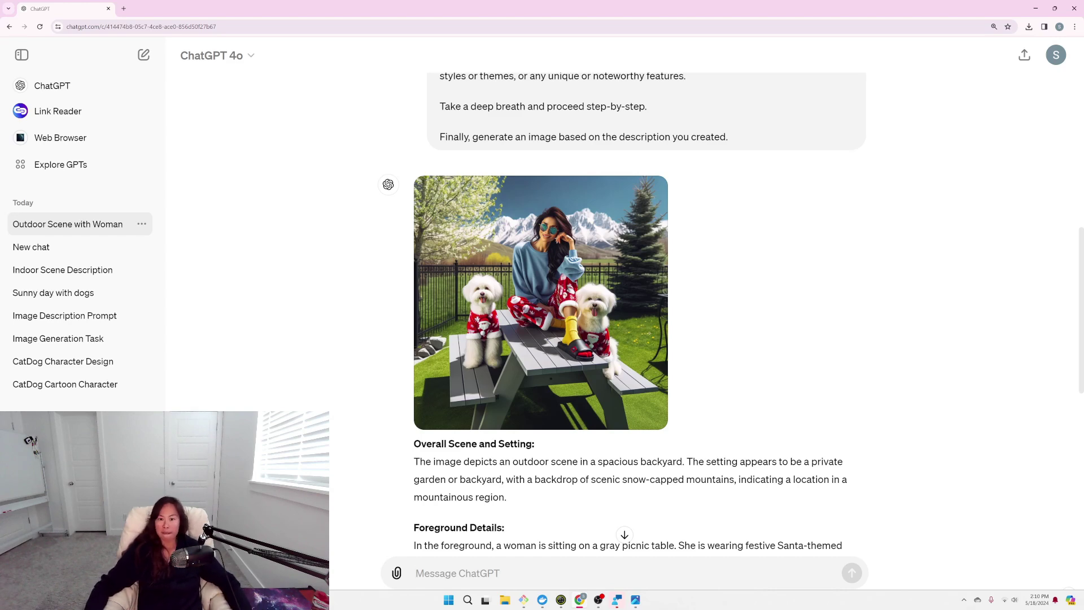
Ask ChatGPT to replace the 2 dogs with 2 white, fluffy Samoyeds without sweaters.
text(Replace the 2)
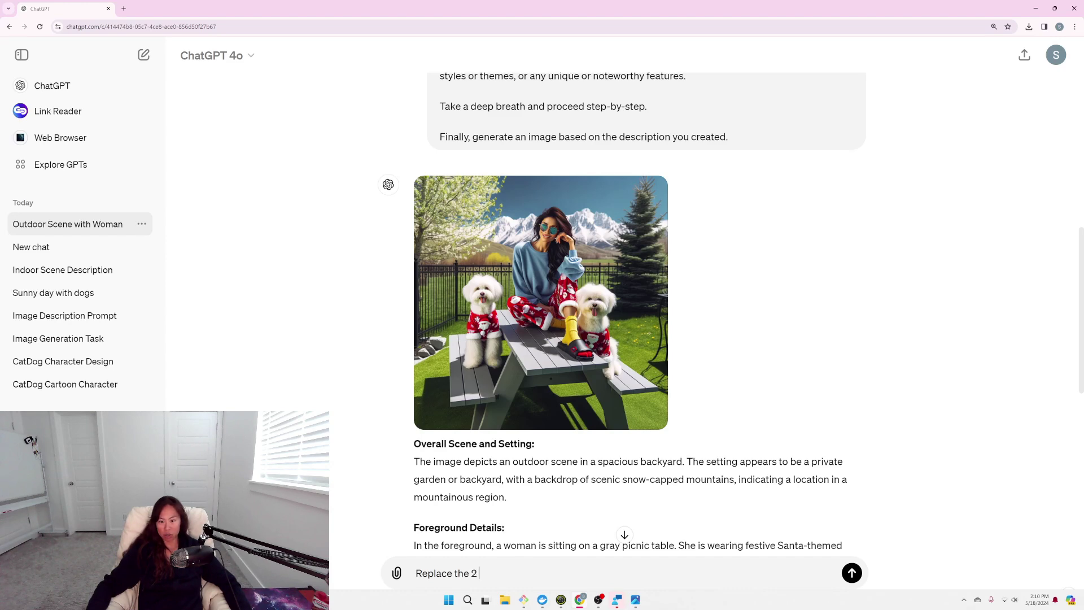
text( dogs with)
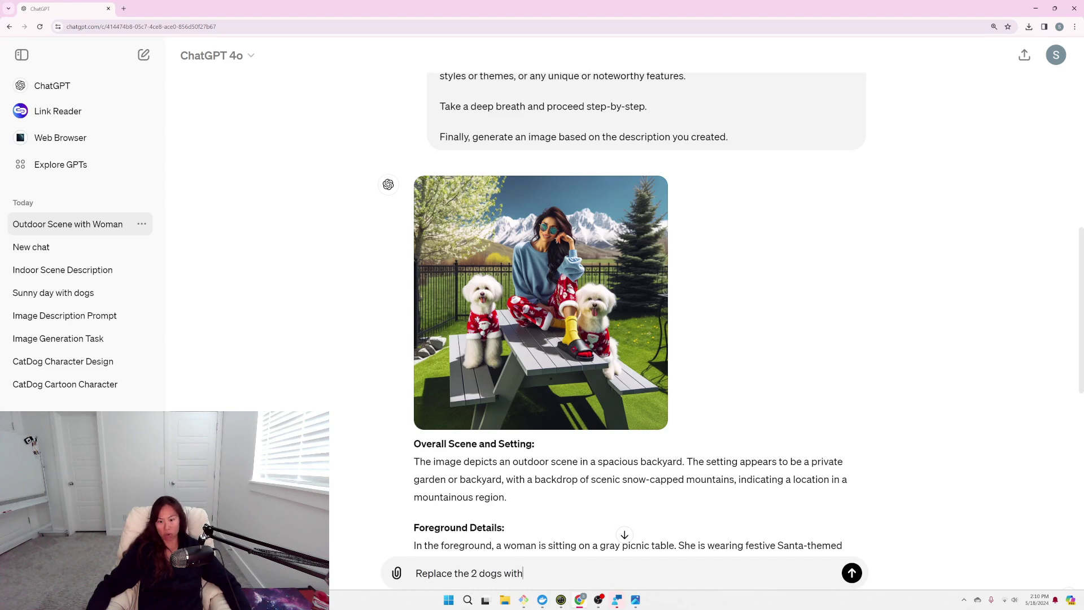
text( 2 samoyed )
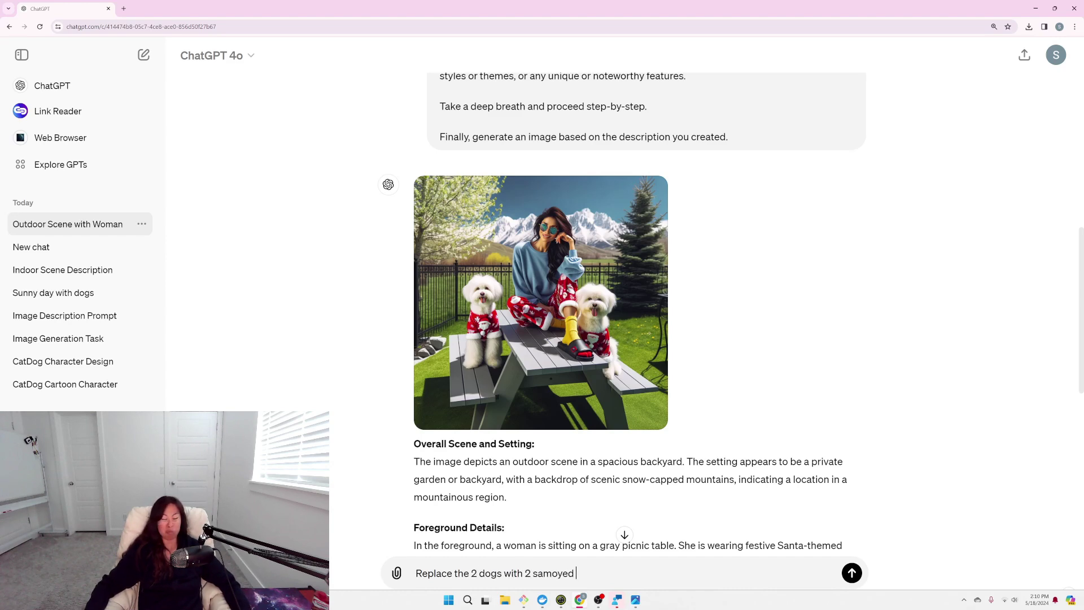
text(dogs. They shouldn't be wearing a sweat)
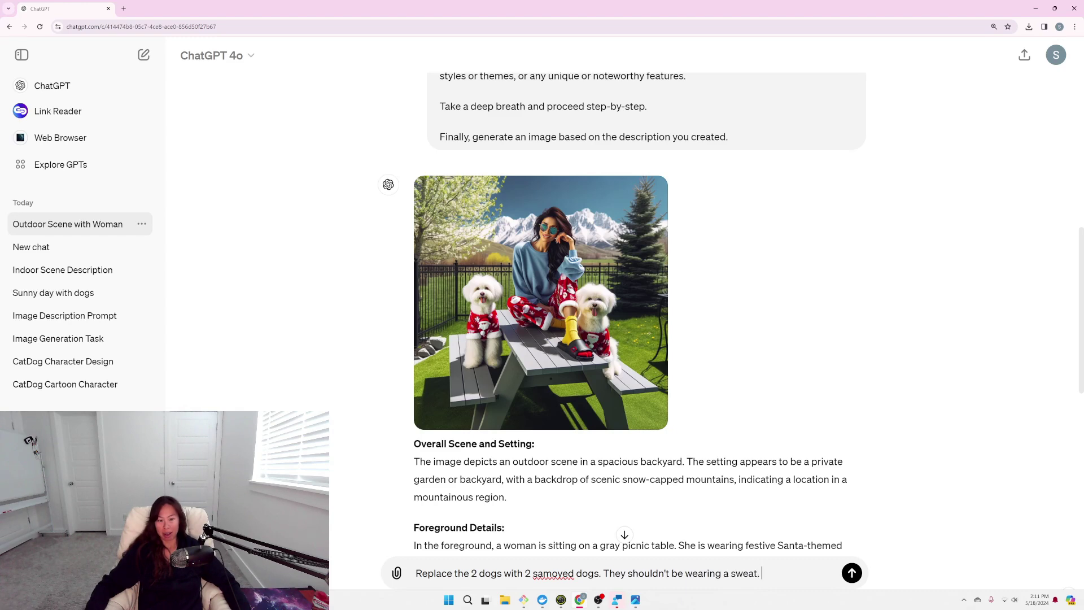
text(er. Both are)
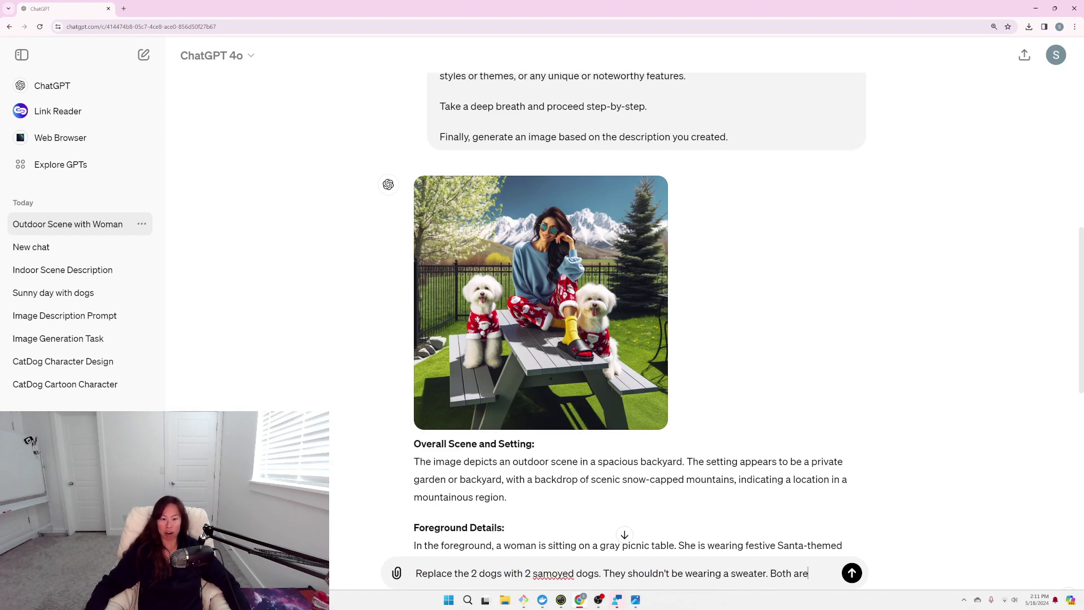
text( white and fluffy.)
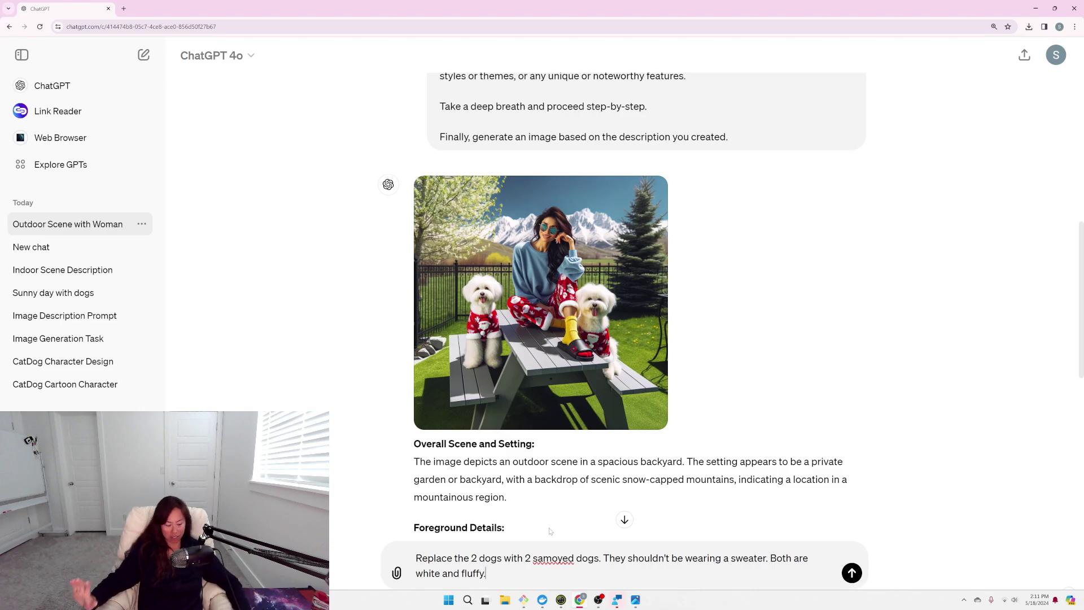
key(Return)
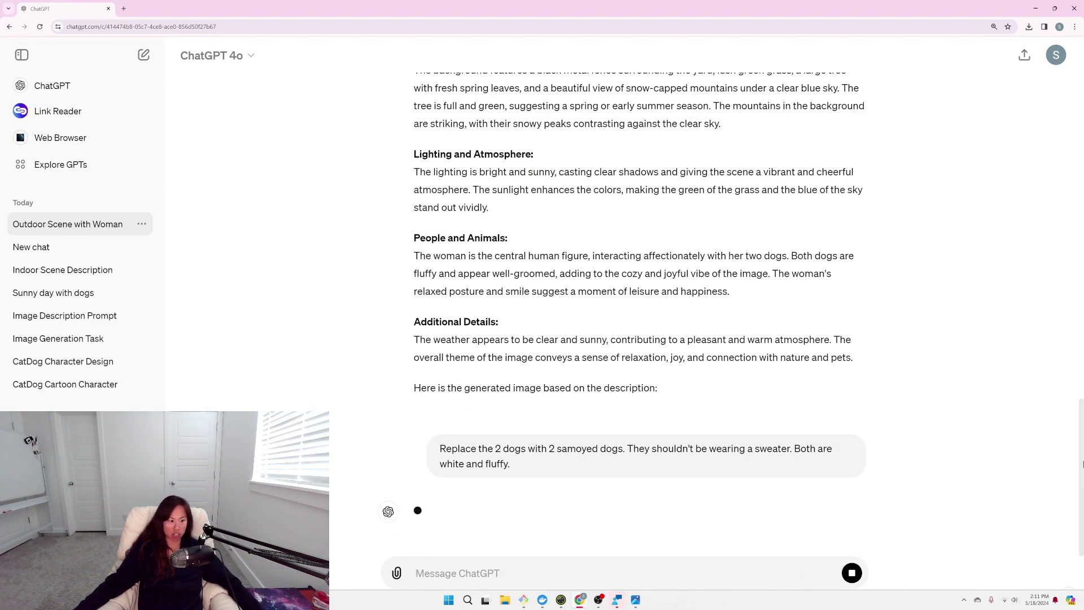
Review the updated image of two white Samoyeds beside the woman on the picnic table.
scroll(1030, 486, up, 20)
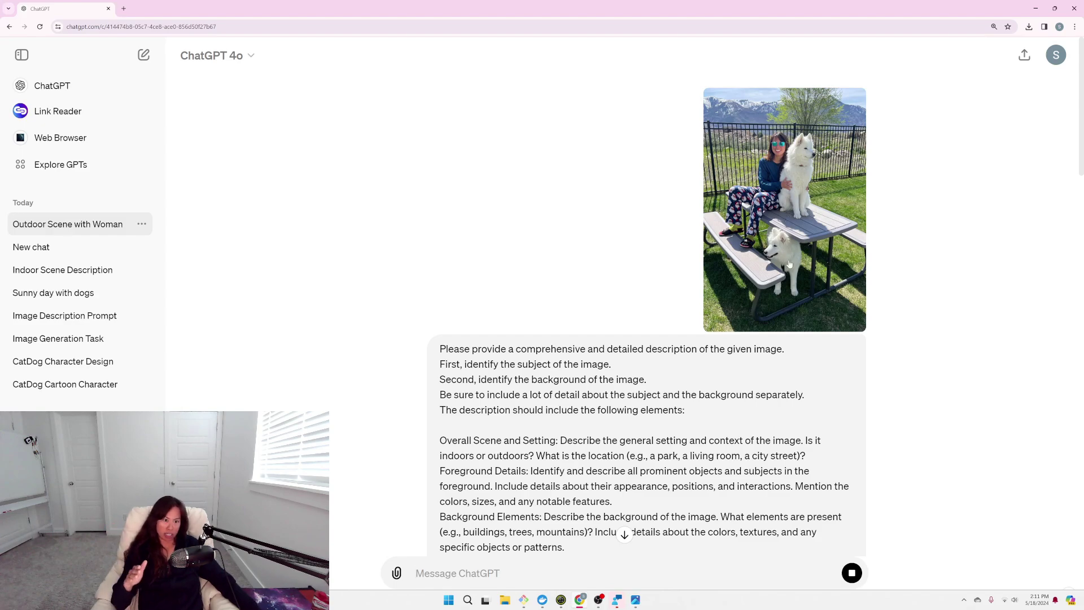
scroll(791, 263, down, 20)
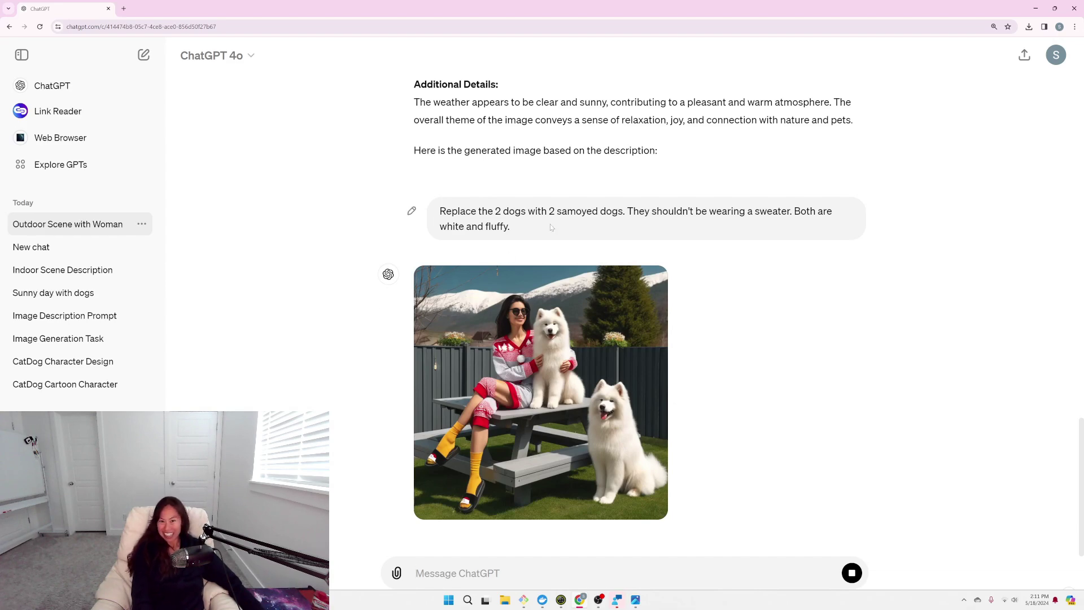
drag(551, 227, 452, 200)
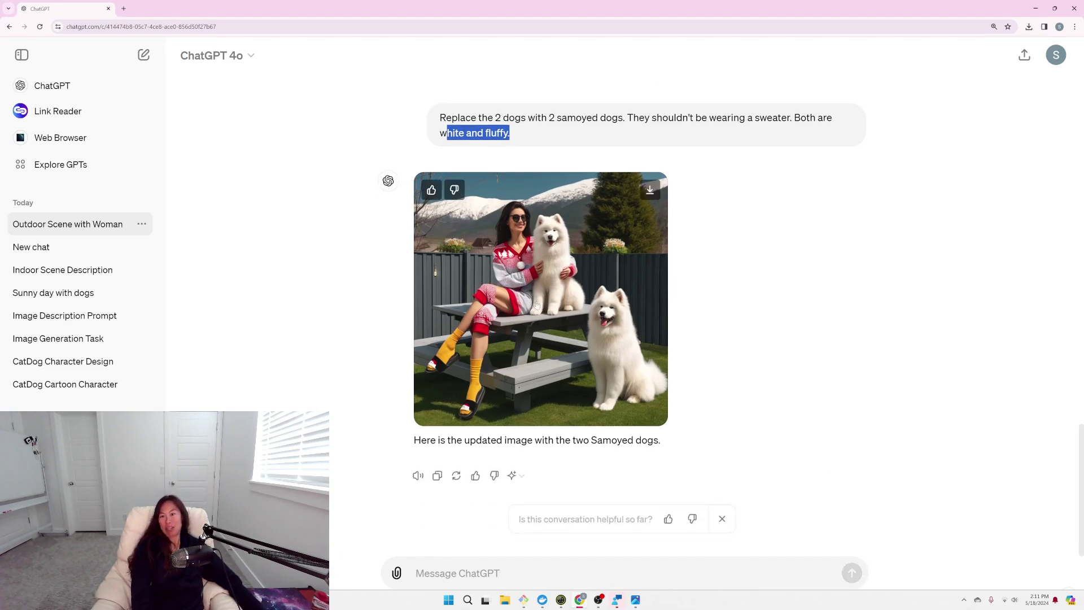
click(588, 125)
scroll(587, 125, up, 2)
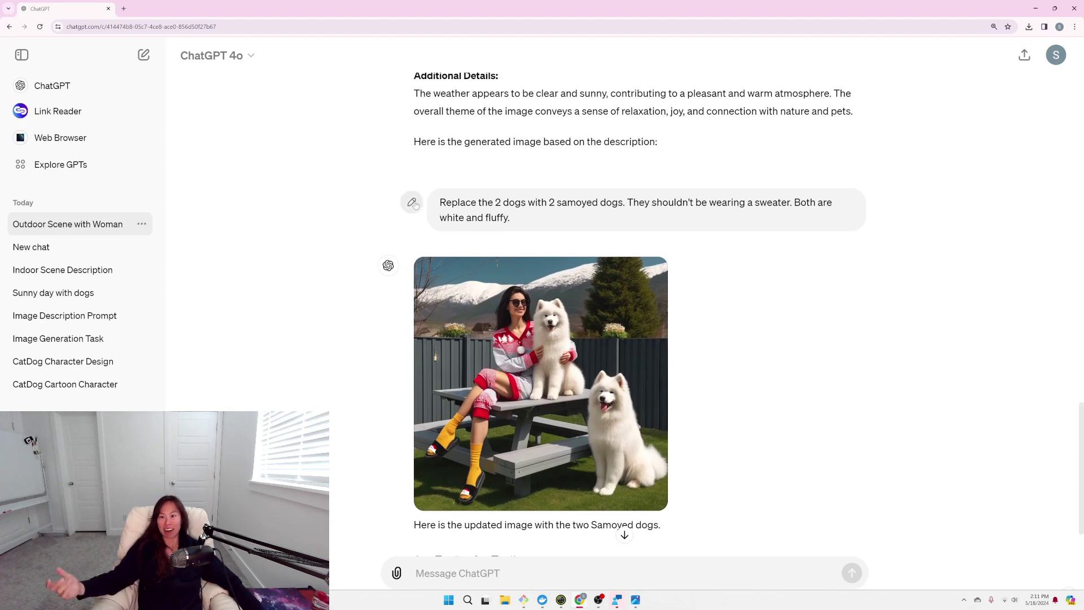
Edit the request to start 'Keep the background and scenery exactly the same. Only replace…' and resend.
click(411, 202)
key(ctrl+a)
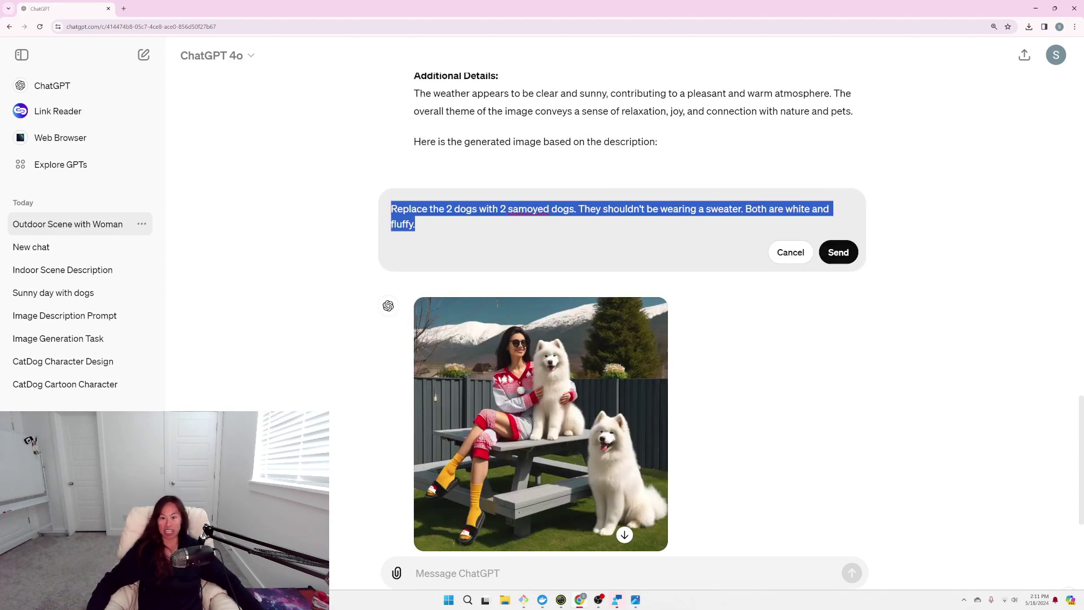
click(391, 209)
text(Keep the)
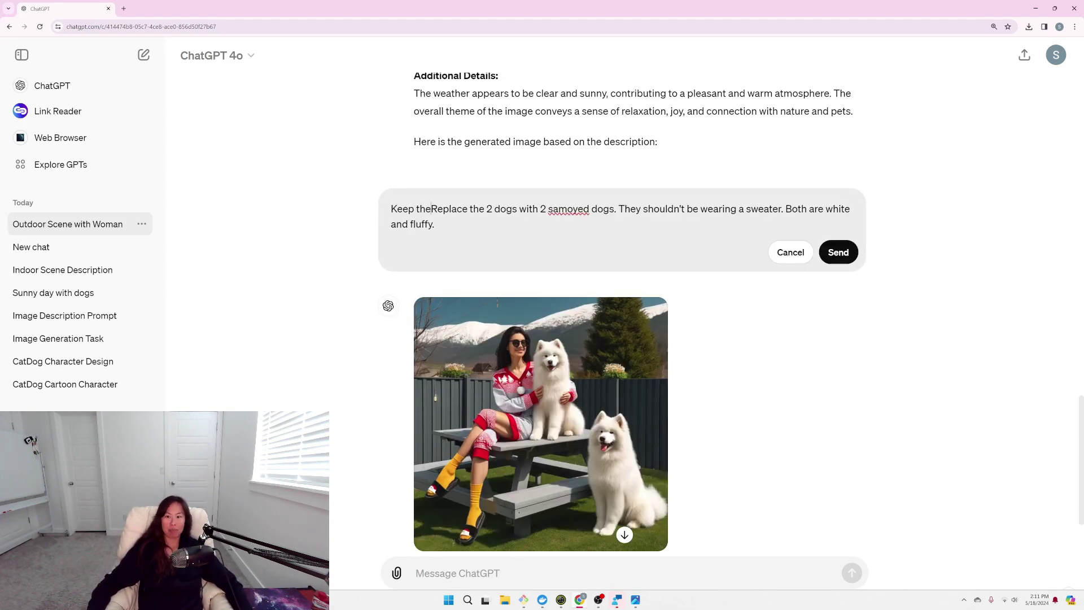
text( background and sc)
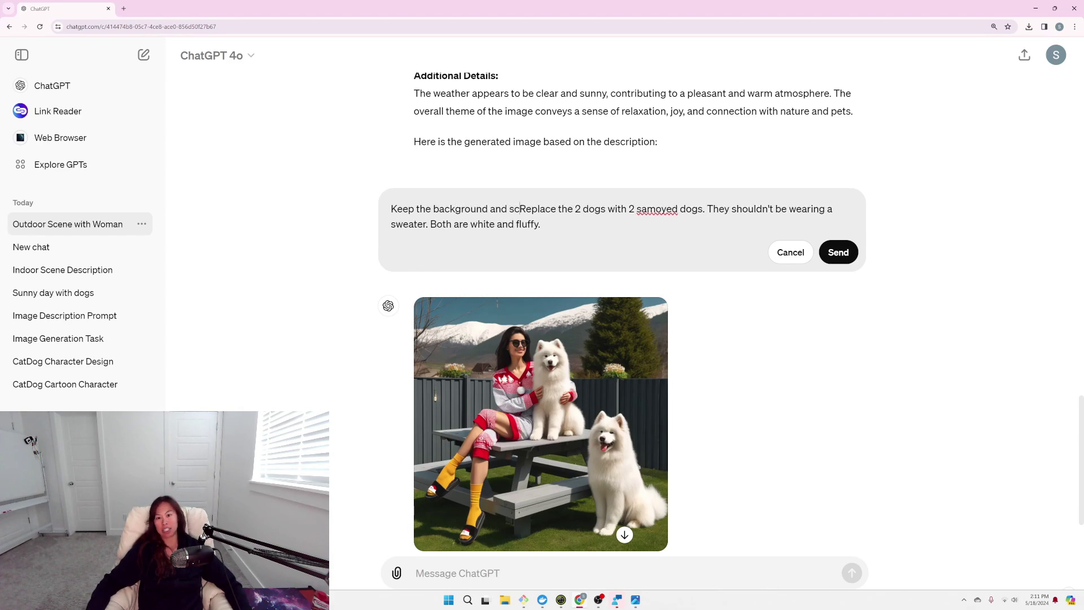
text(enery exactly t)
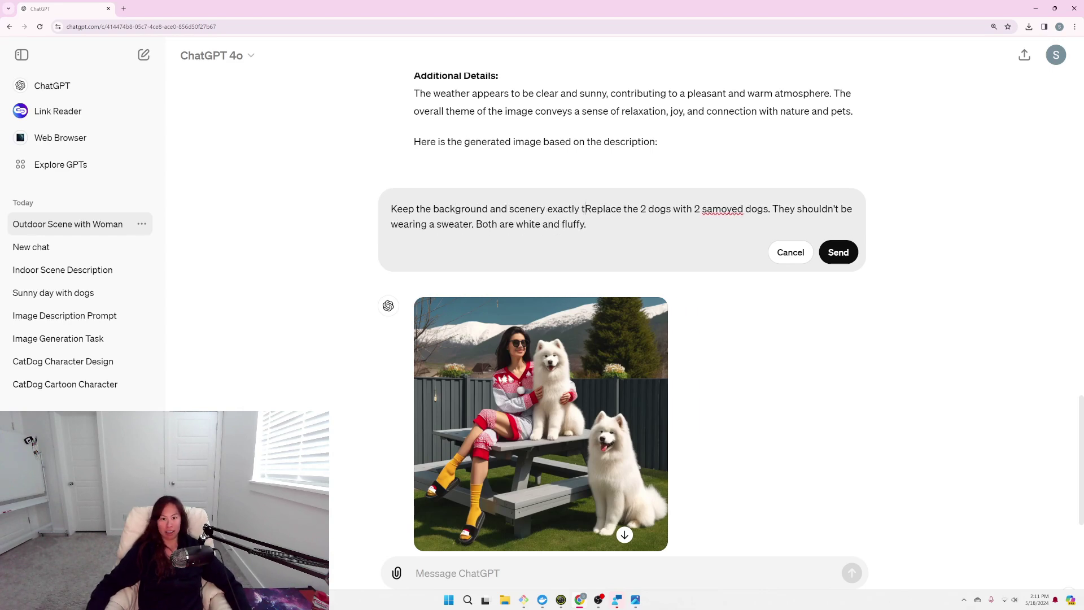
text(he same. Only)
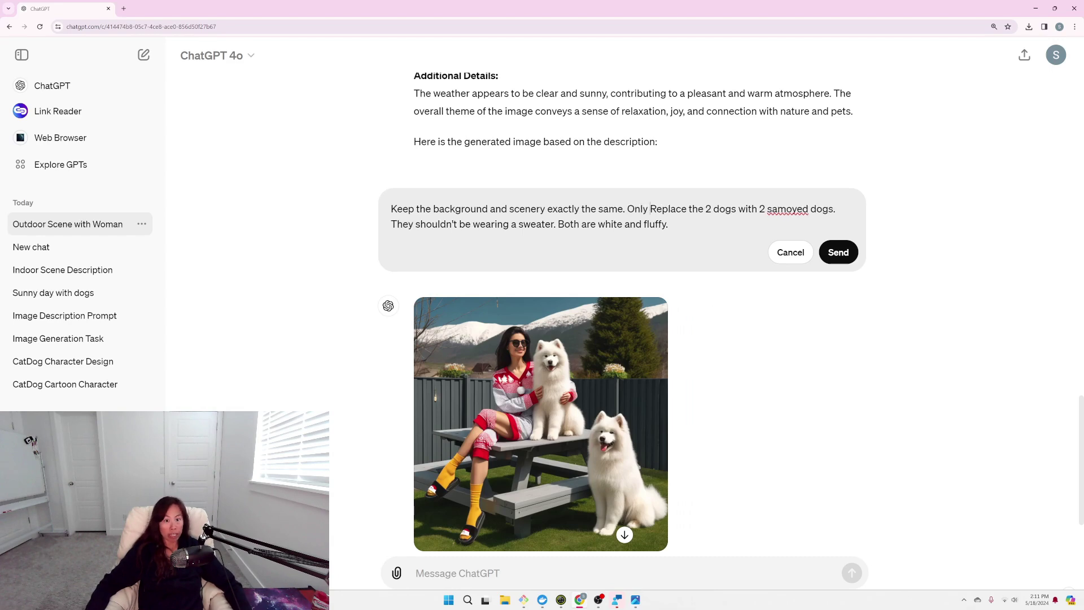
key(Delete)
text(r)
scroll(862, 231, down, 1)
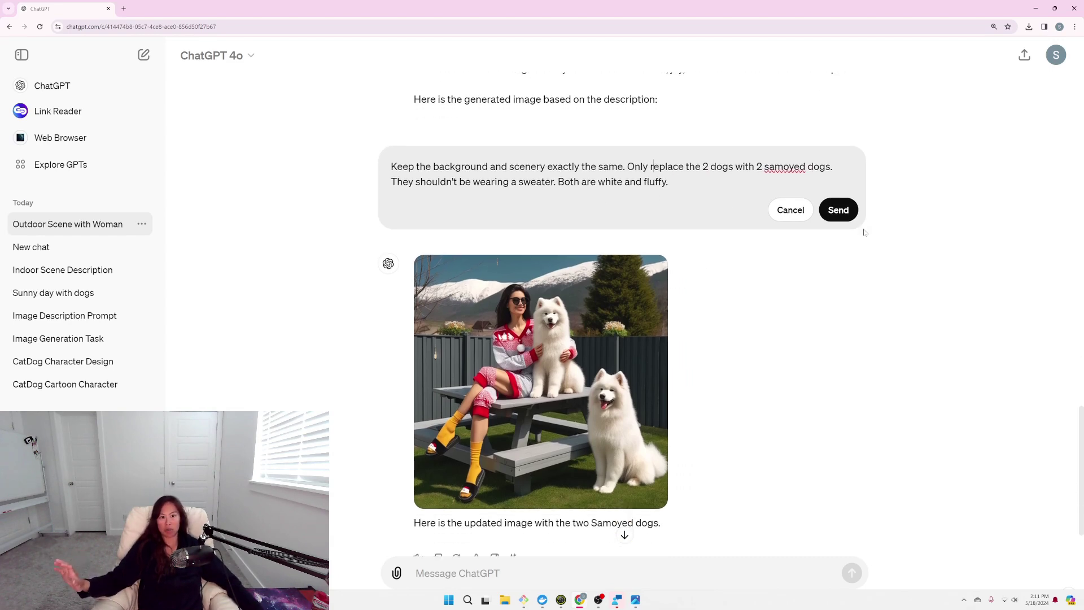
click(847, 215)
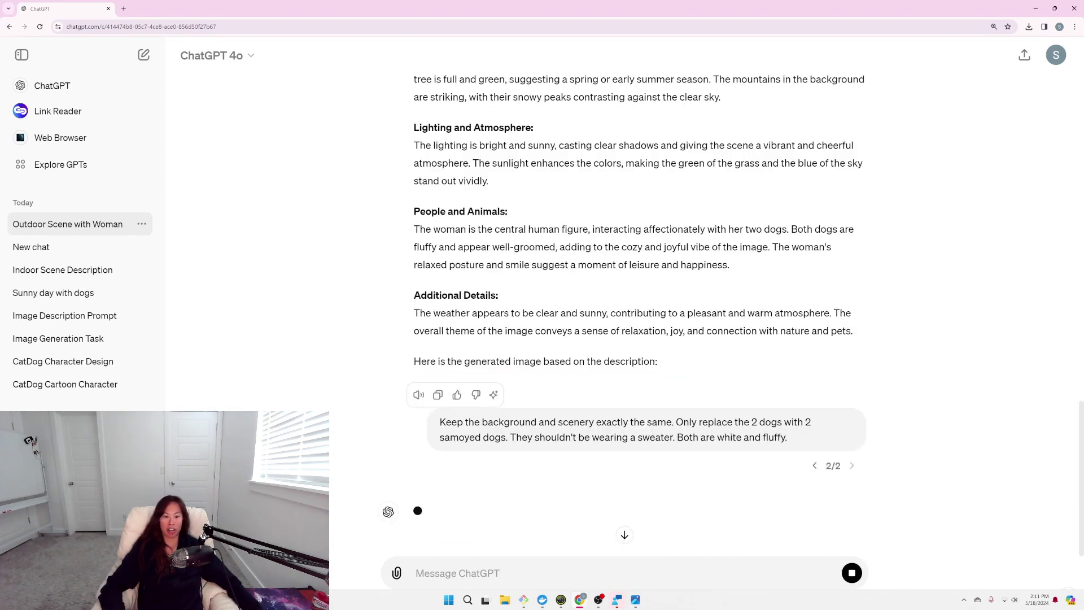
Compare the version 2/2 image of the woman and two fluffy Samoyeds against the prompt.
scroll(610, 282, down, 6)
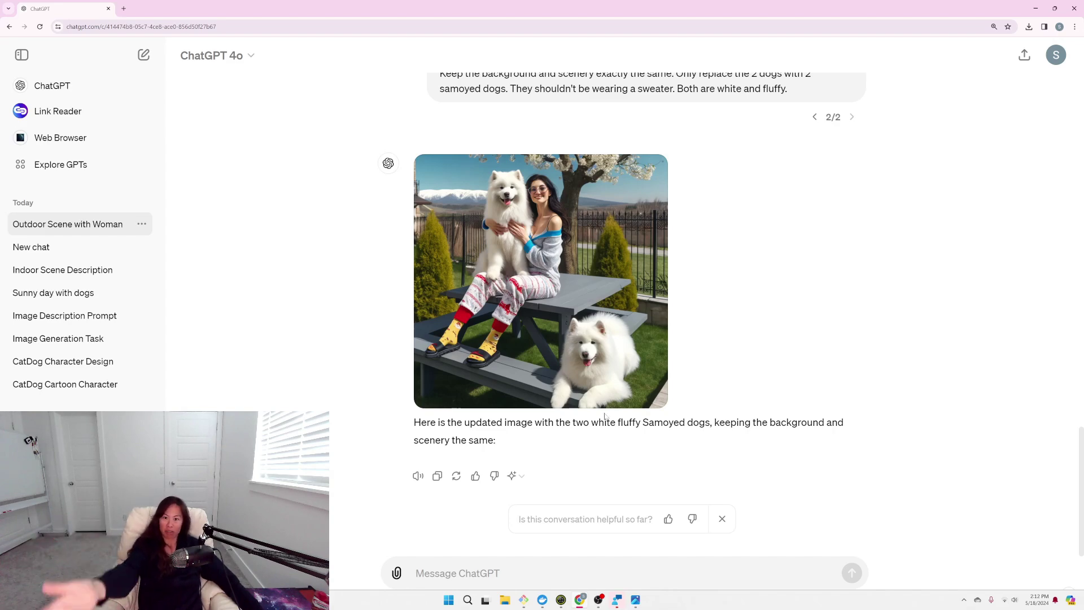
mouse_move(654, 387)
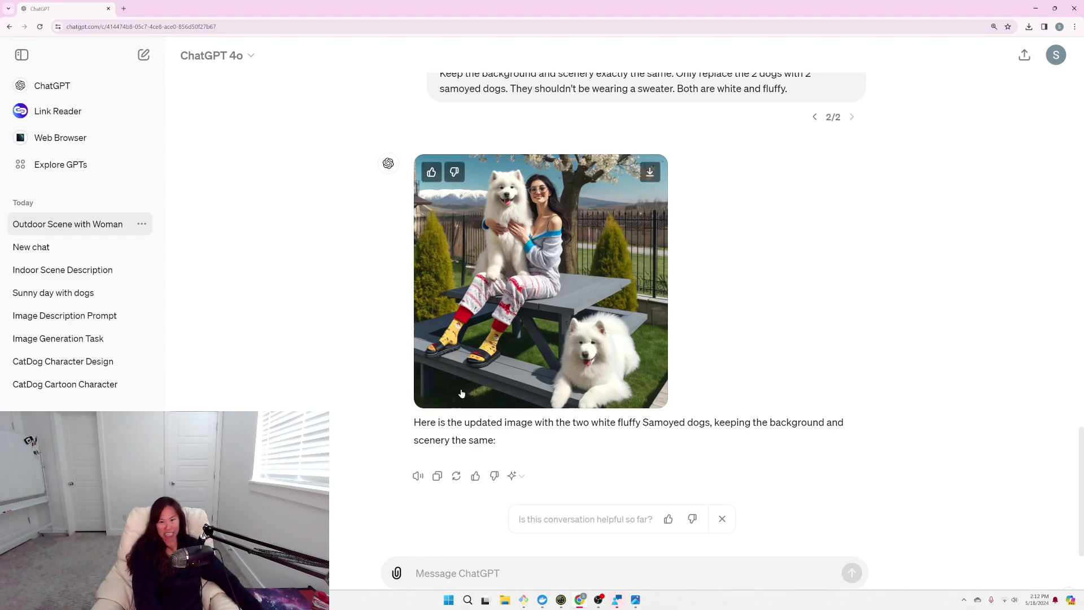
scroll(553, 299, up, 1)
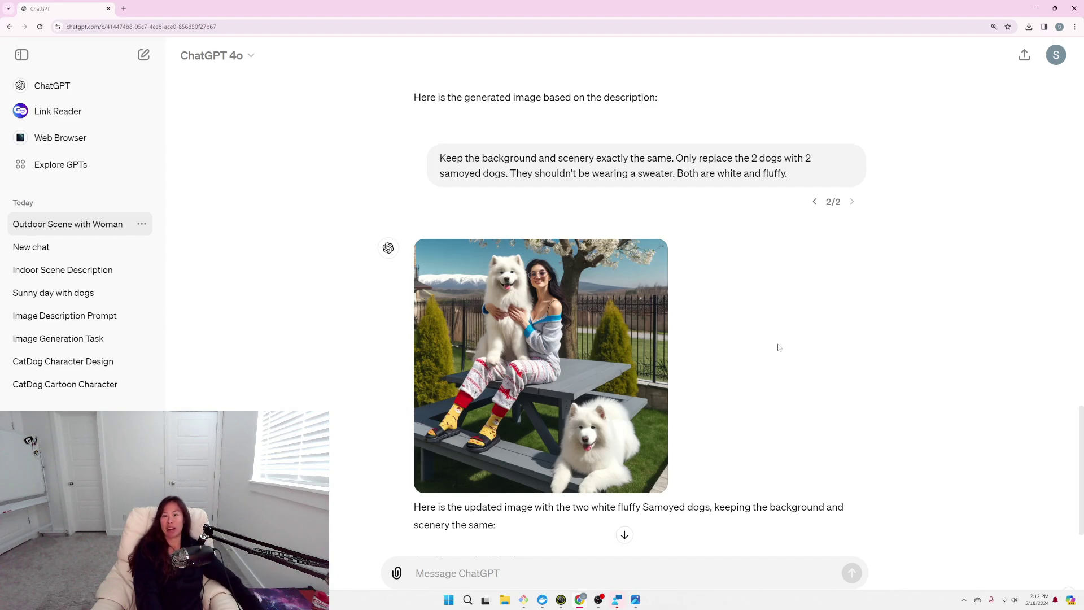
scroll(779, 346, up, 3)
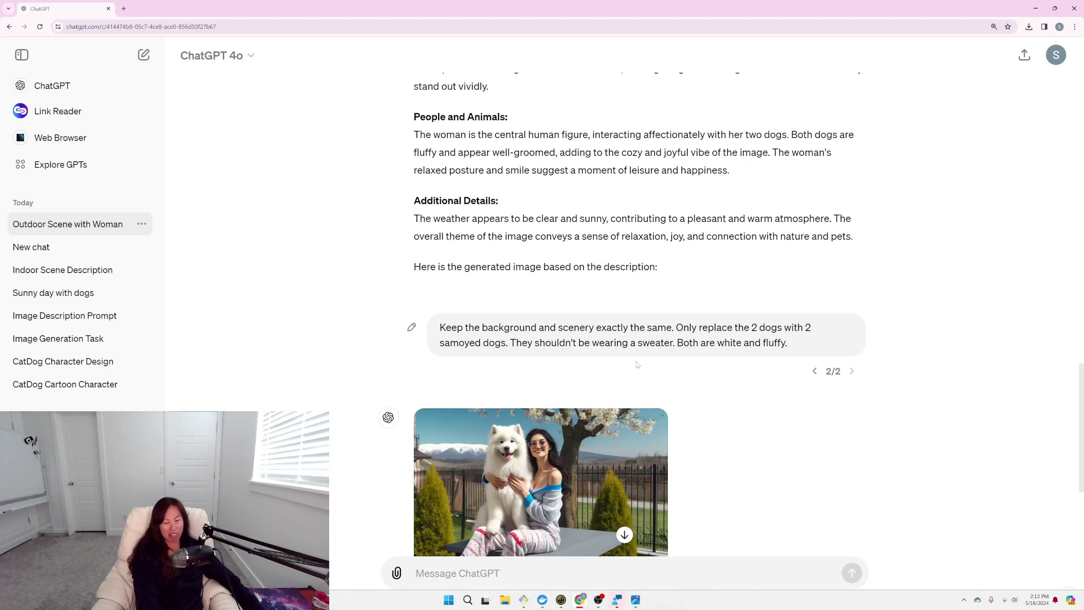
scroll(802, 170, down, 3)
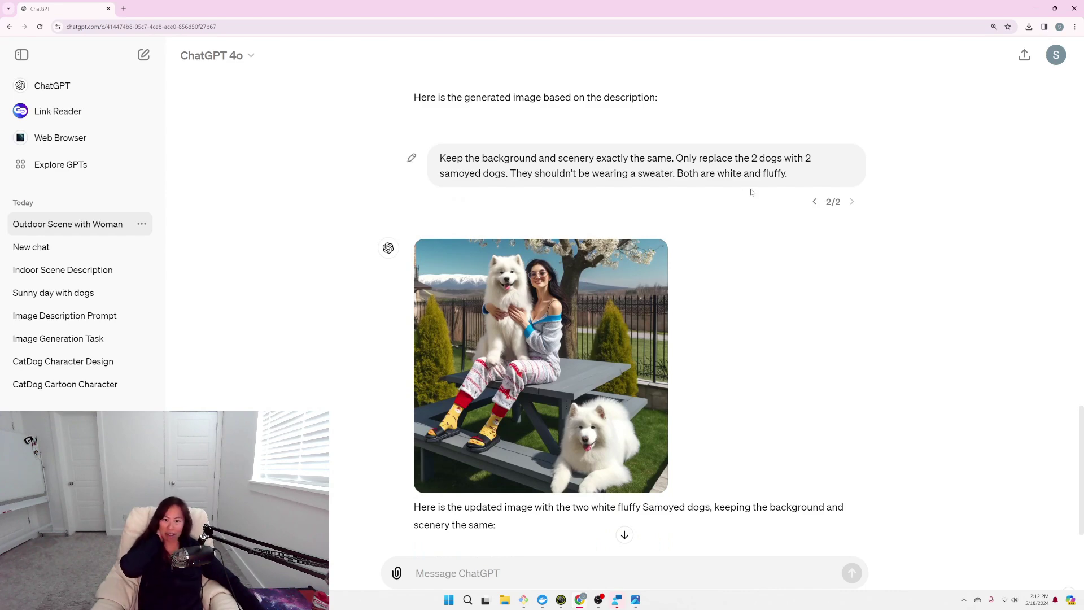
scroll(751, 192, down, 1)
scroll(768, 265, down, 1)
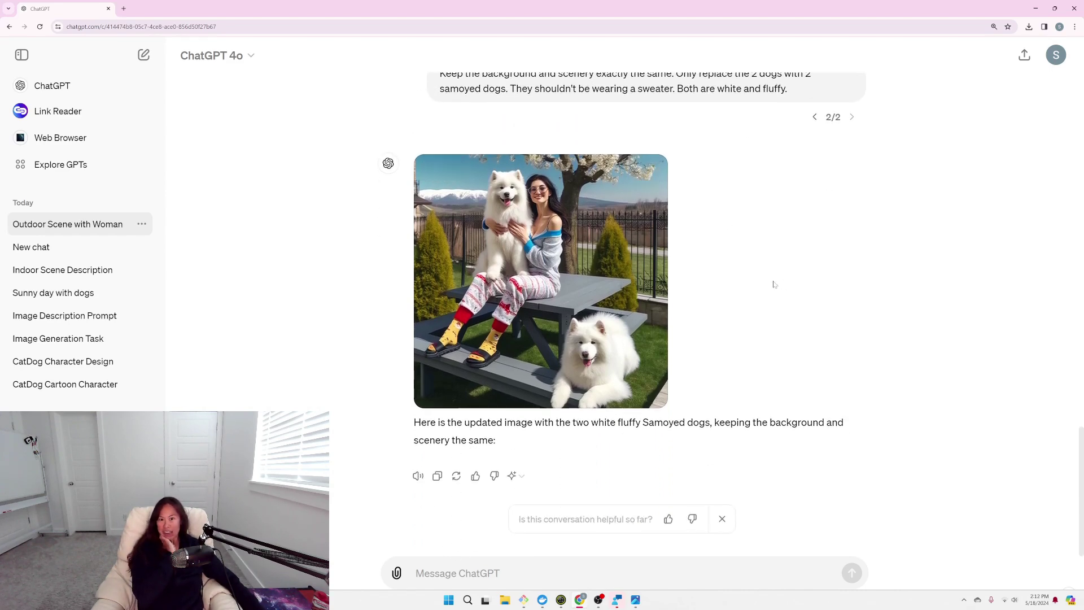
scroll(775, 284, up, 2)
scroll(775, 284, down, 1)
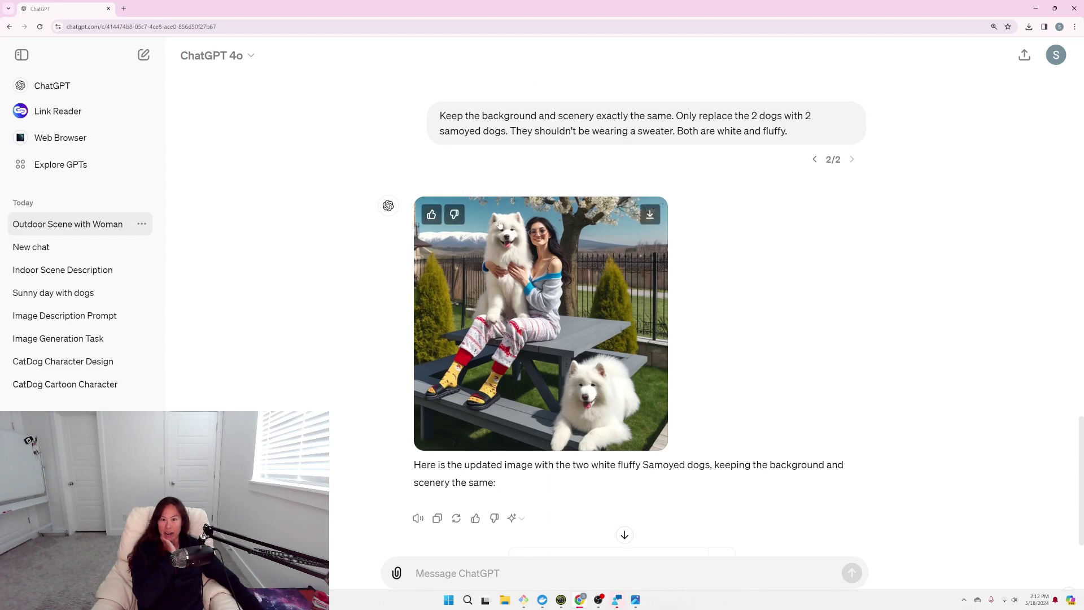
scroll(680, 225, up, 1)
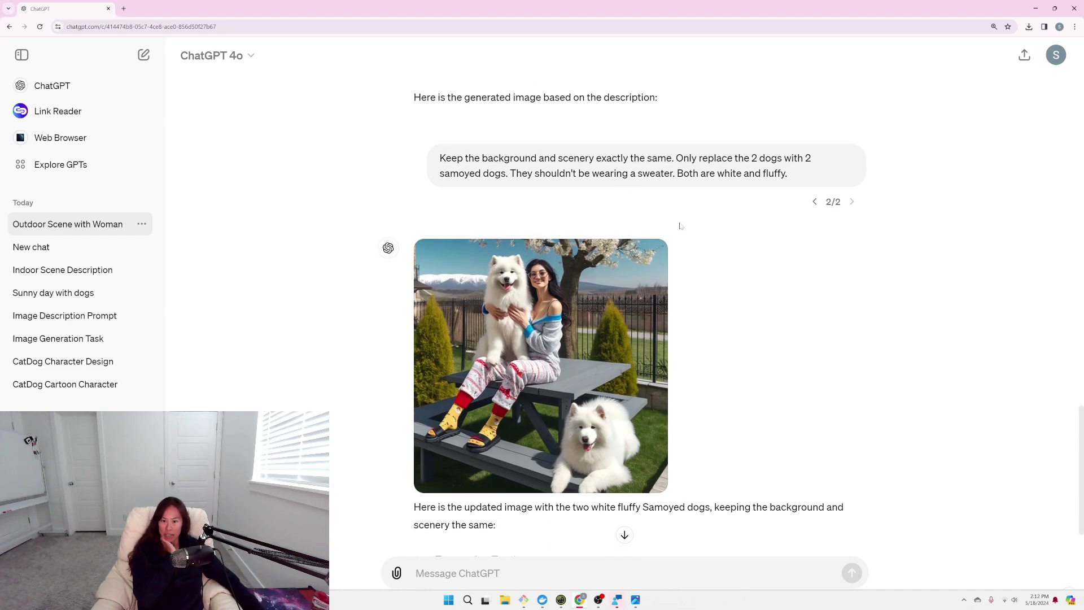
mouse_move(651, 310)
scroll(657, 315, up, 12)
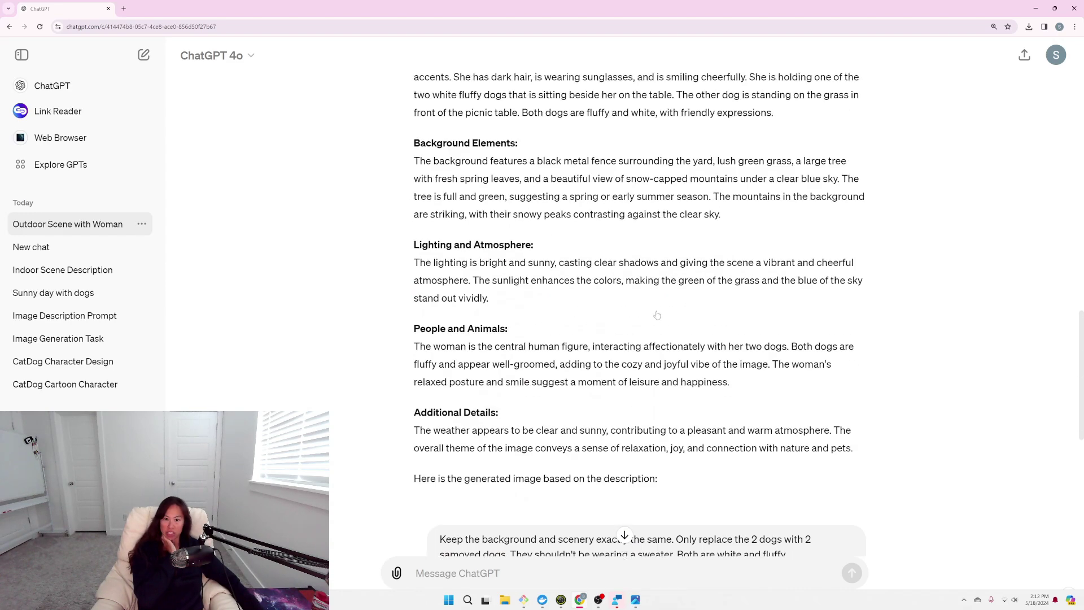
Select and copy the first reply's description from 'Overall Scene and Setting:' through Additional Details.
scroll(657, 315, up, 1)
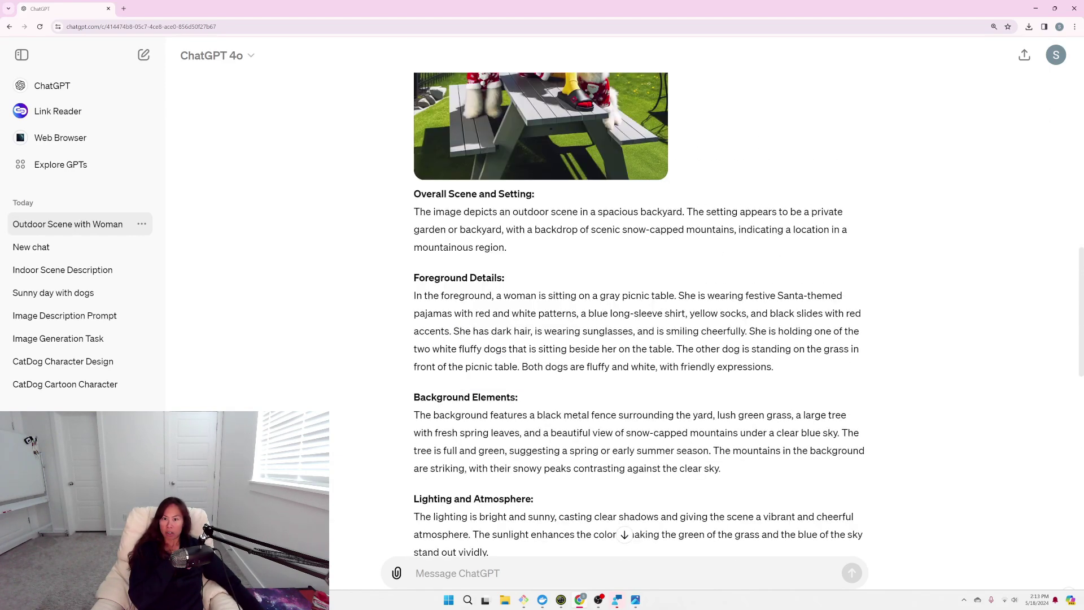
scroll(498, 178, up, 4)
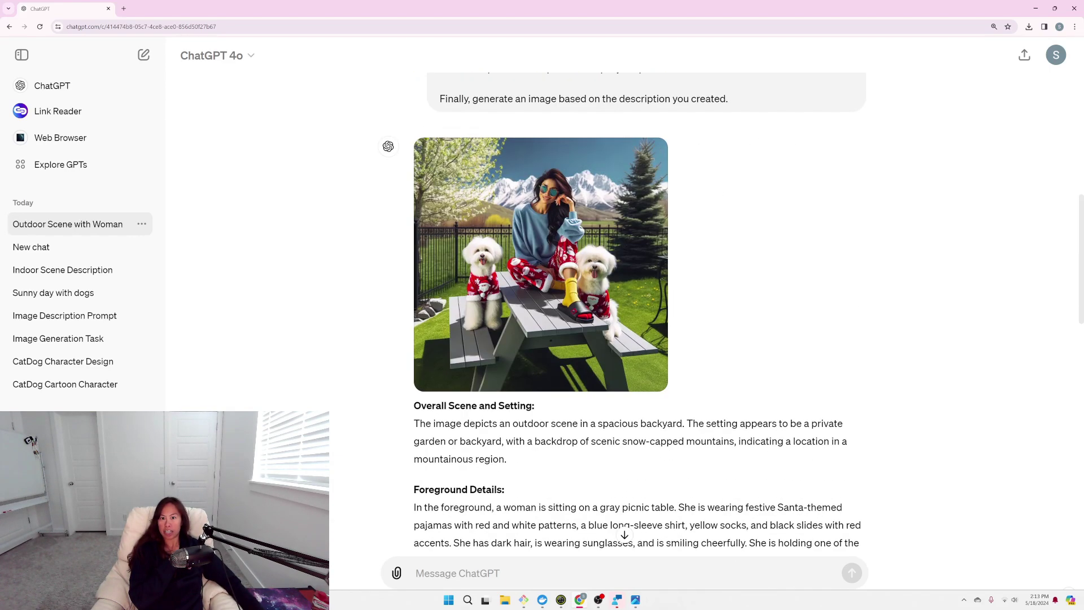
scroll(499, 178, down, 3)
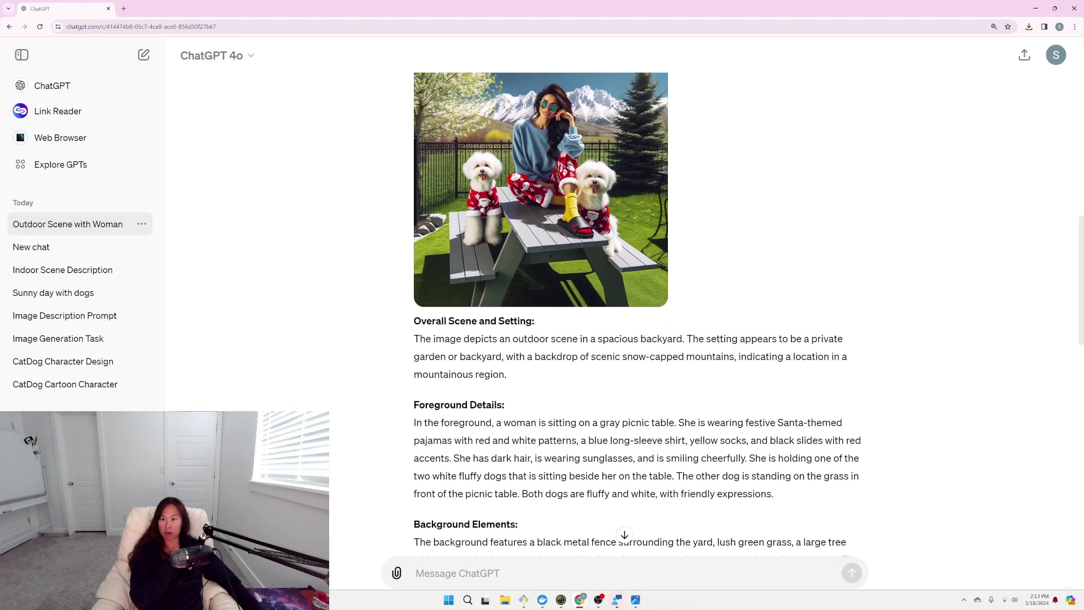
drag(414, 320, 694, 433)
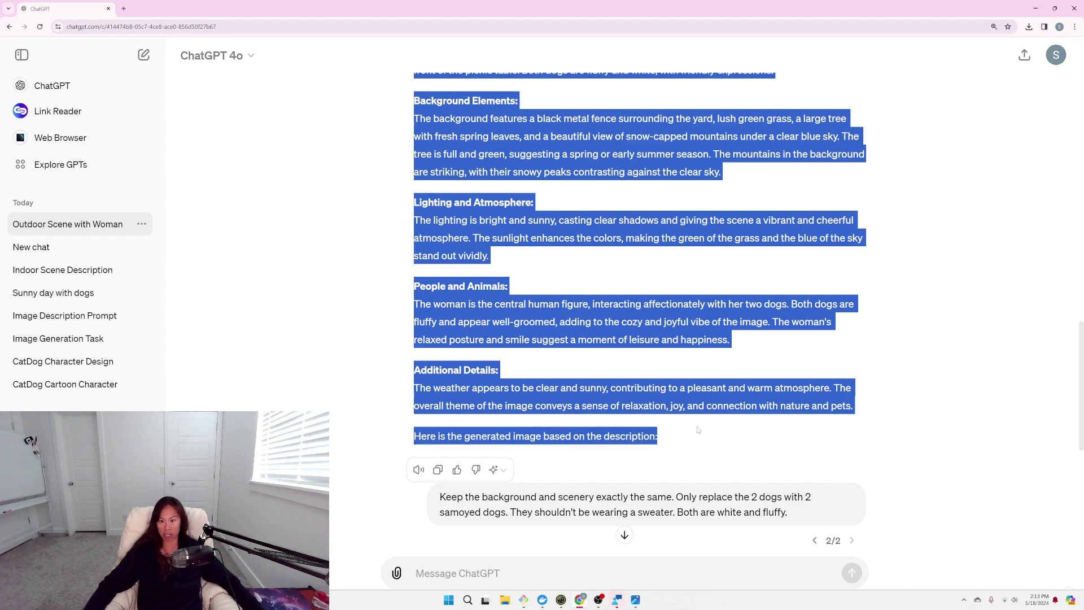
drag(698, 430, 895, 408)
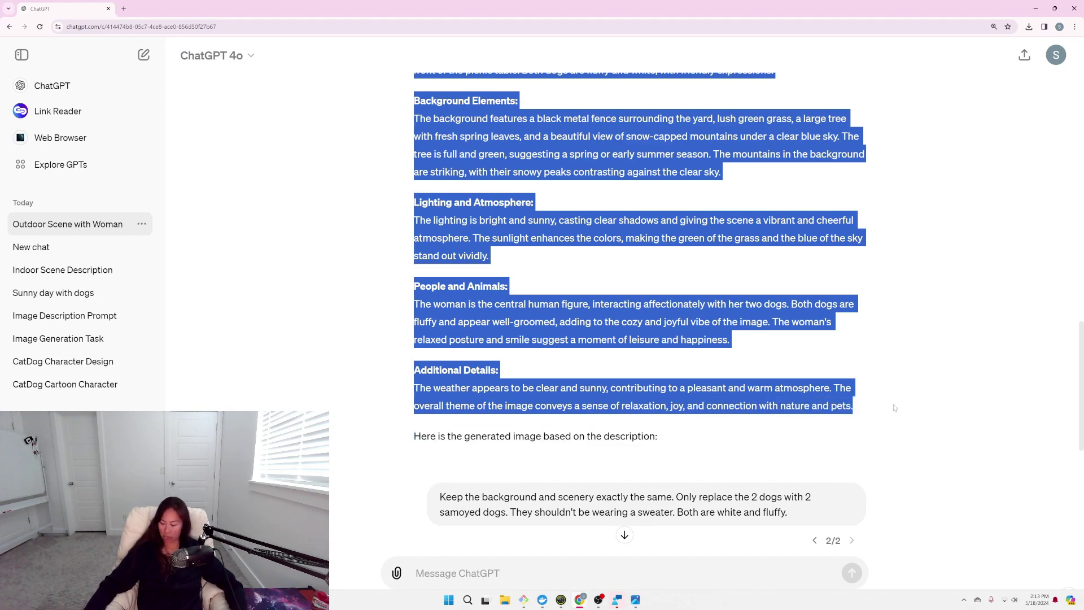
In a new chat, put an instruction to expand the description, focusing on the 2 dogs and clothing, above it.
click(143, 55)
key(ctrl+v)
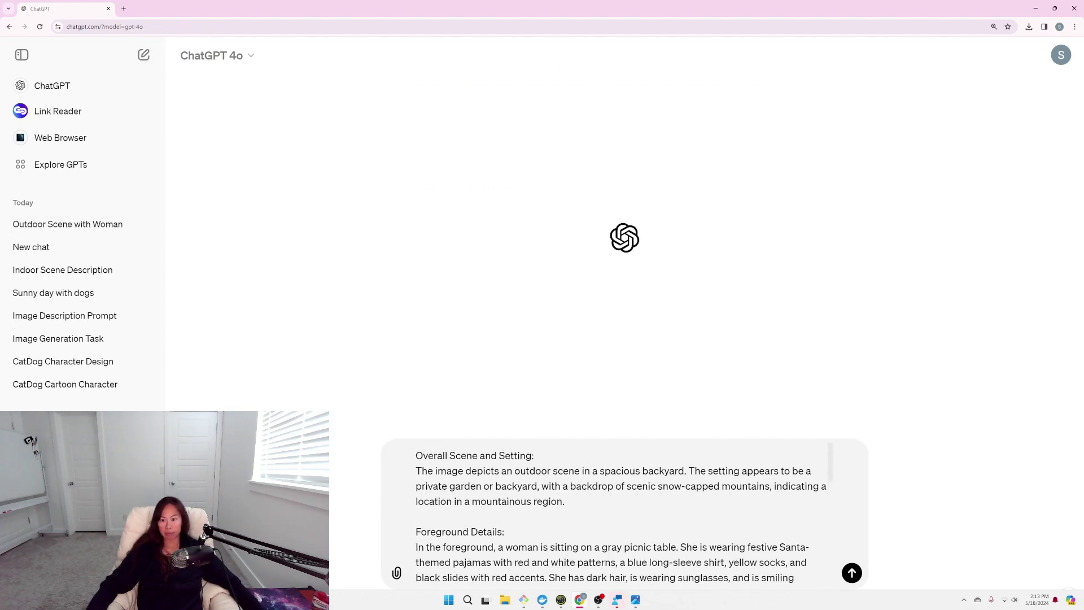
key(shift+Return)
key(shift+Return)
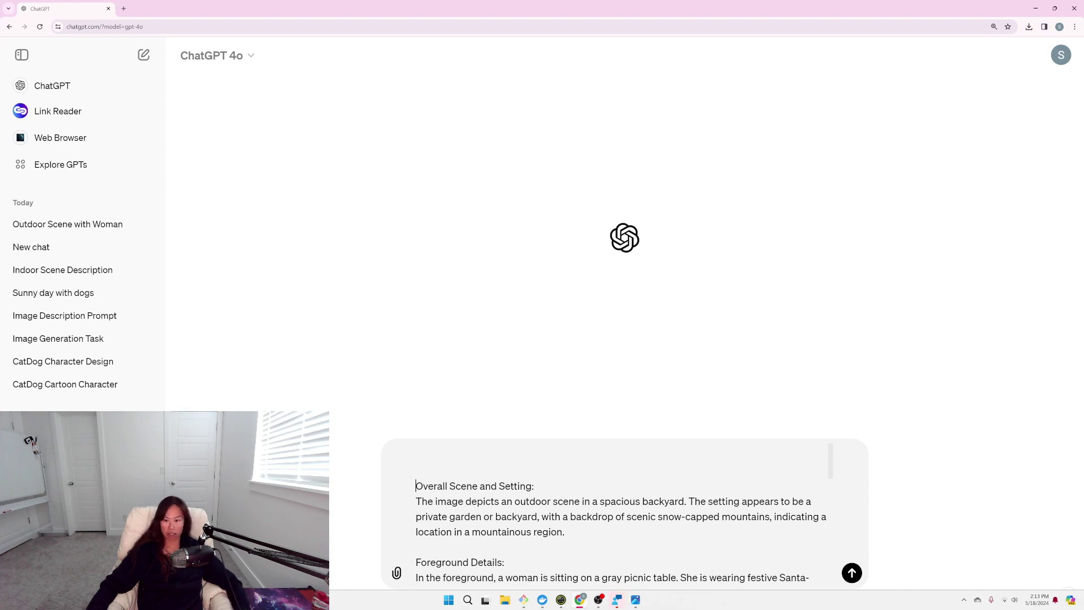
click(418, 456)
text(You will be given a photo)
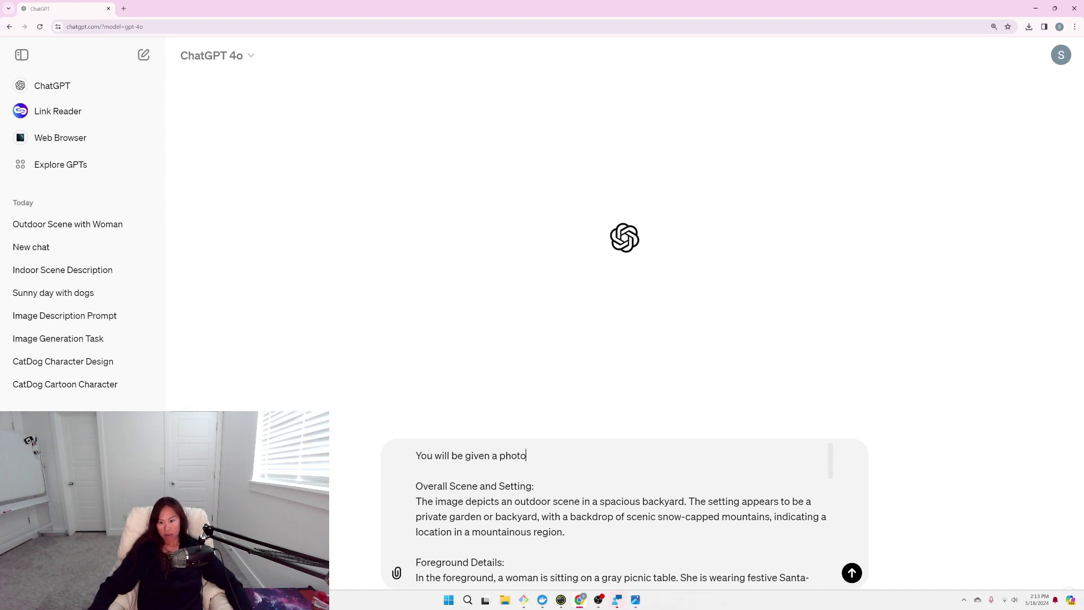
text( and a description )
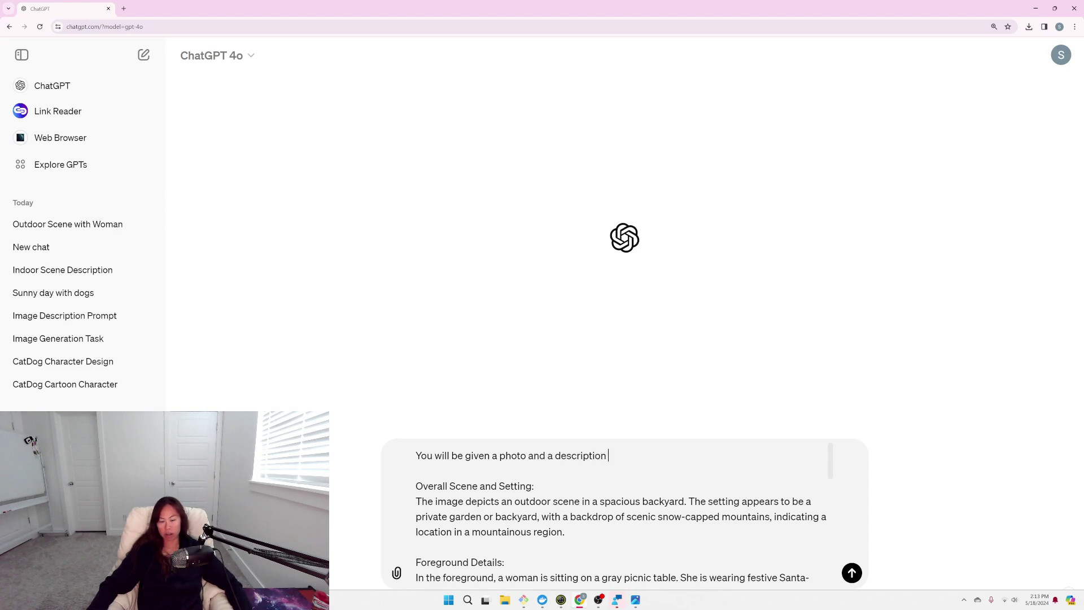
text(of the photo)
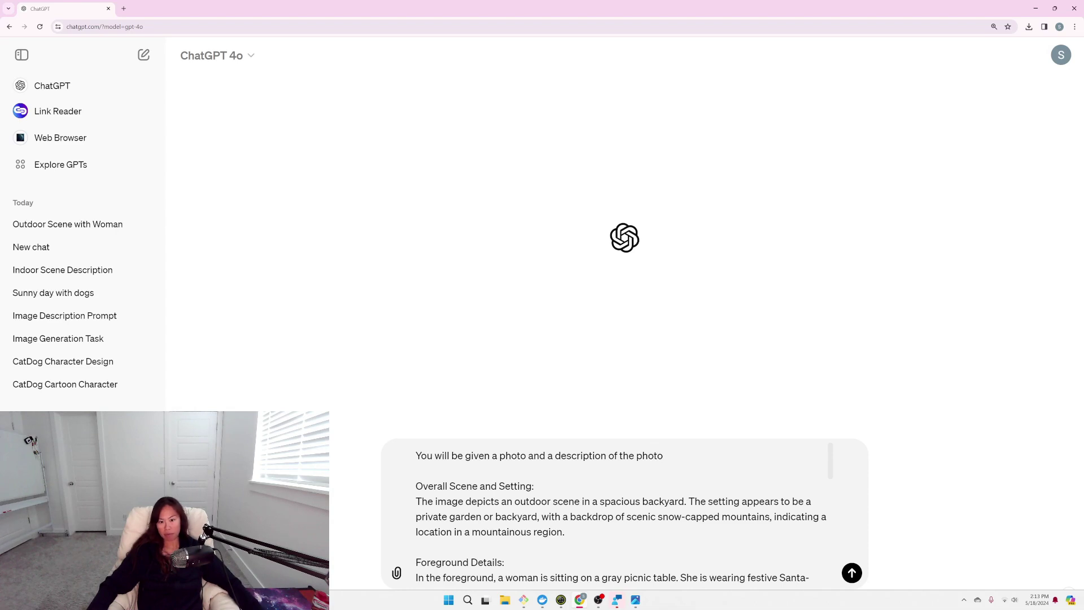
text(. You)
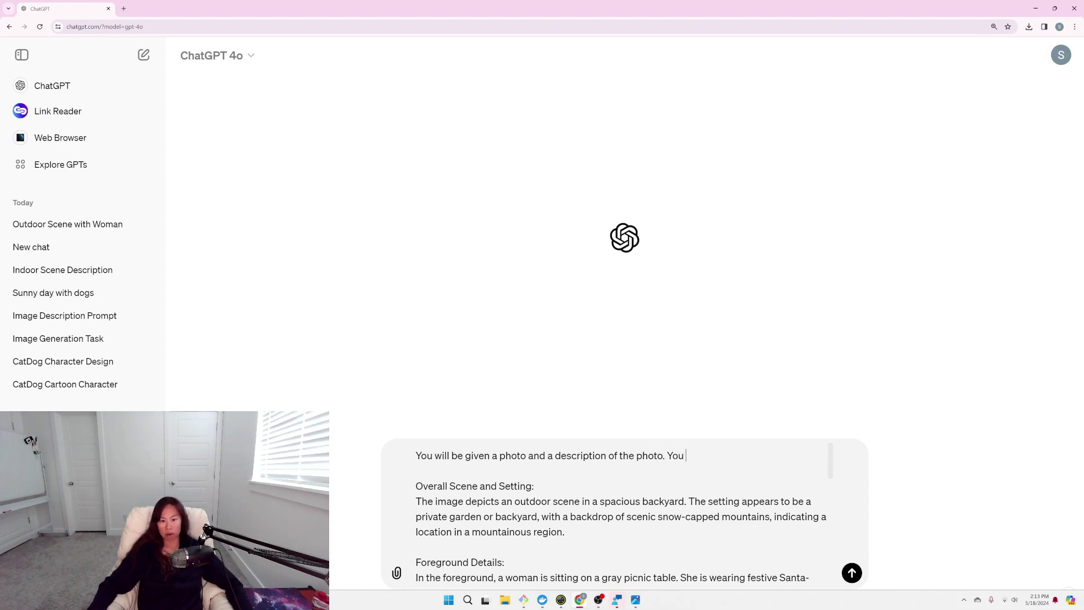
text(r task is to add more deta)
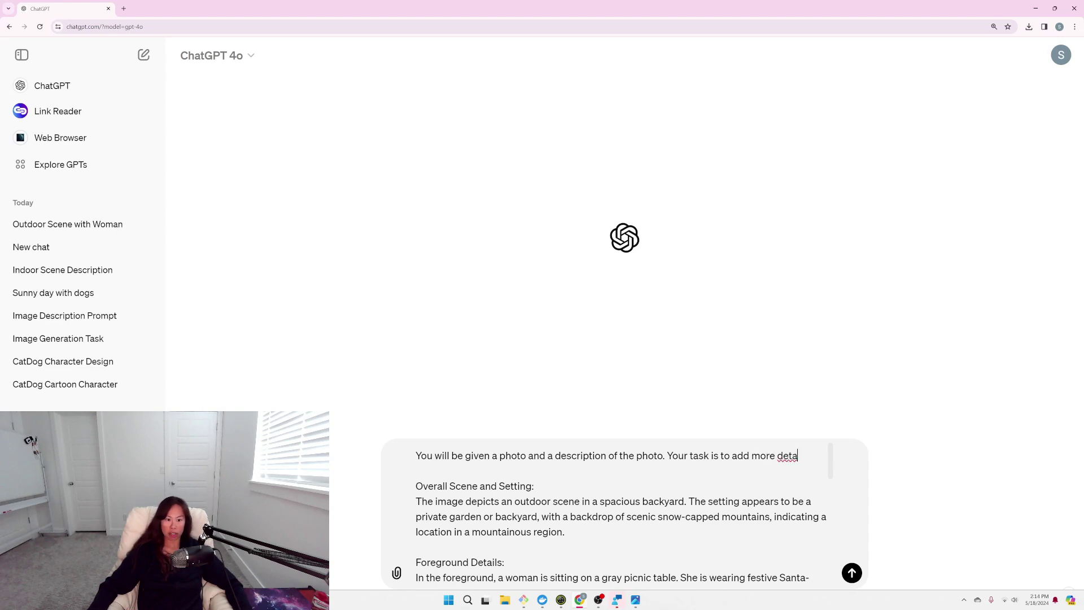
key(ctrl+shift+Left)
key(ctrl+shift+Left)
key(ctrl+shift+Left)
text(expand on the description with more detail)
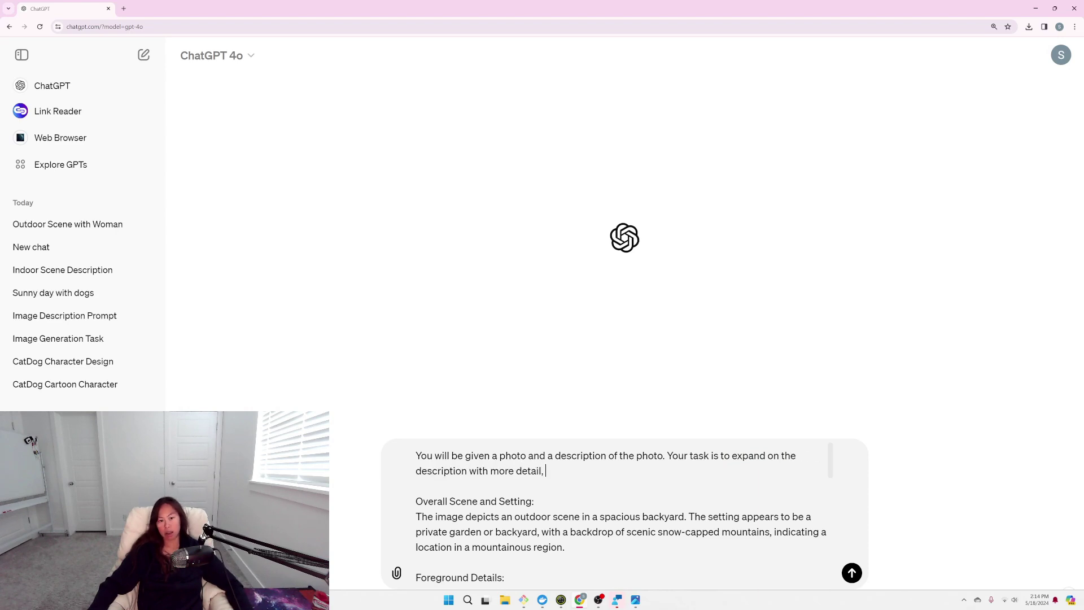
text(, focusing)
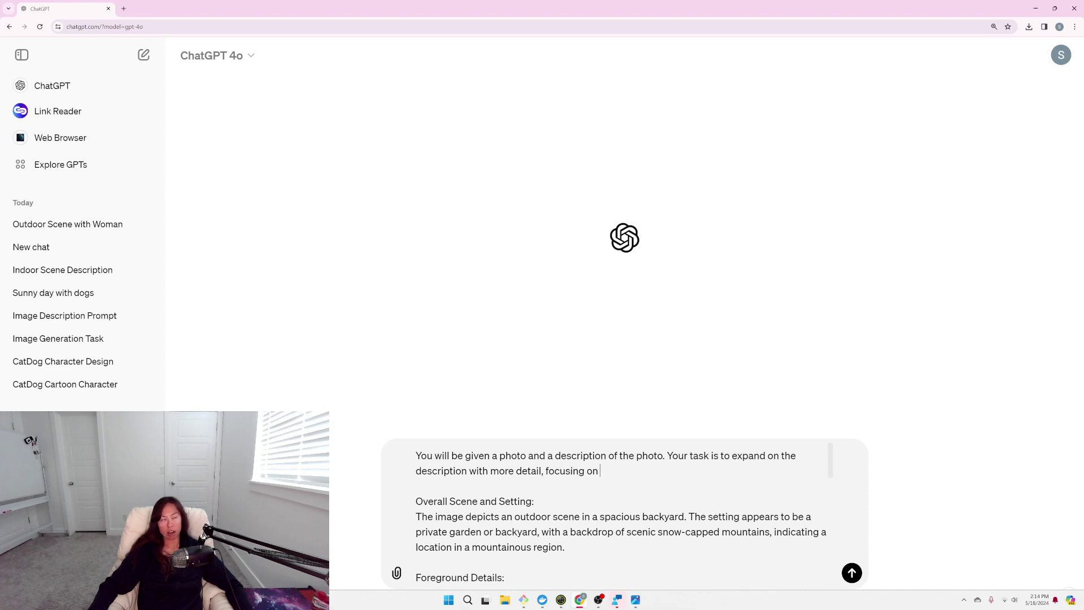
text( on )
text(the 2 do)
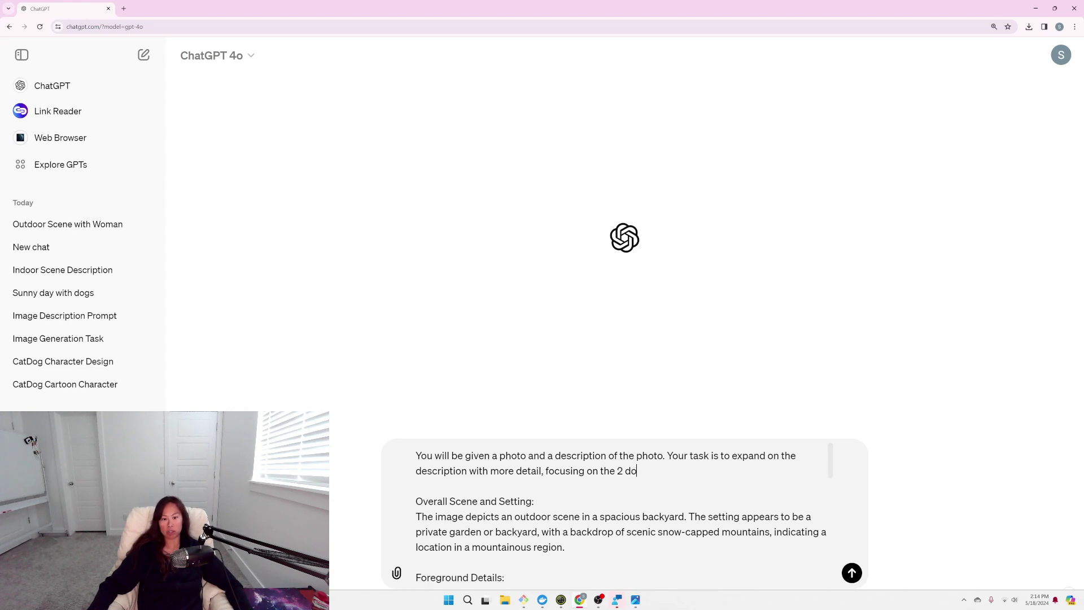
text(gs in the photo)
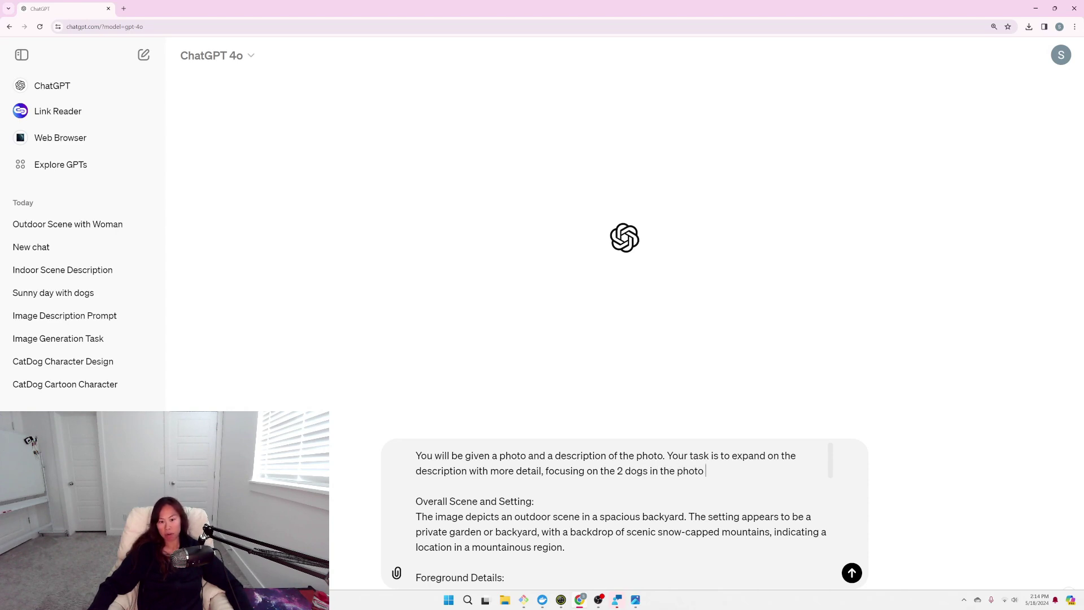
text( and)
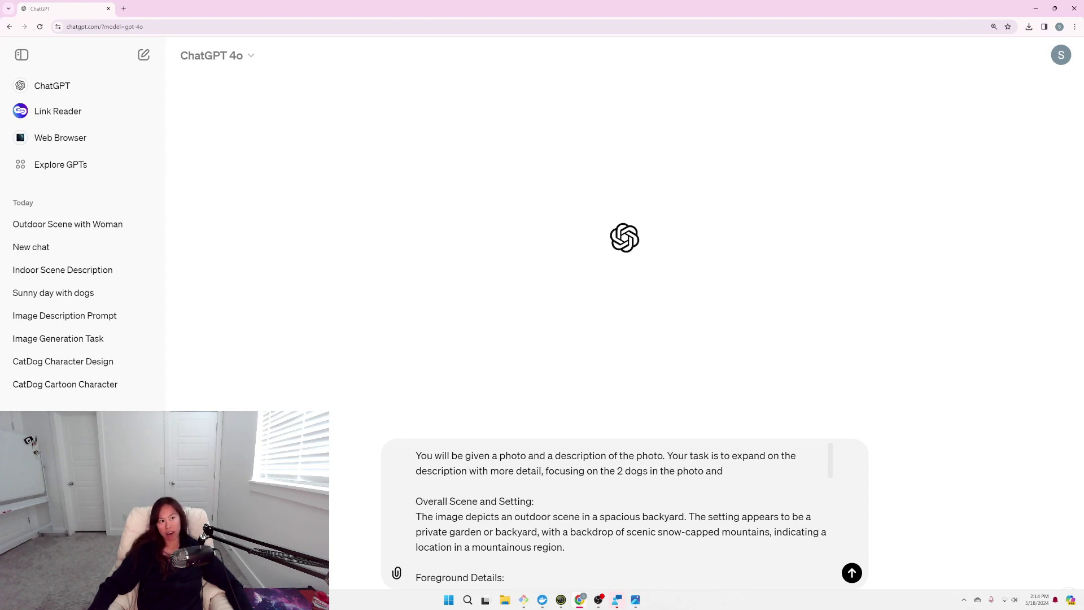
text( what the subject is wearing )
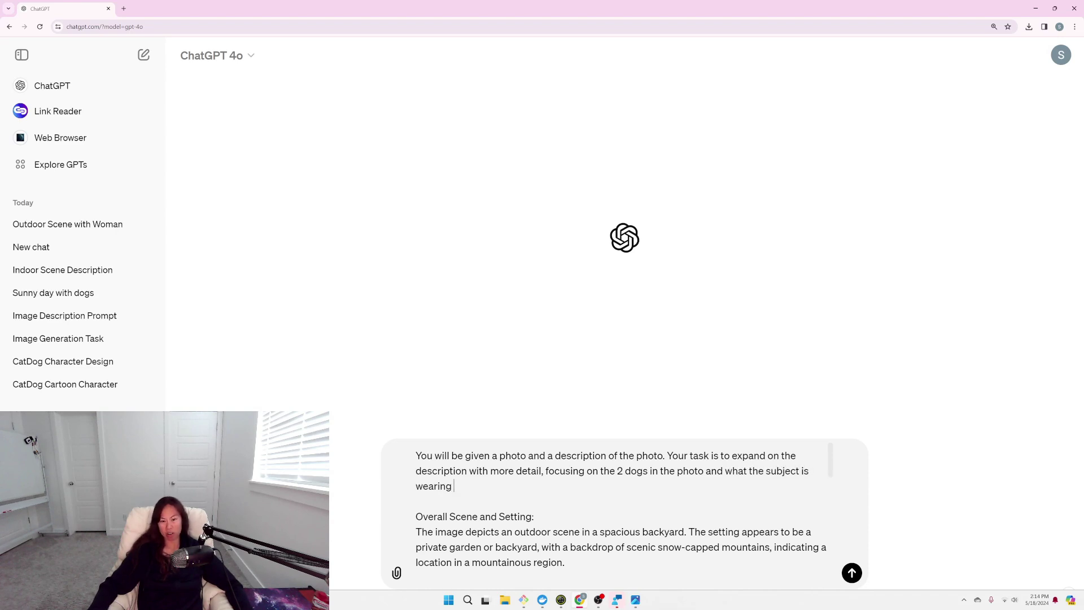
text(in the photo.)
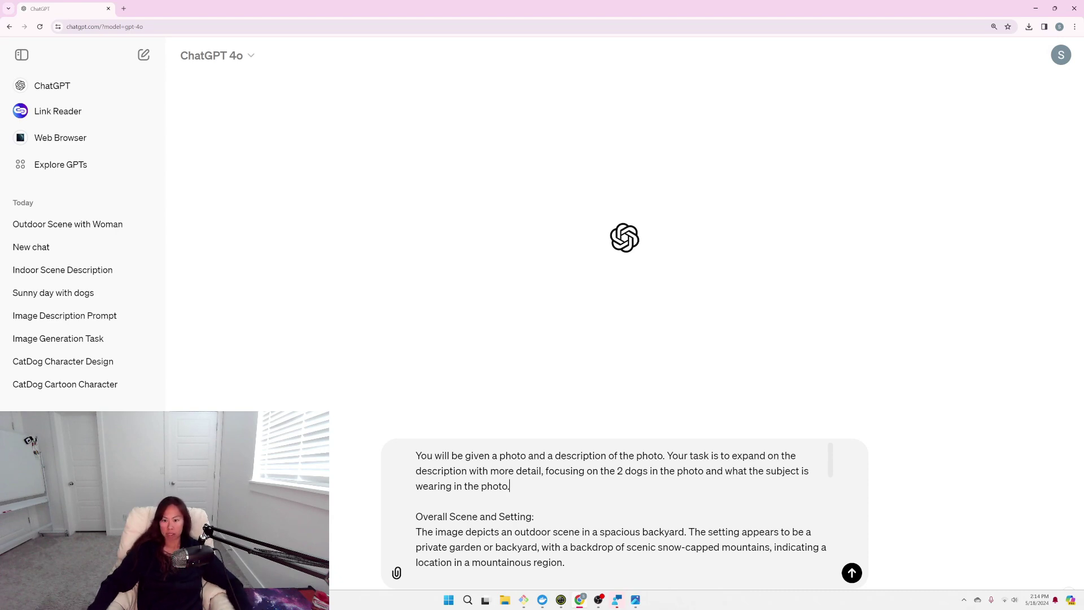
key(Return)
key(Return)
text(Descriptio)
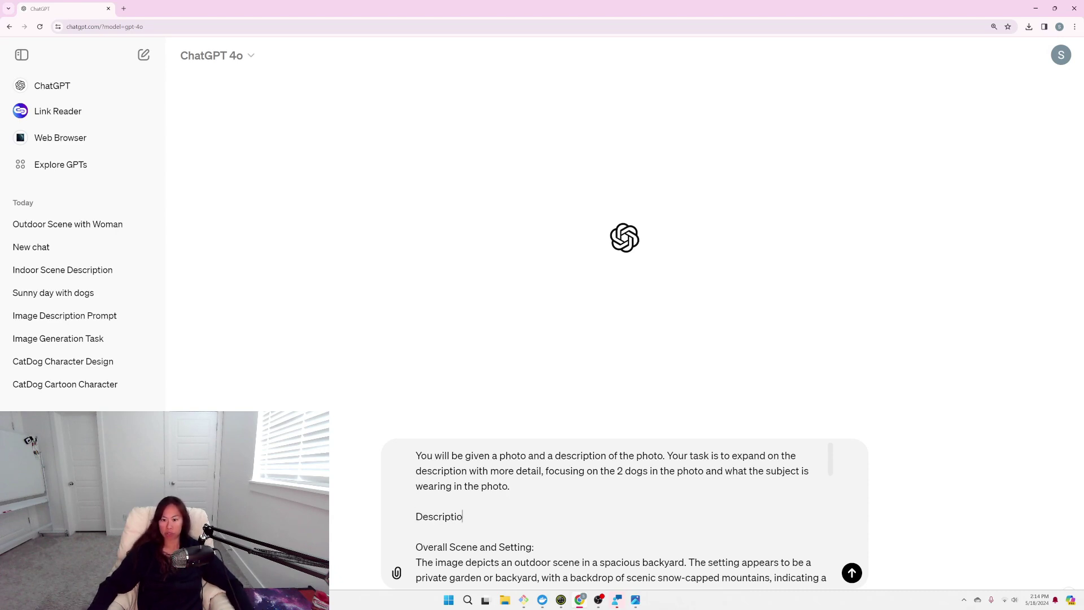
text(n starts here:)
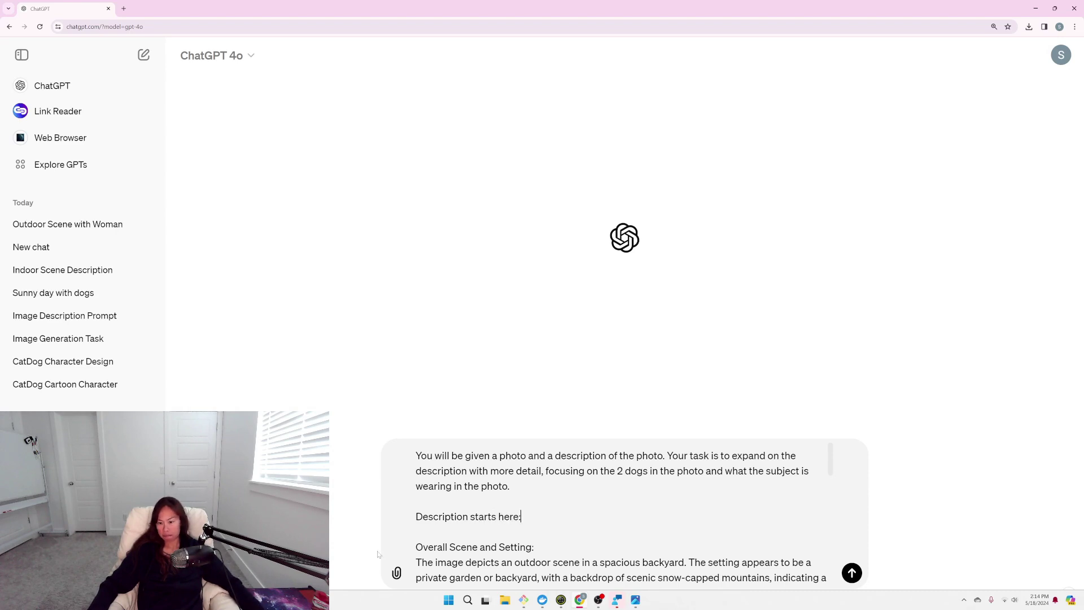
Attach the doggo photo and send it with the expansion prompt.
click(396, 573)
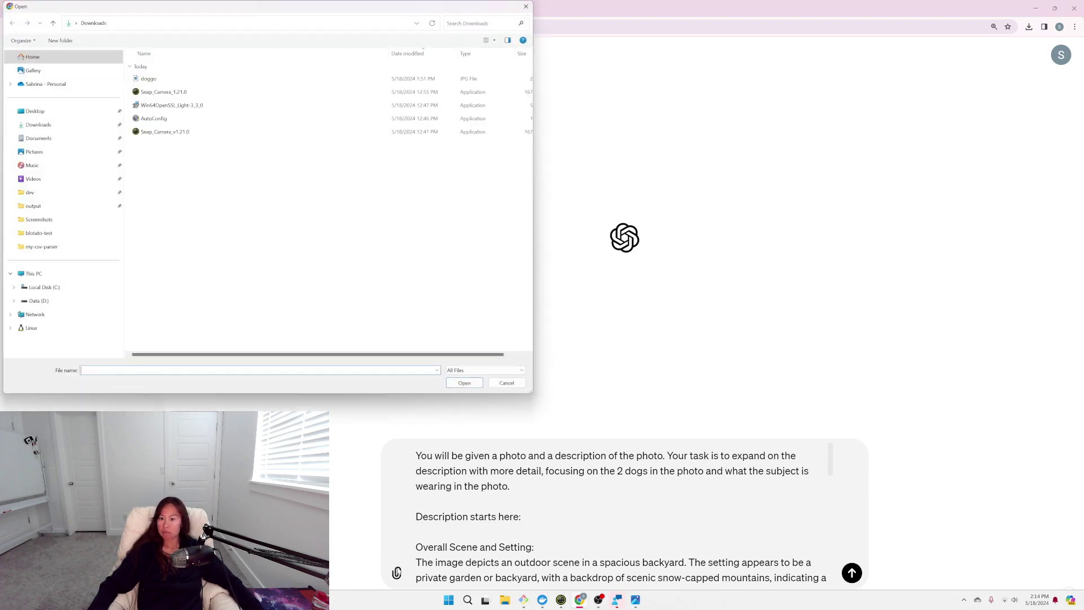
double_click(169, 82)
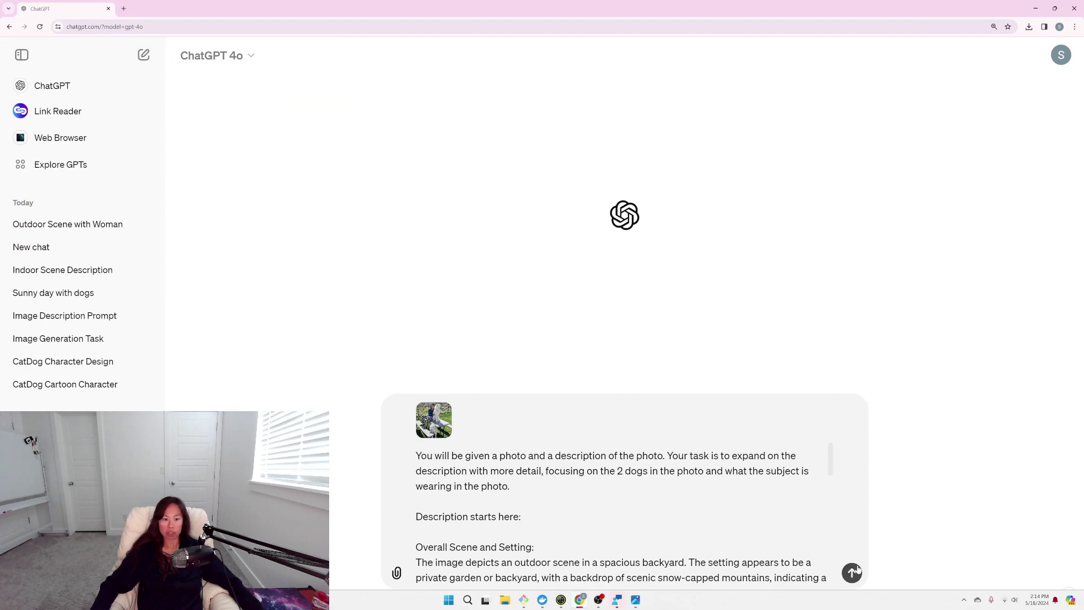
click(853, 572)
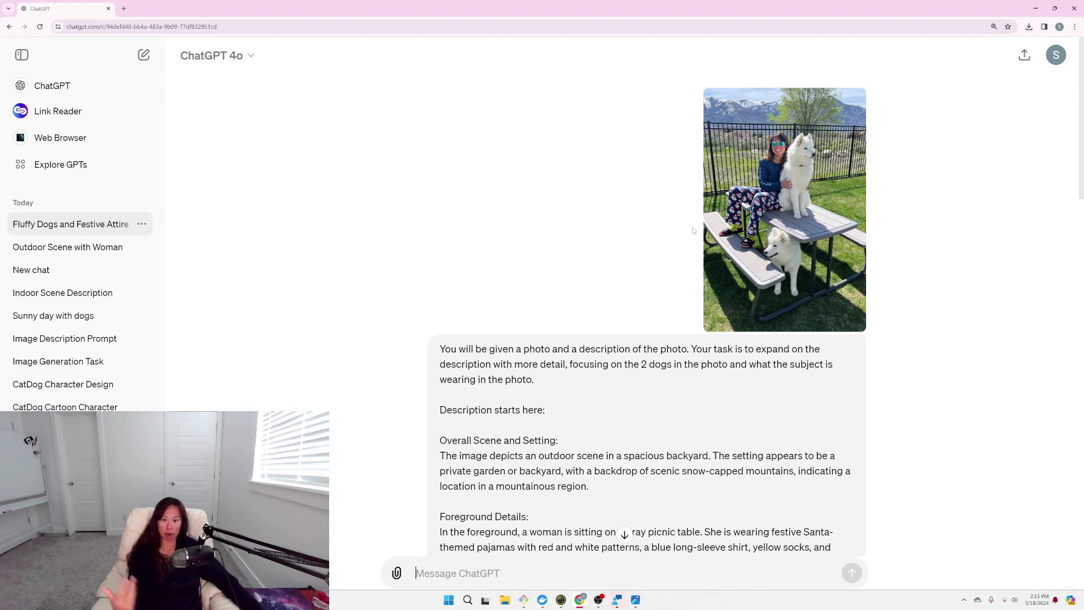
Read through the expanded description of the dogs and the subject's attire.
scroll(608, 242, down, 15)
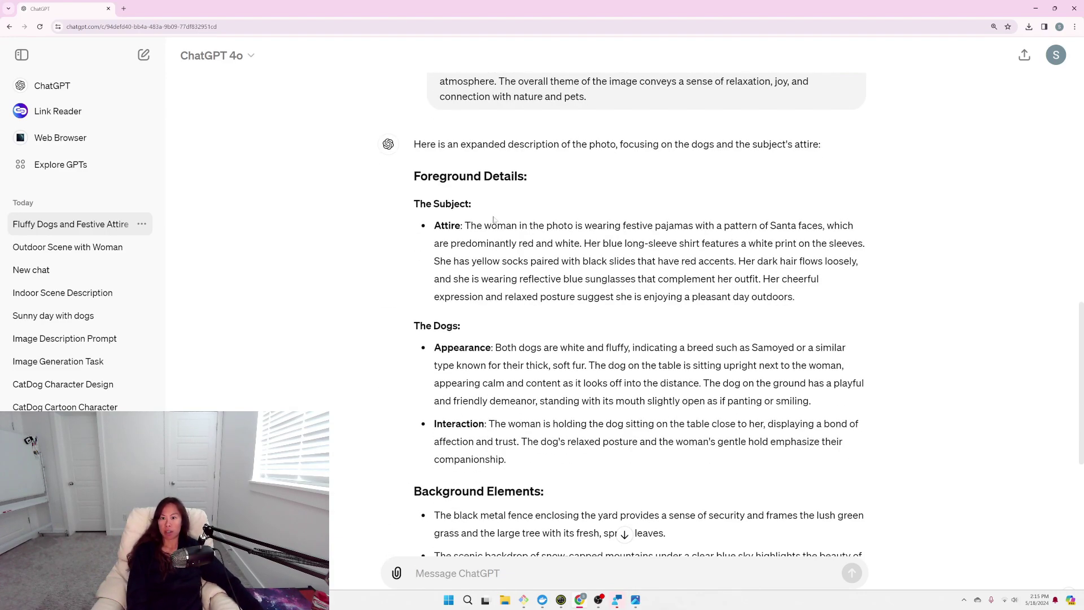
scroll(469, 152, down, 3)
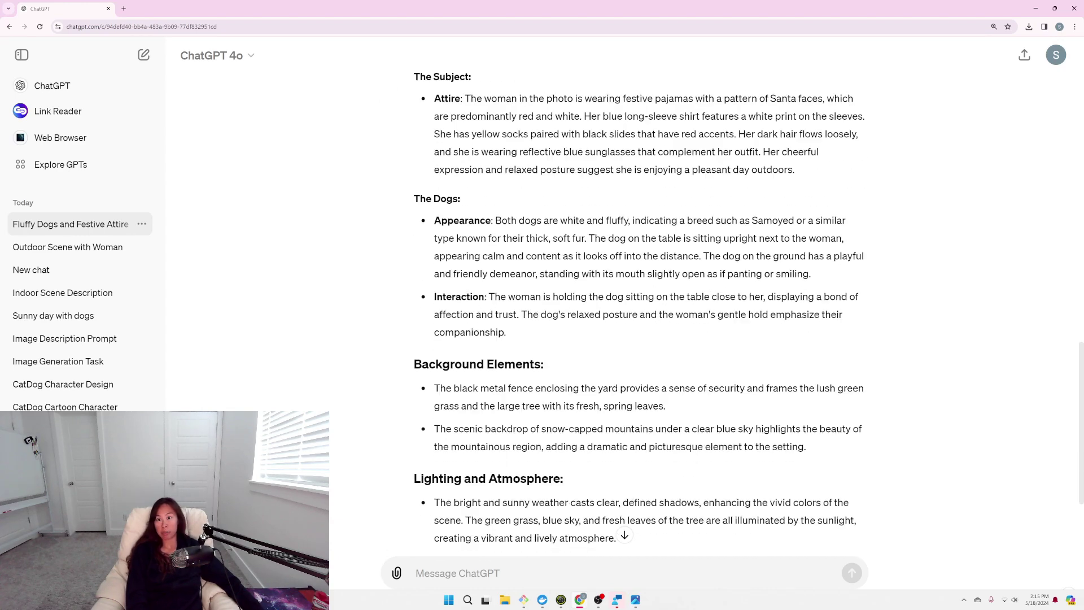
scroll(640, 315, up, 2)
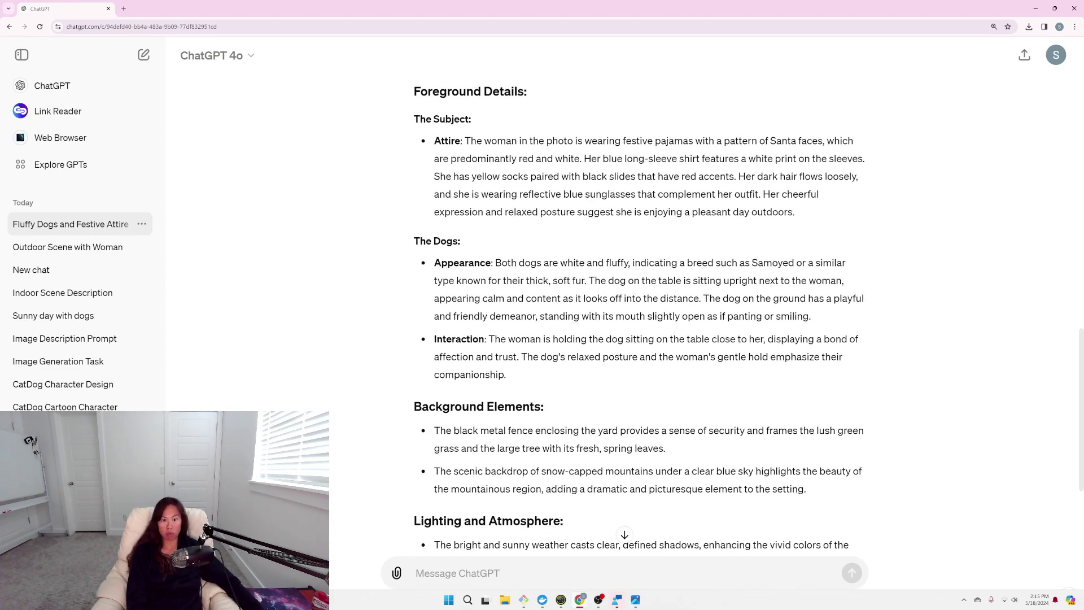
drag(499, 254, 696, 316)
click(696, 316)
scroll(799, 273, down, 4)
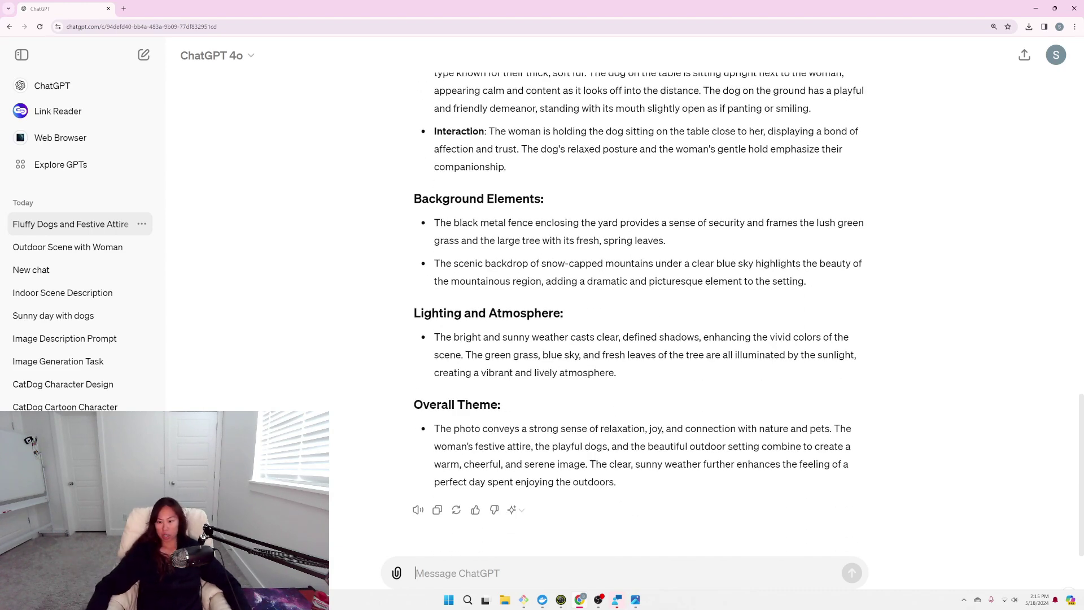
Send the request 'Generate an image based on this expanded description.'.
text(Generate an image ba)
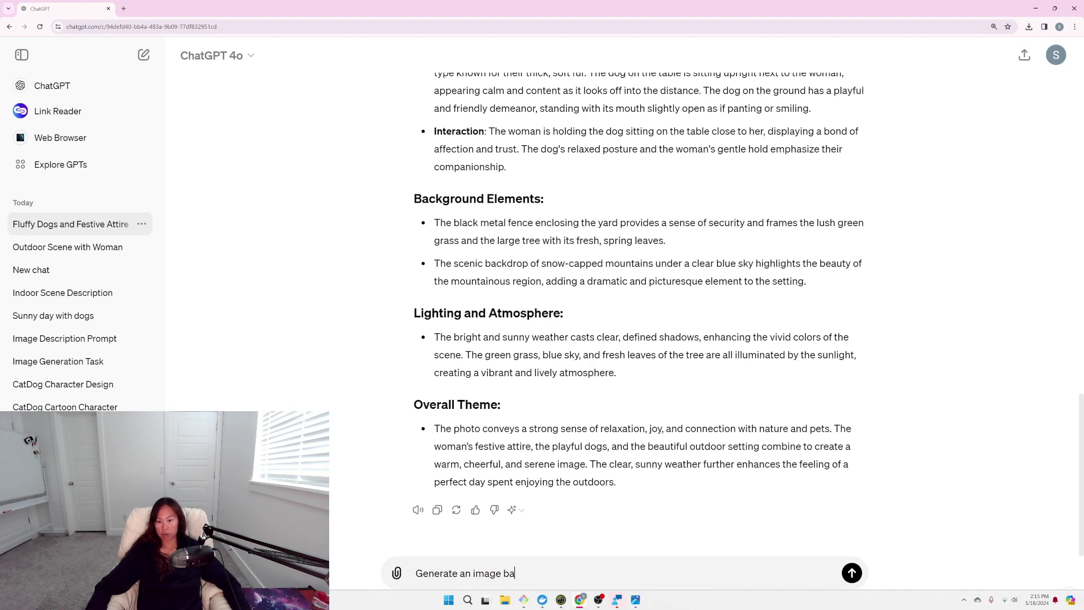
text(sed on the expanded description)
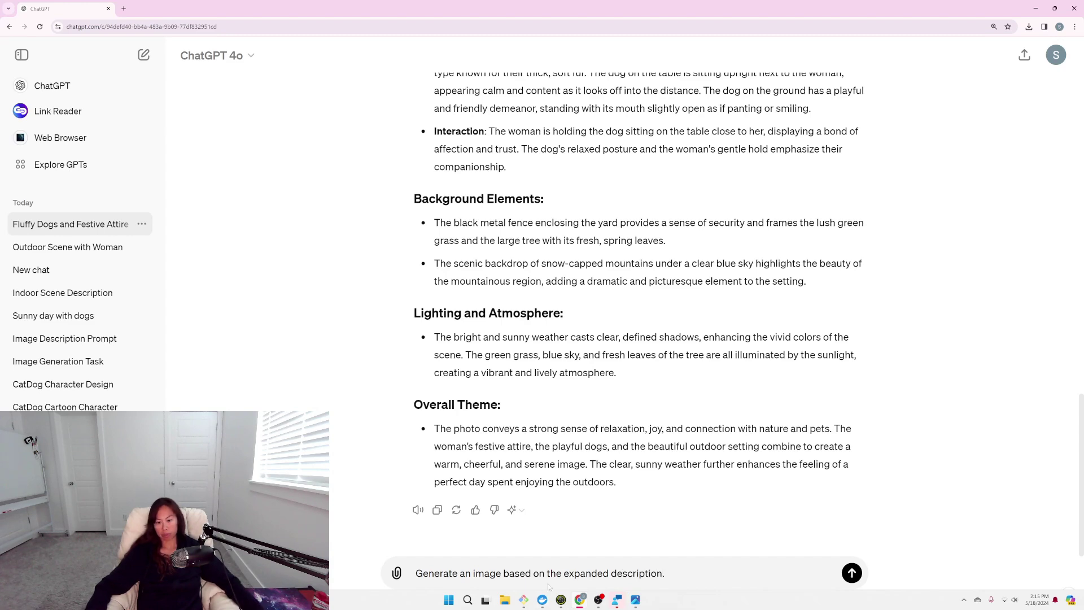
text(.)
click(557, 573)
key(BackSpace)
text(is)
key(Return)
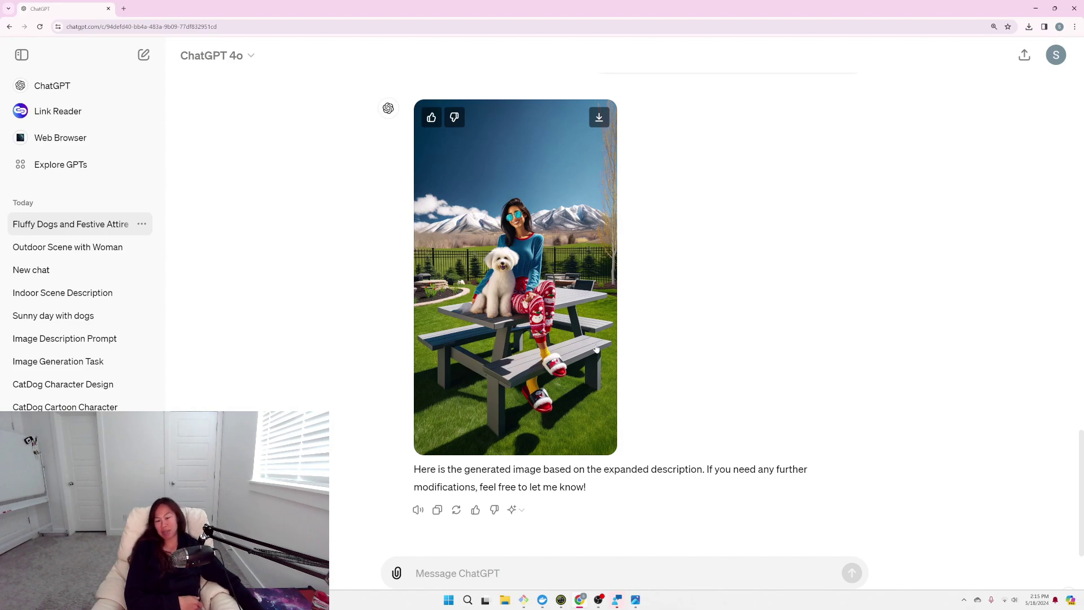
Compare the Overall Theme description with the woman-and-white-dog image, then regenerate that image reply.
scroll(676, 318, up, 6)
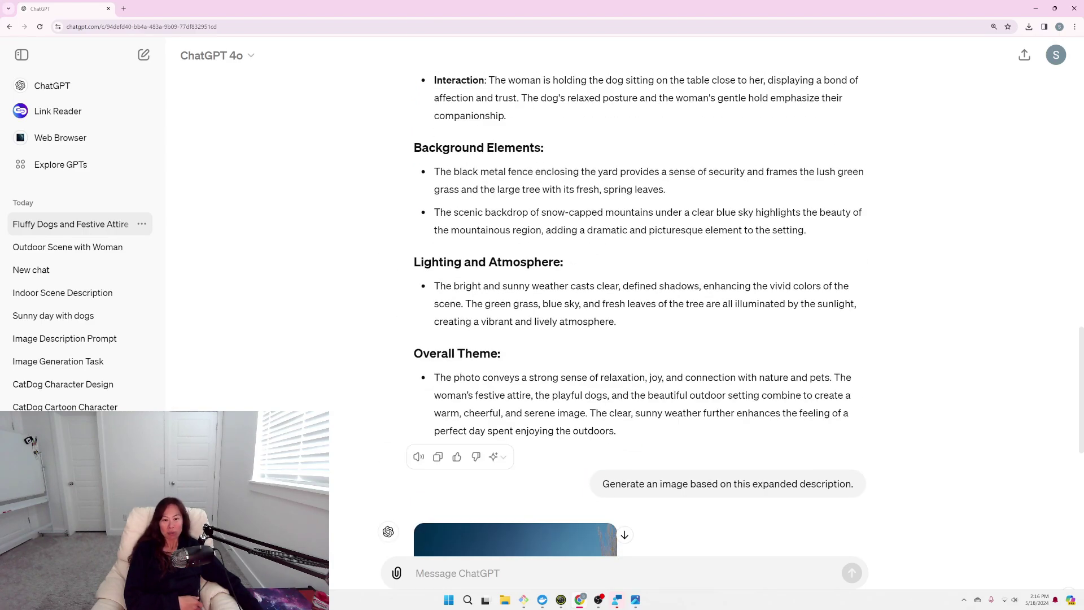
triple_click(664, 389)
scroll(662, 388, up, 5)
scroll(662, 389, up, 2)
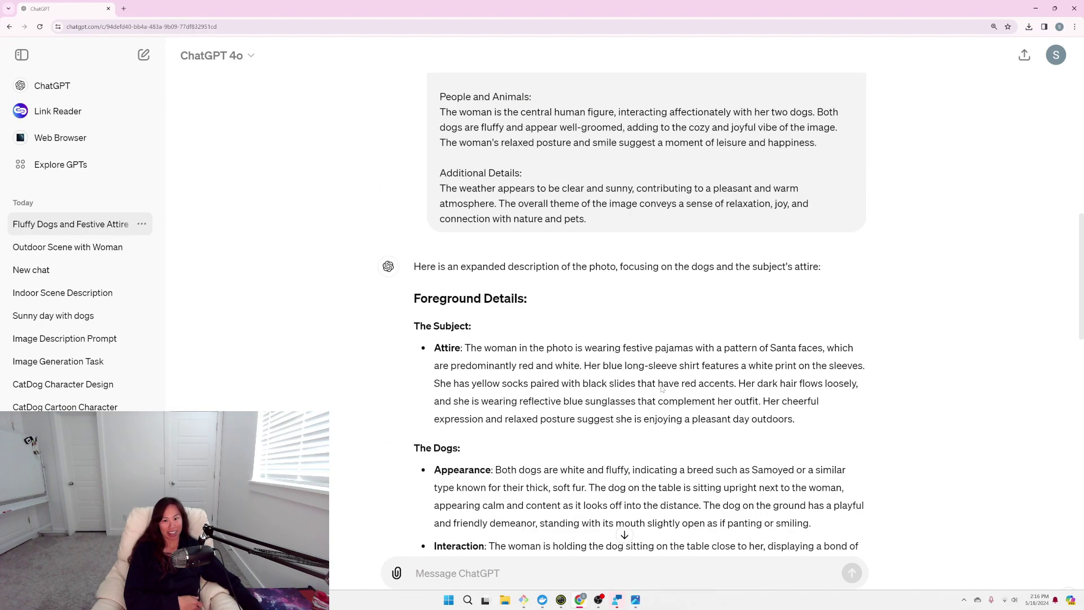
scroll(667, 398, up, 3)
scroll(666, 398, down, 15)
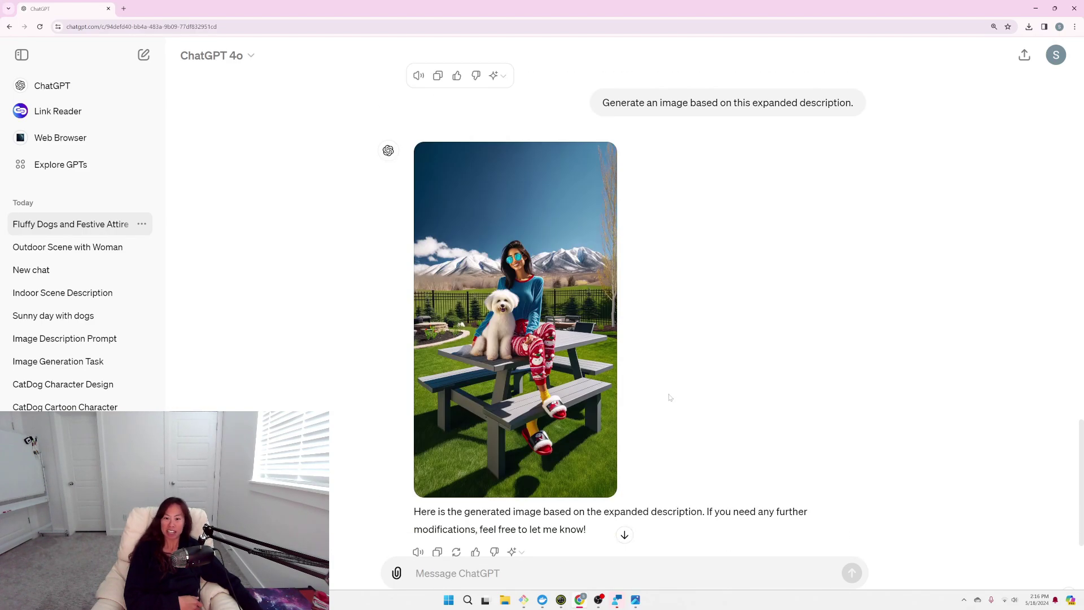
click(625, 535)
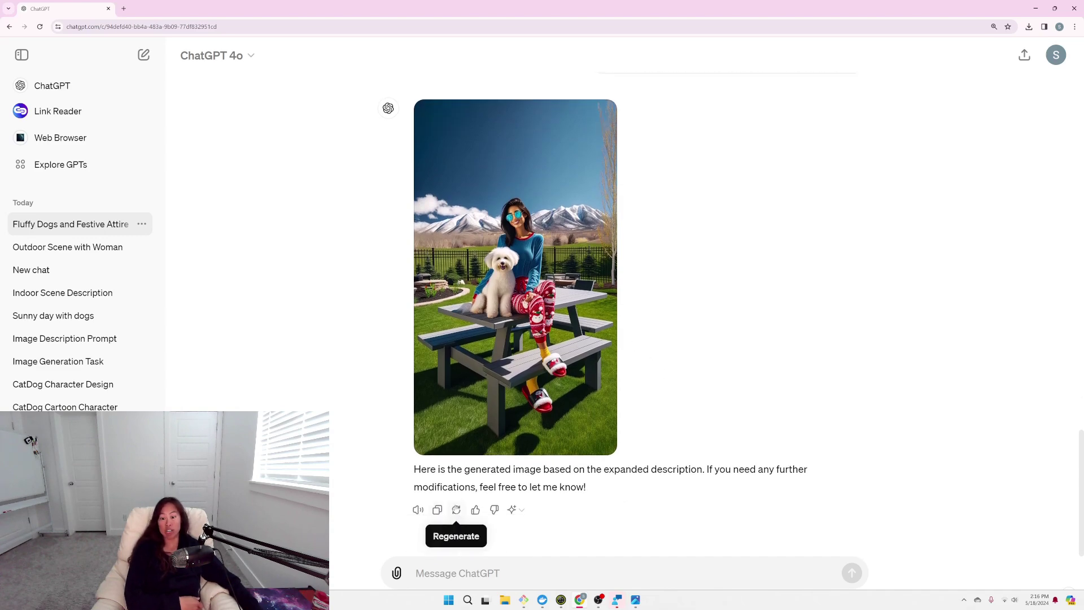
click(456, 510)
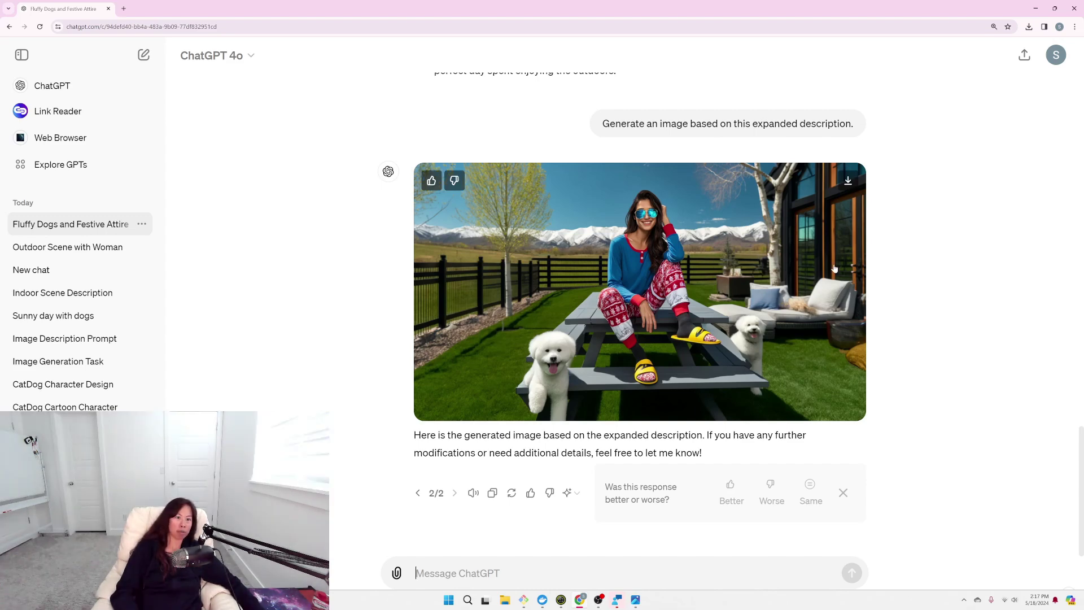
scroll(591, 326, up, 1)
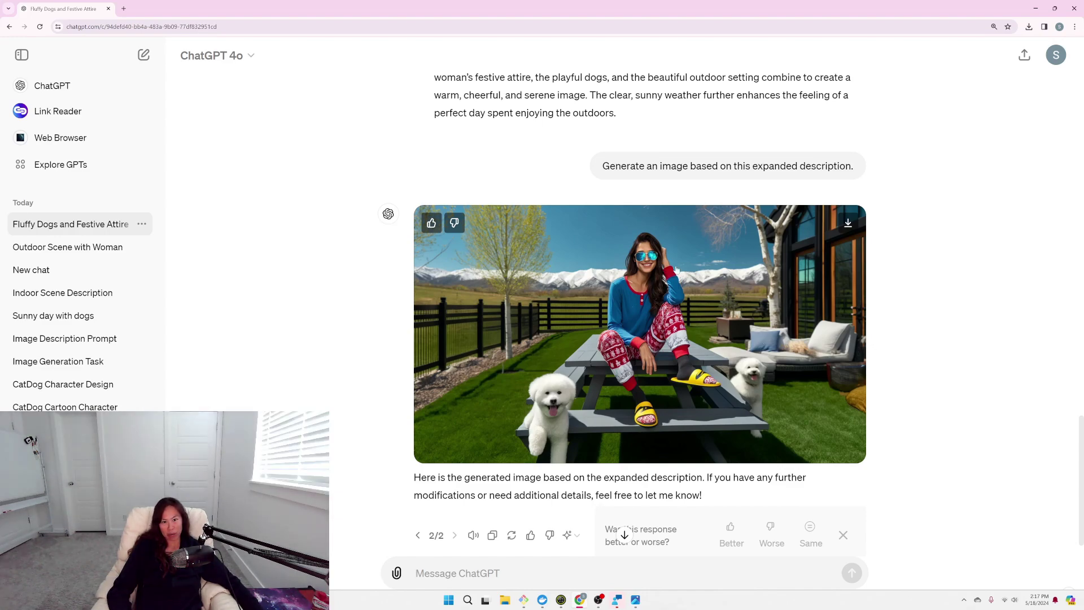
scroll(676, 270, up, 4)
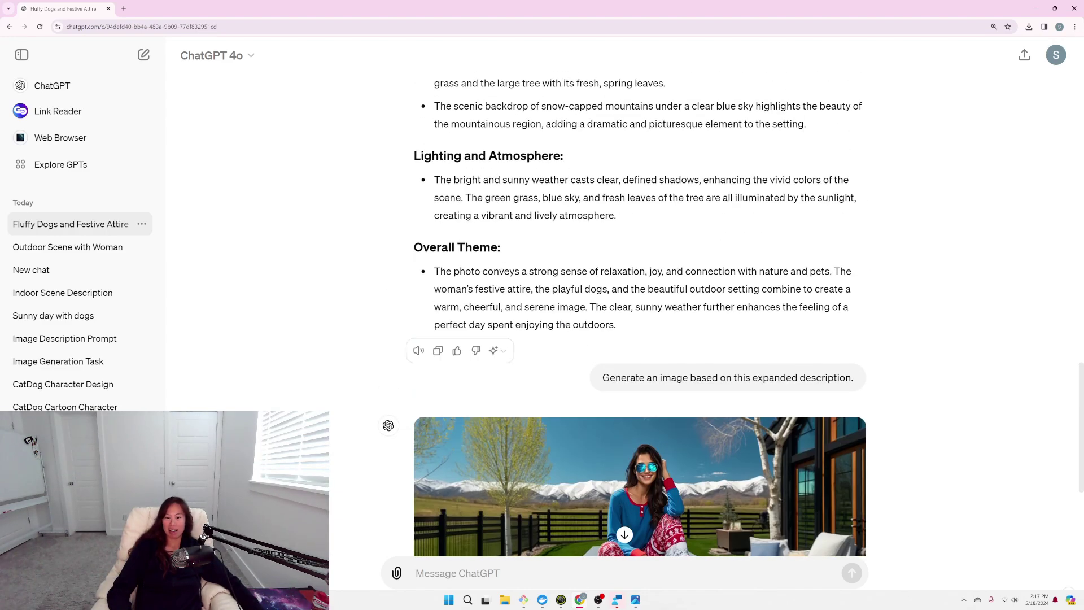
scroll(625, 314, up, 10)
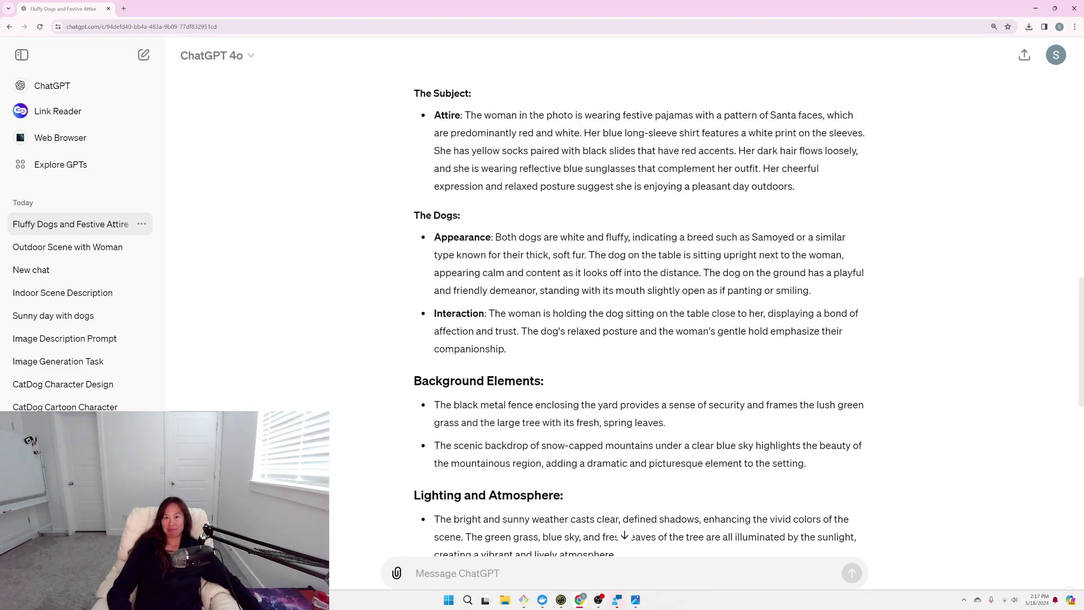
scroll(647, 282, up, 5)
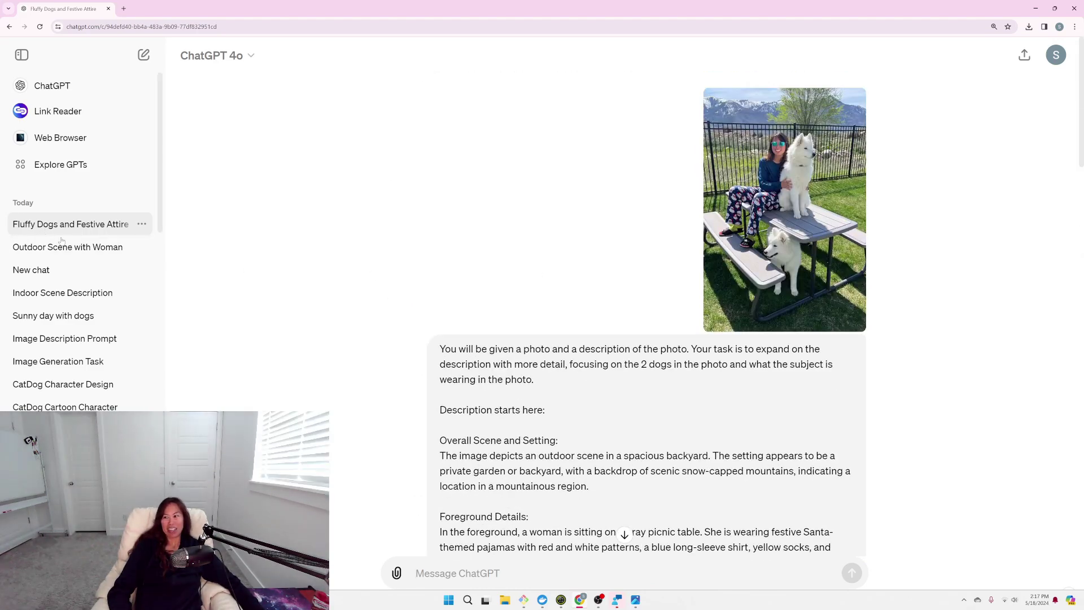
Browse the Samoyed results in 'Outdoor Scene with Woman', then switch to 'Indoor Scene Description'.
click(71, 248)
scroll(552, 277, up, 15)
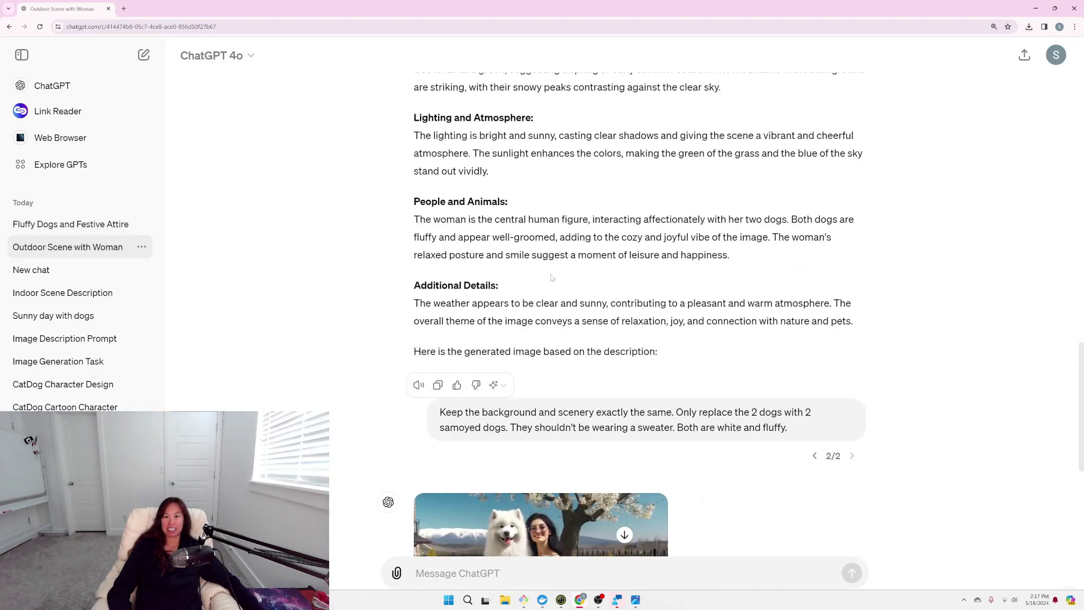
scroll(552, 276, up, 5)
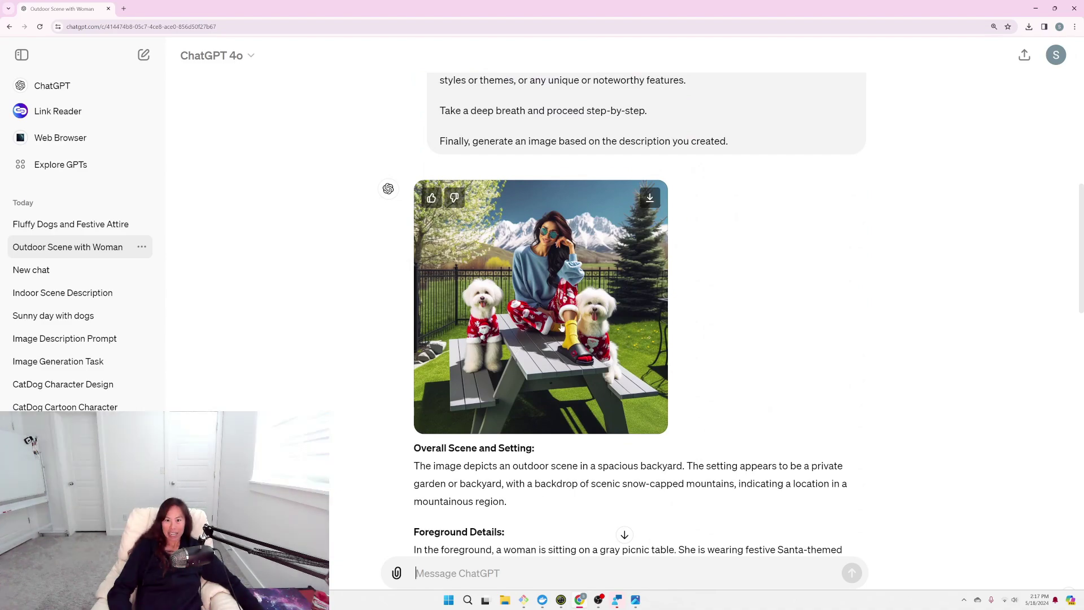
scroll(358, 334, down, 7)
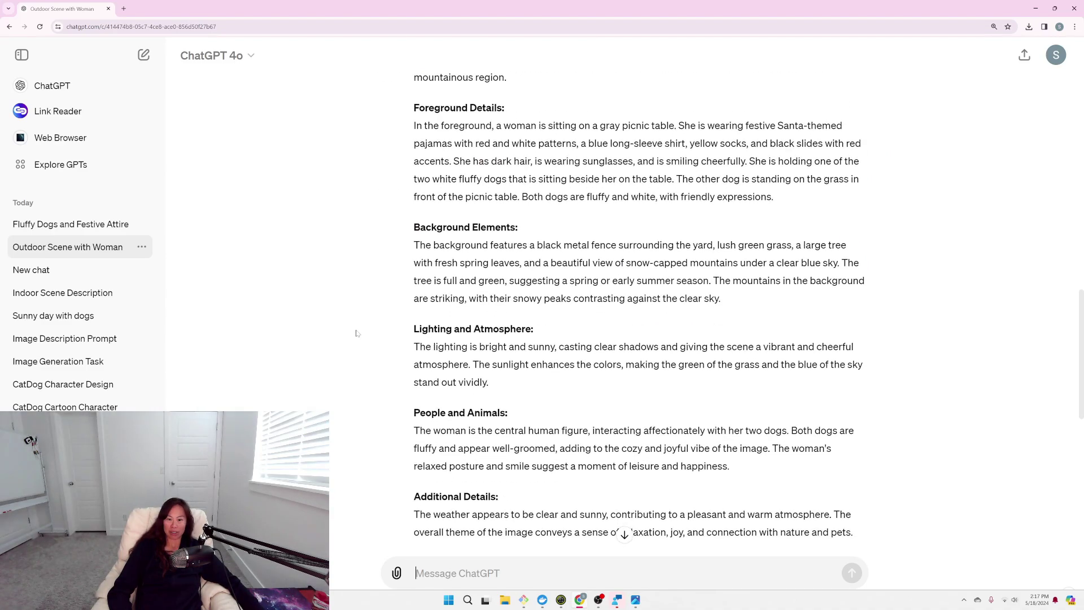
scroll(357, 334, down, 8)
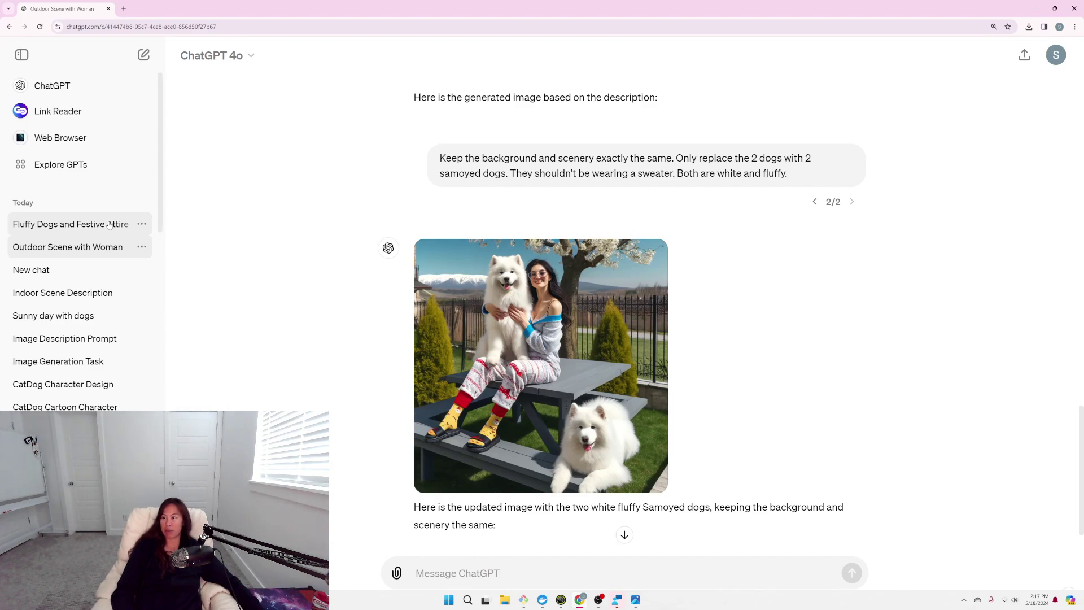
click(73, 292)
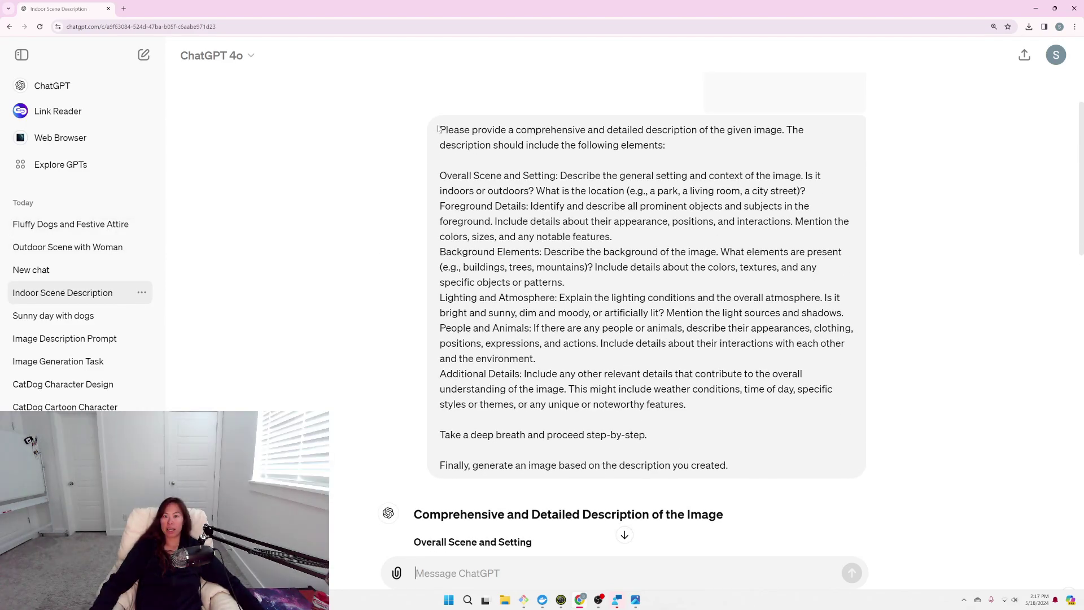
Select and copy the full six-part image-description prompt in the Indoor Scene Description chat.
drag(438, 129, 780, 469)
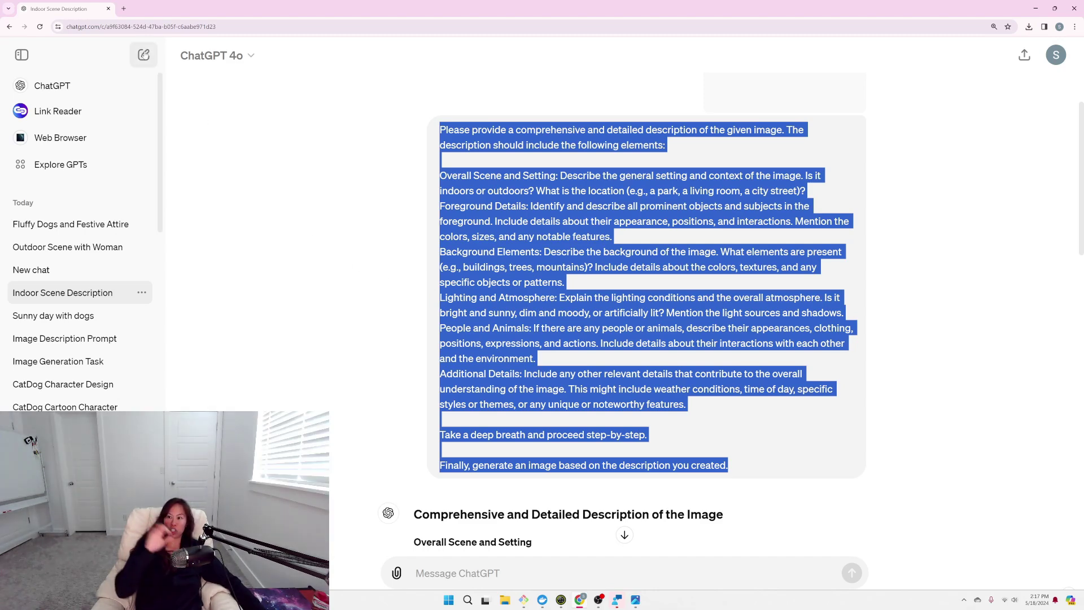
In a new chat, paste the prompt after a 'break down the image into a grid of 9' instruction, changing 'the given image' to 'it'.
click(144, 55)
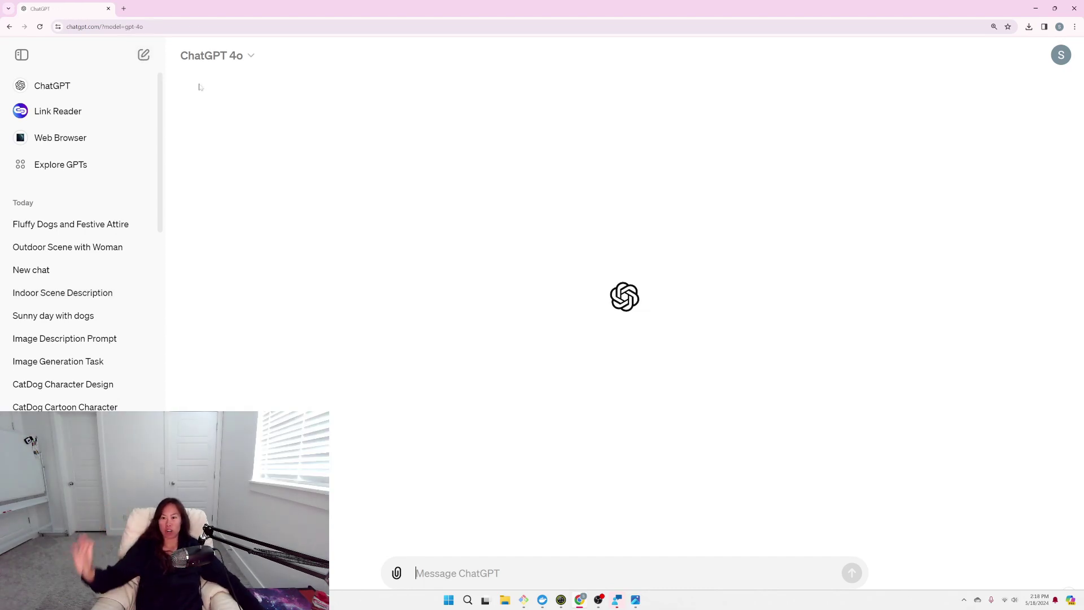
key(ctrl+v)
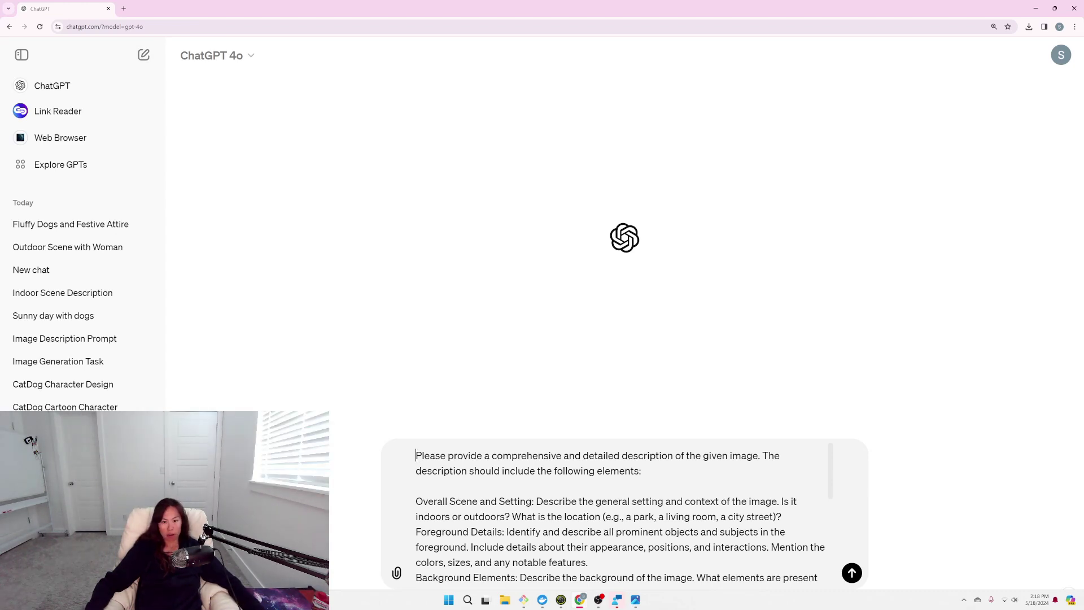
text(You will be)
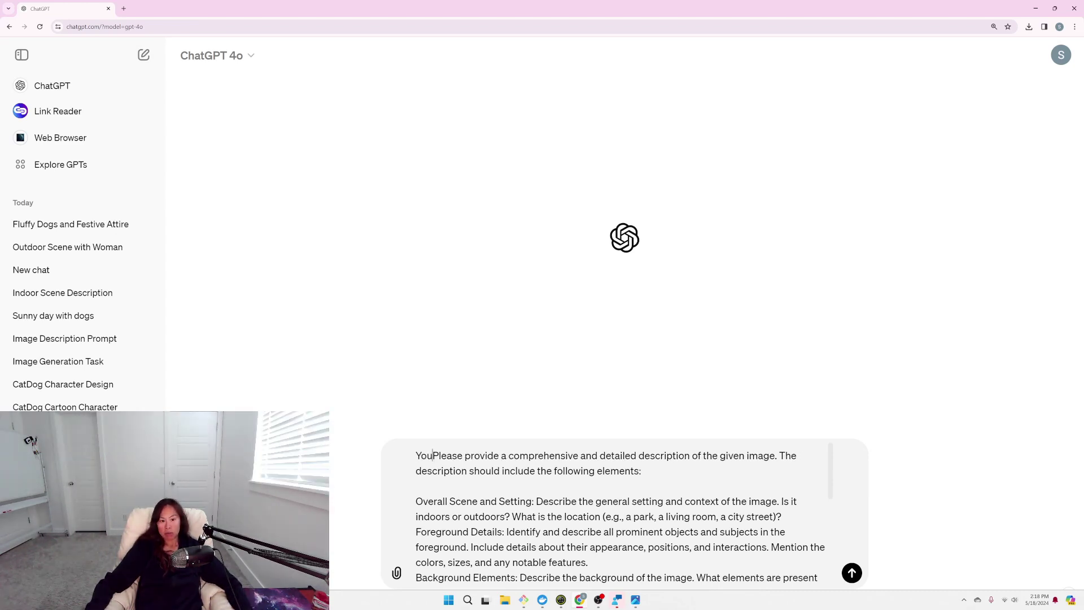
text( provided an image)
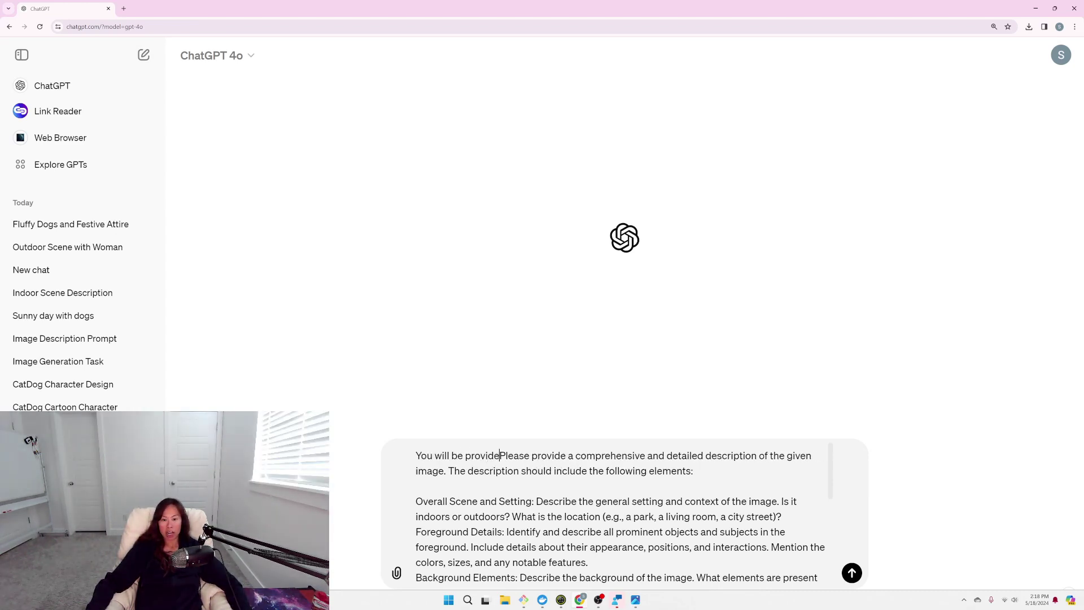
text(. Your task is )
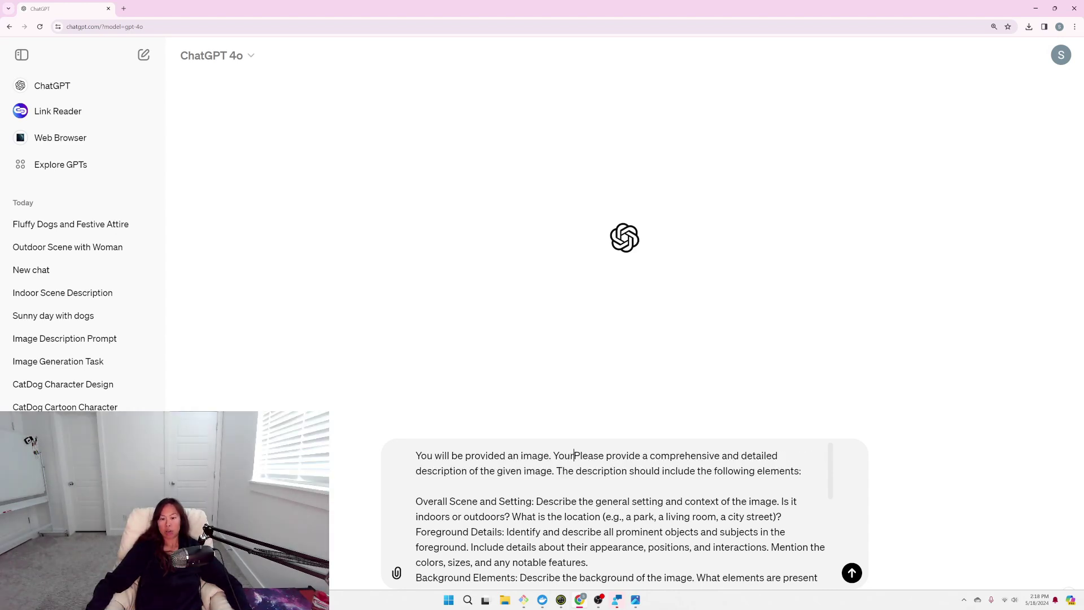
text(to break )
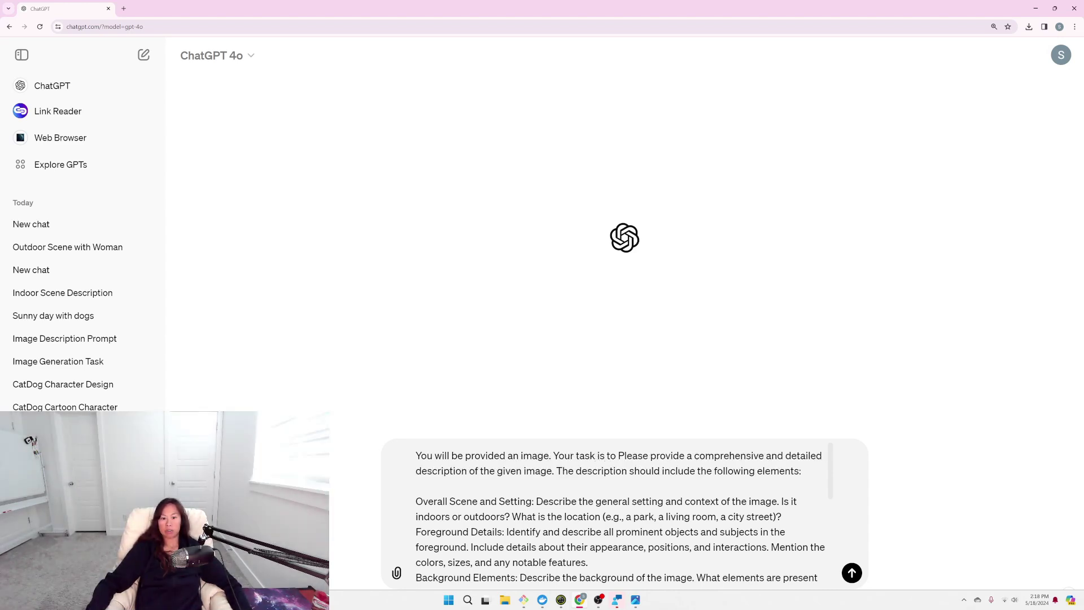
text(down the image int)
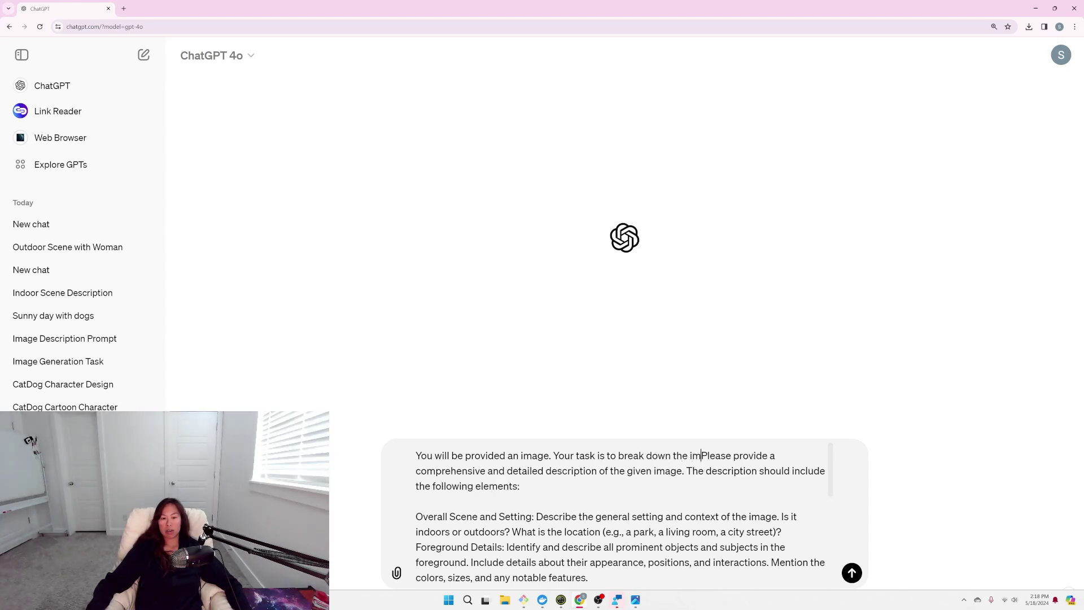
text(o a grid of 9)
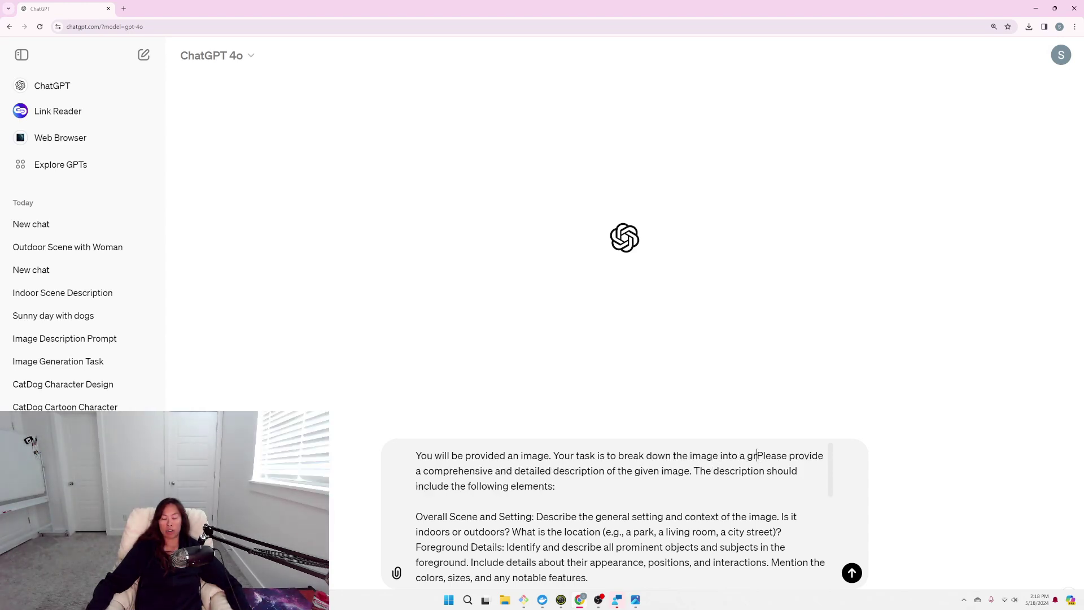
text( equally sized sep)
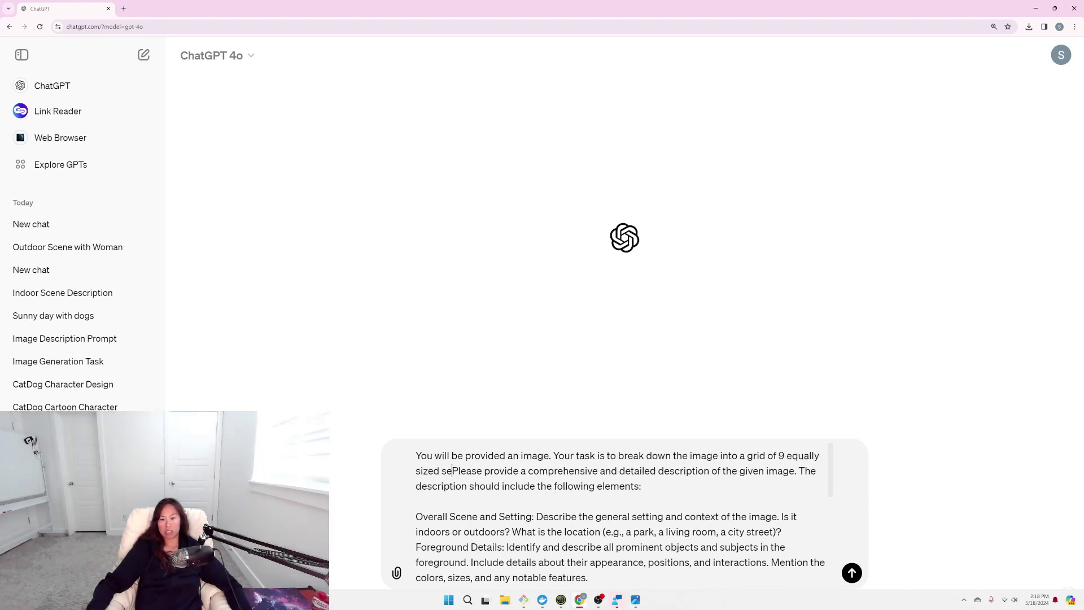
text(arate images. )
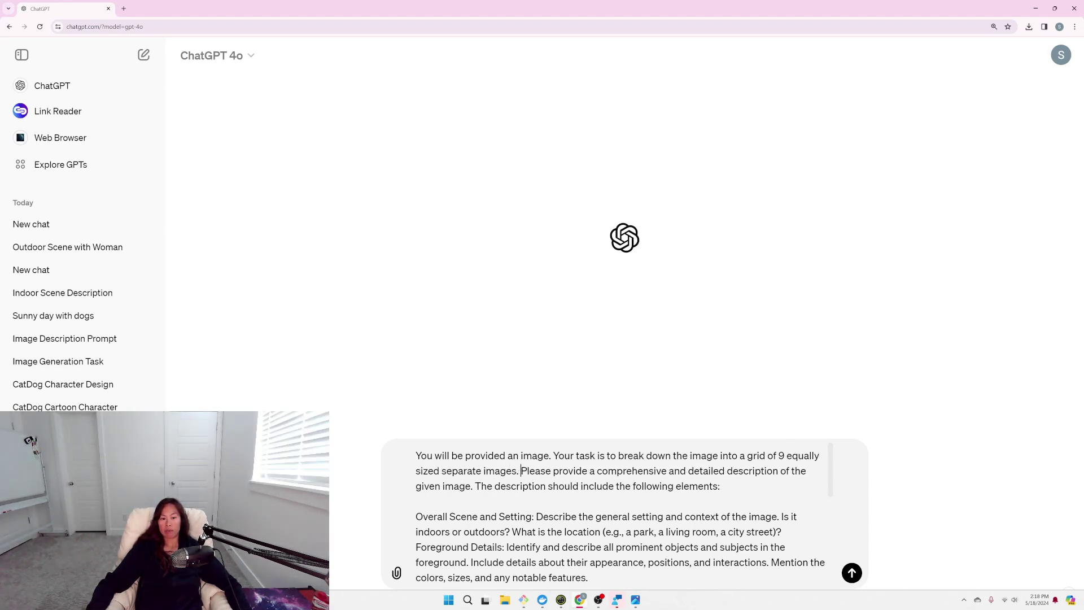
text(For each image,)
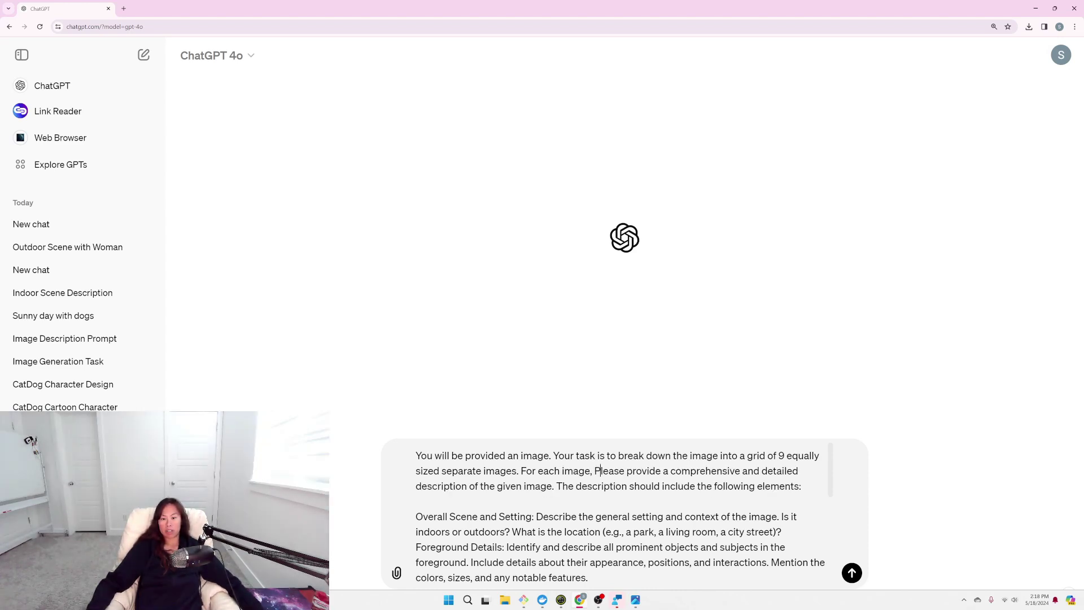
drag(552, 486, 484, 486)
key(BackSpace)
key(BackSpace)
text(it)
scroll(621, 514, down, 8)
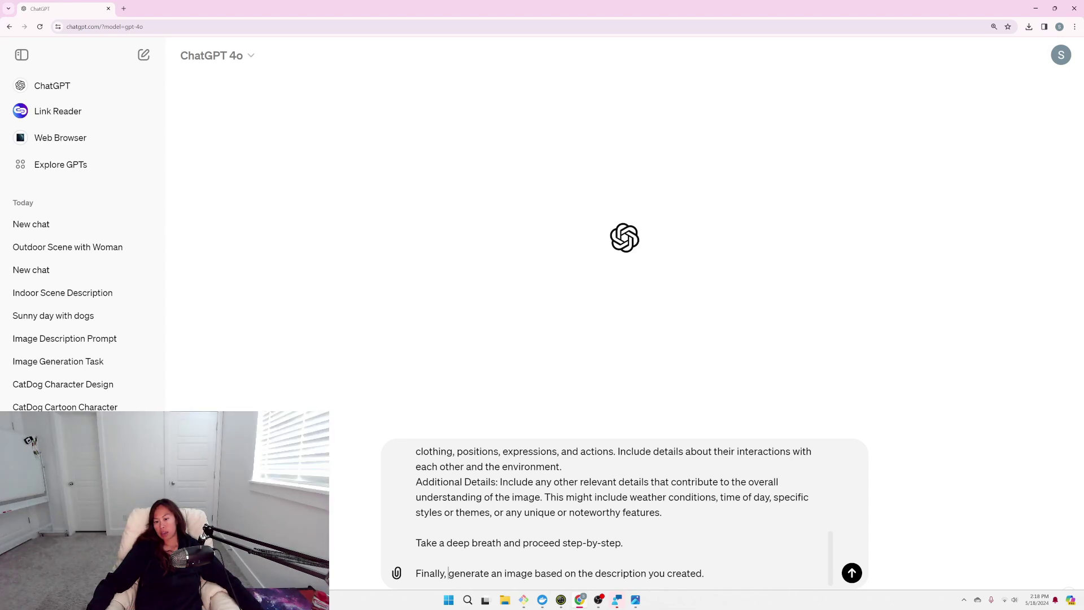
triple_click(518, 573)
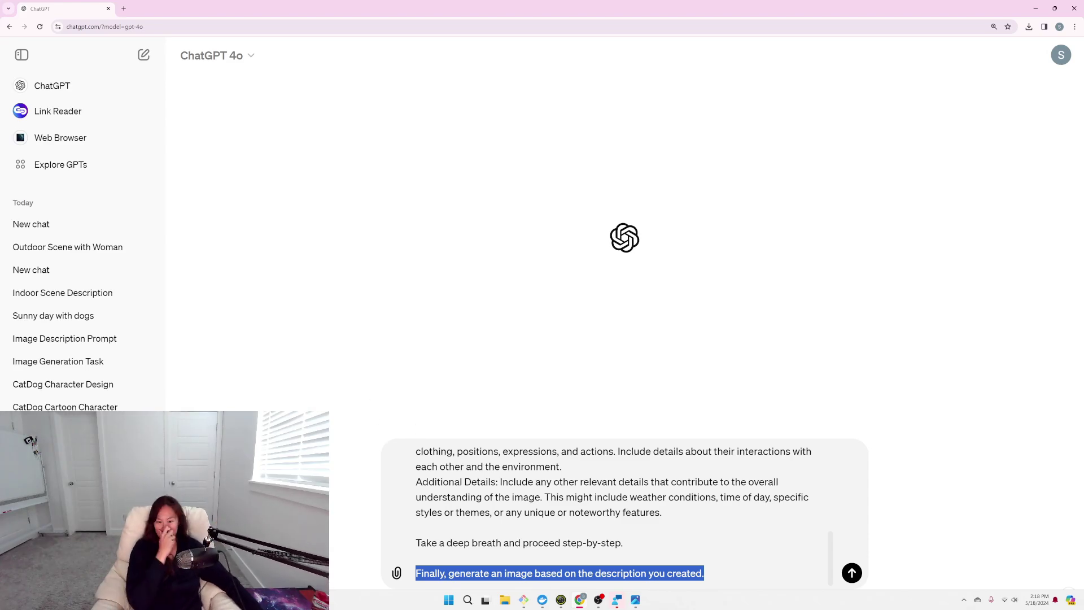
key(ctrl+Home)
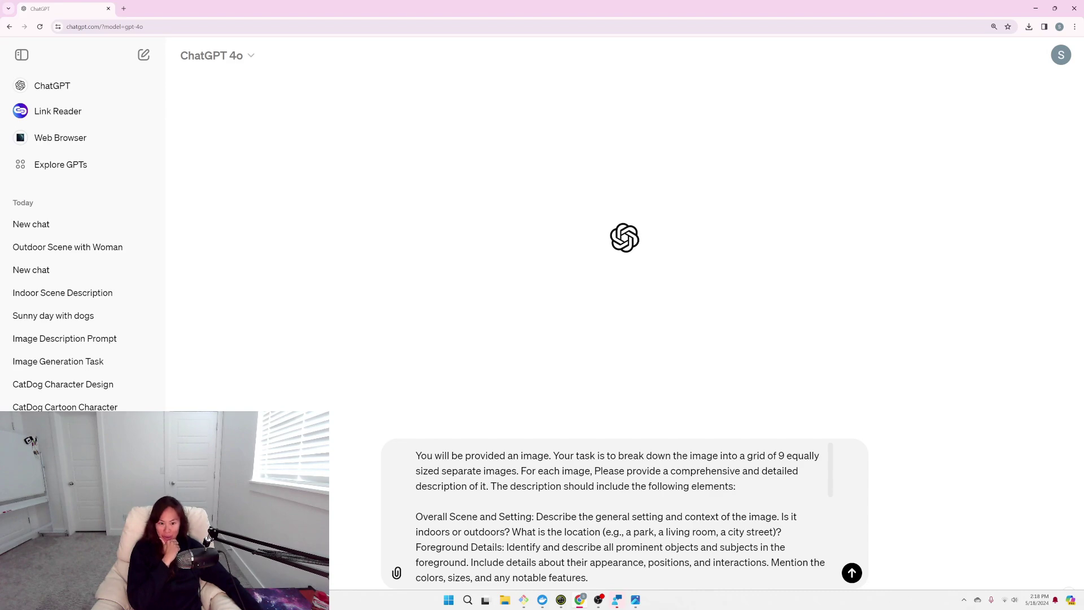
triple_click(688, 455)
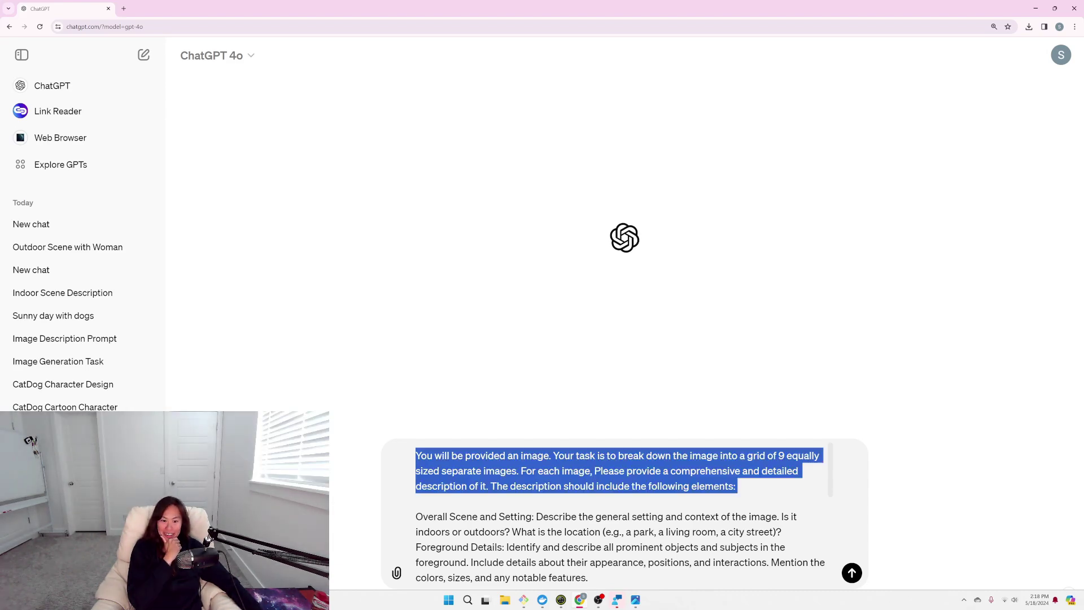
key(ctrl+End)
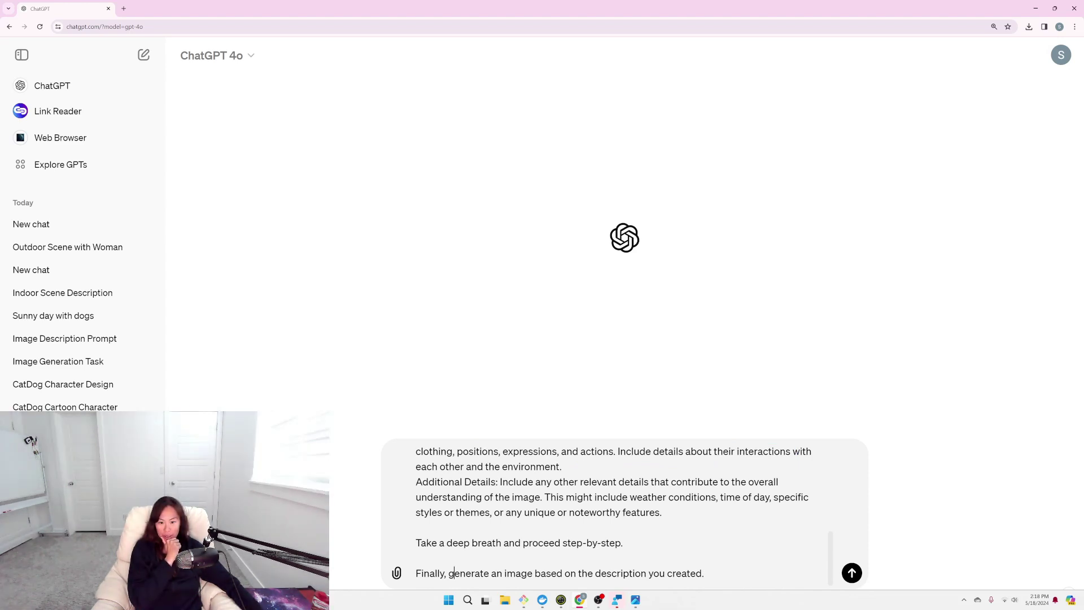
Reword the last line to generate a full image by generating one per grid and piecing them together.
drag(534, 573, 696, 574)
key(BackSpace)
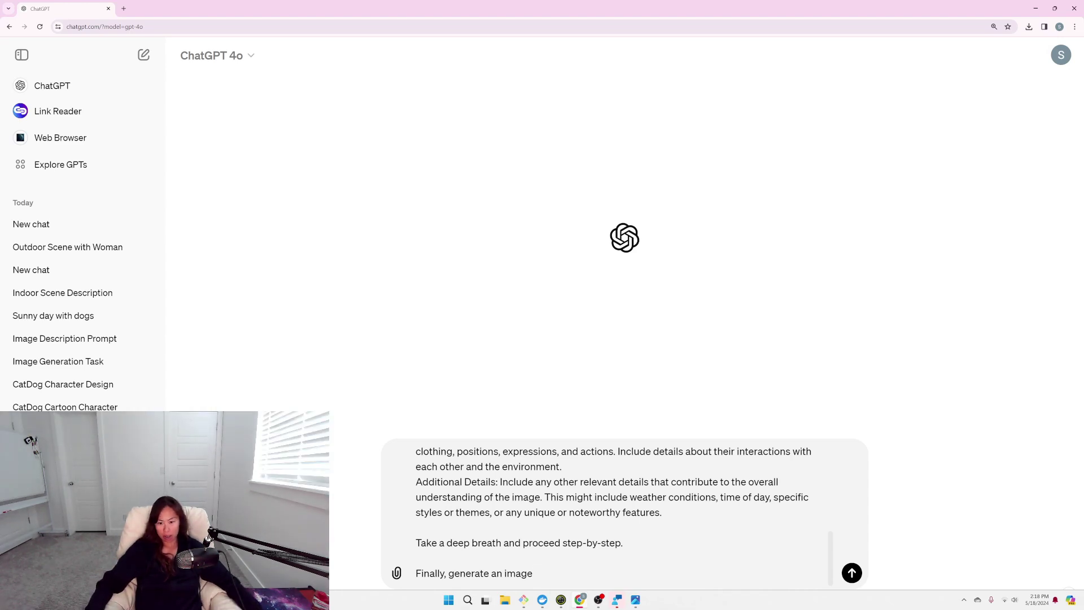
click(497, 573)
key(BackSpace)
text(full)
click(544, 573)
text(,)
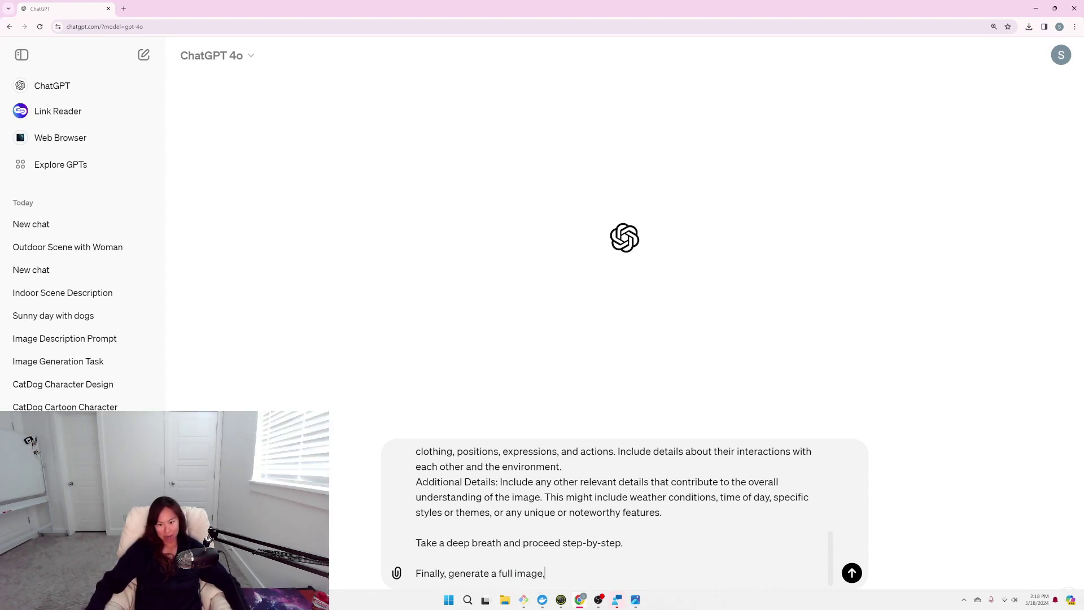
key(BackSpace)
text( by )
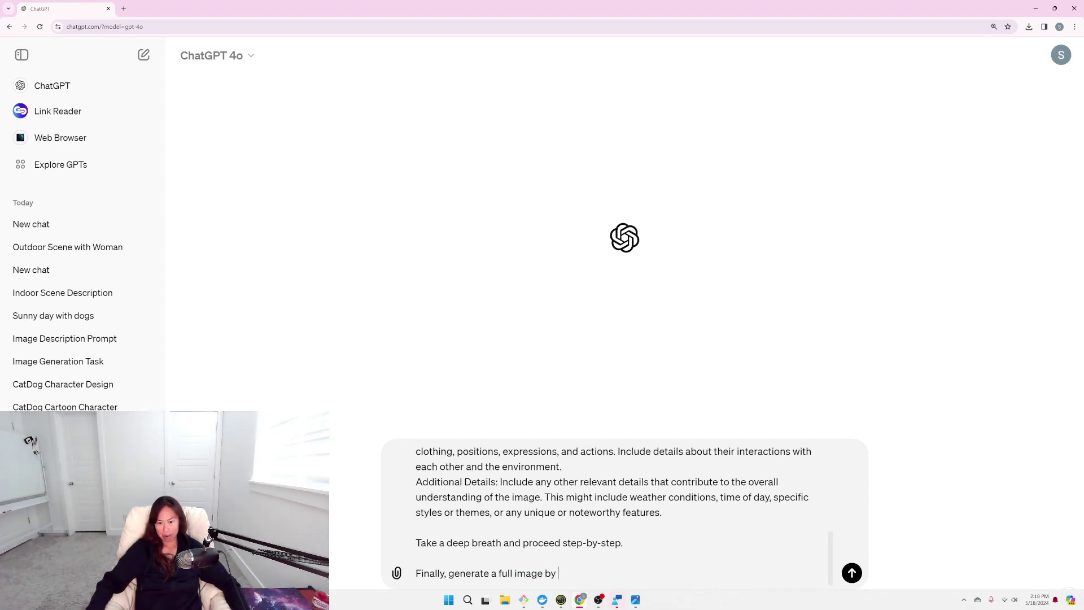
text(ge)
key(BackSpace)
text(enerating an image for each grid and then piecing them together.)
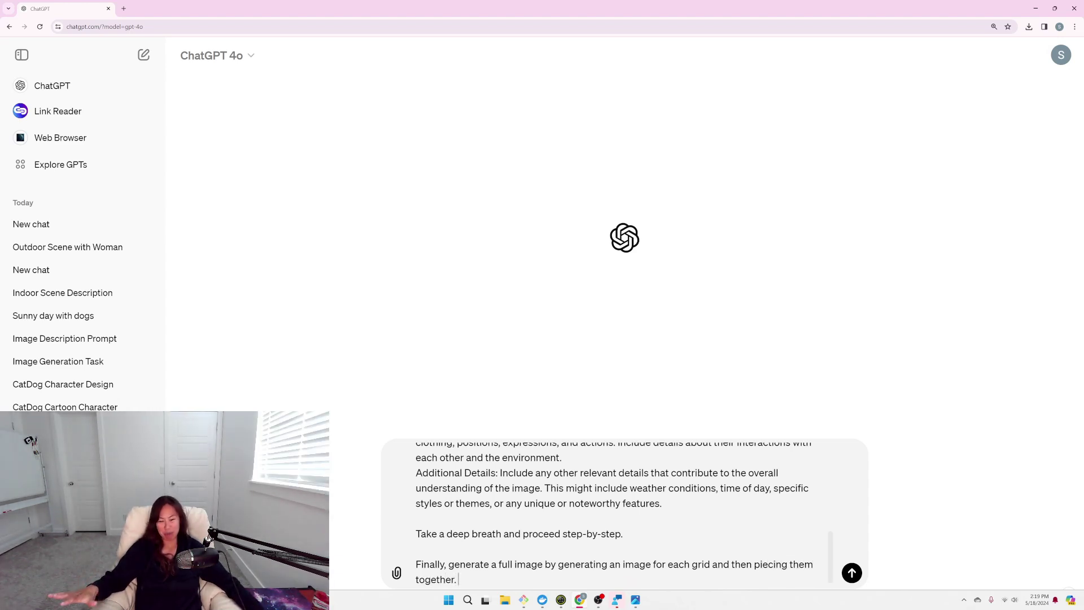
Change 'each grid' to 'each separate grid' and send the grid-breakdown prompt.
triple_click(531, 564)
key(Right)
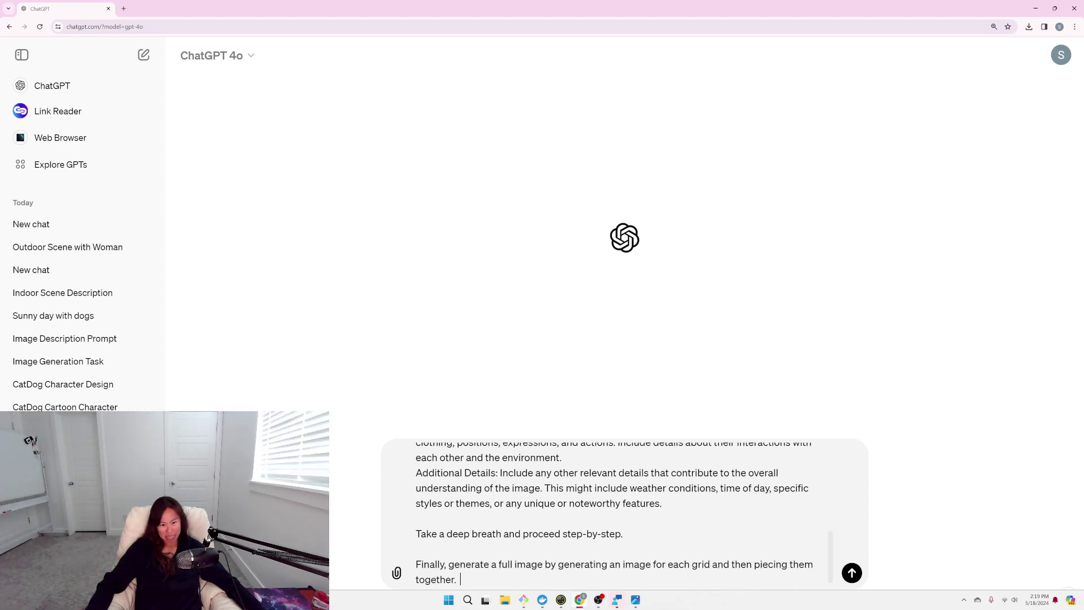
click(692, 564)
text(separate)
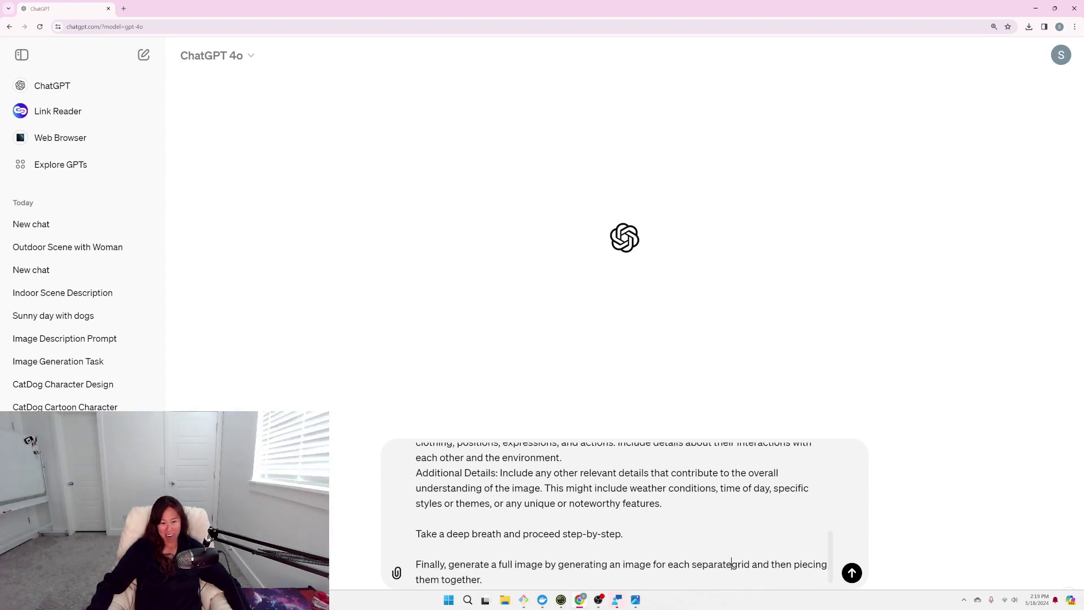
key(super)
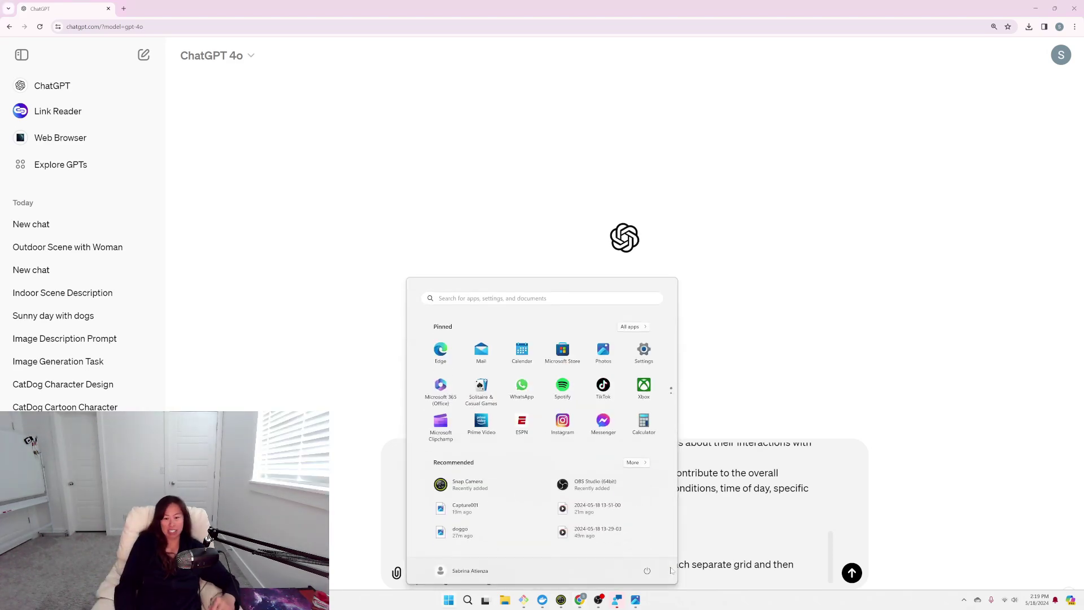
key(Escape)
key(Return)
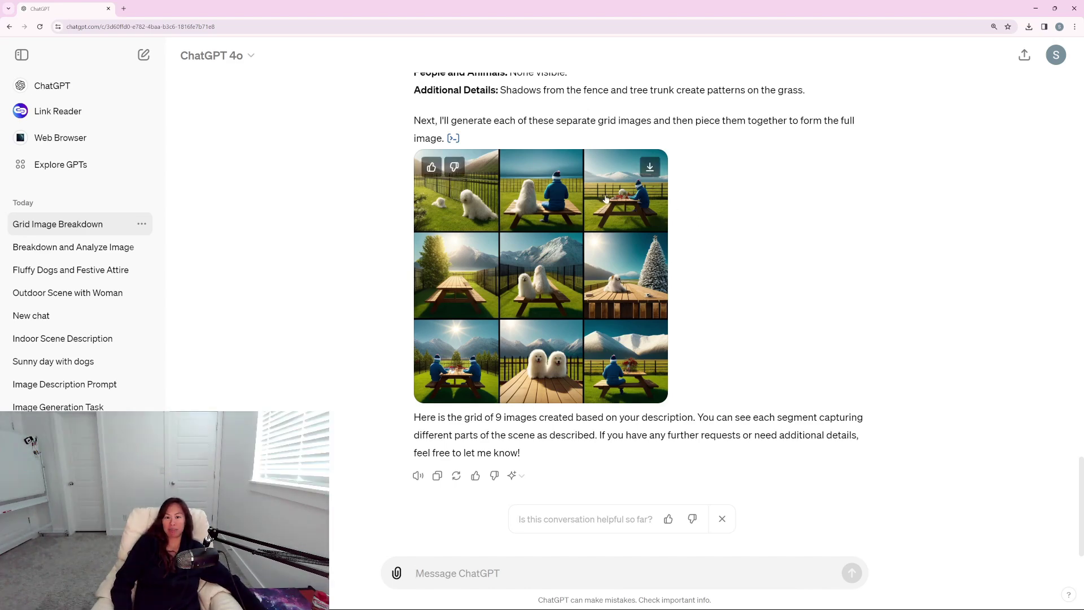
Scroll between Grid Image 9's description and the finished 3×3 composite image of the scene.
scroll(757, 340, up, 3)
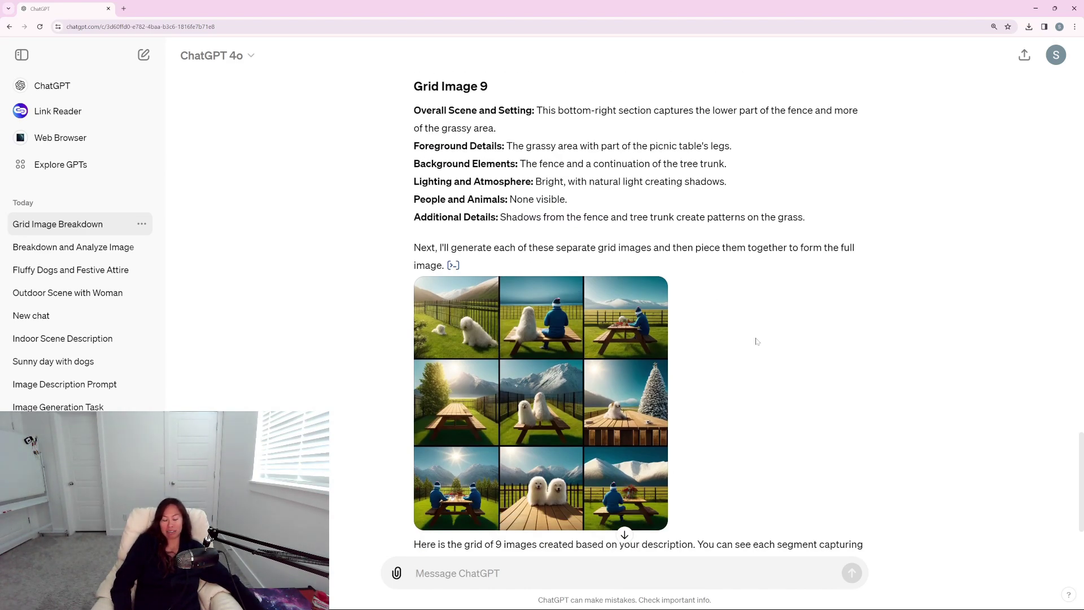
scroll(757, 341, down, 3)
triple_click(677, 419)
click(740, 349)
scroll(748, 322, up, 4)
scroll(762, 323, down, 4)
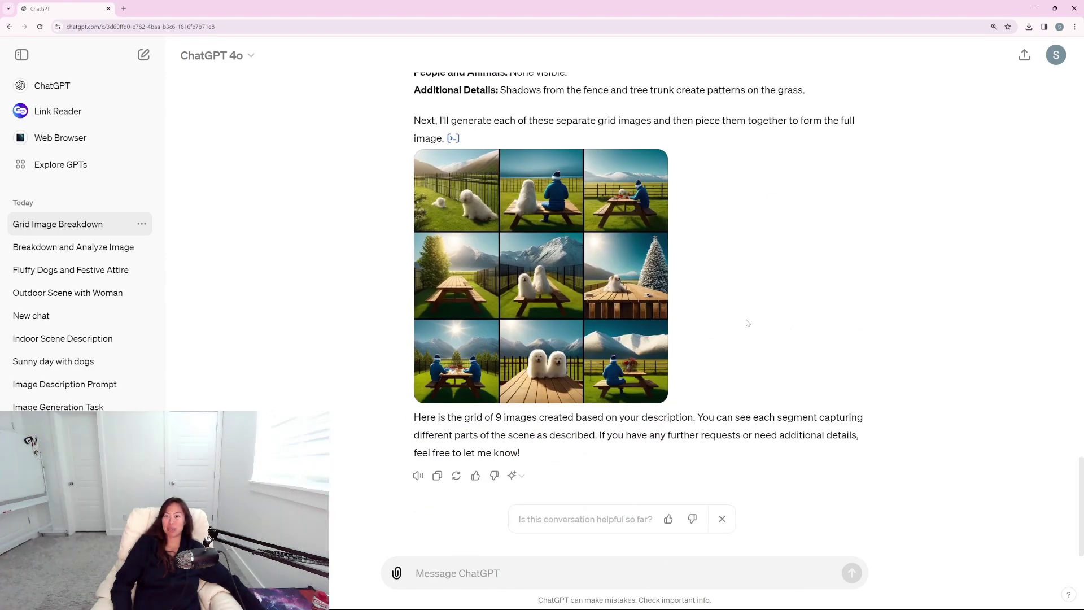
Go via 'Fluffy Dogs and Festive Attire' to the 'Outdoor Scene with Woman' chat and scroll its reply.
click(65, 270)
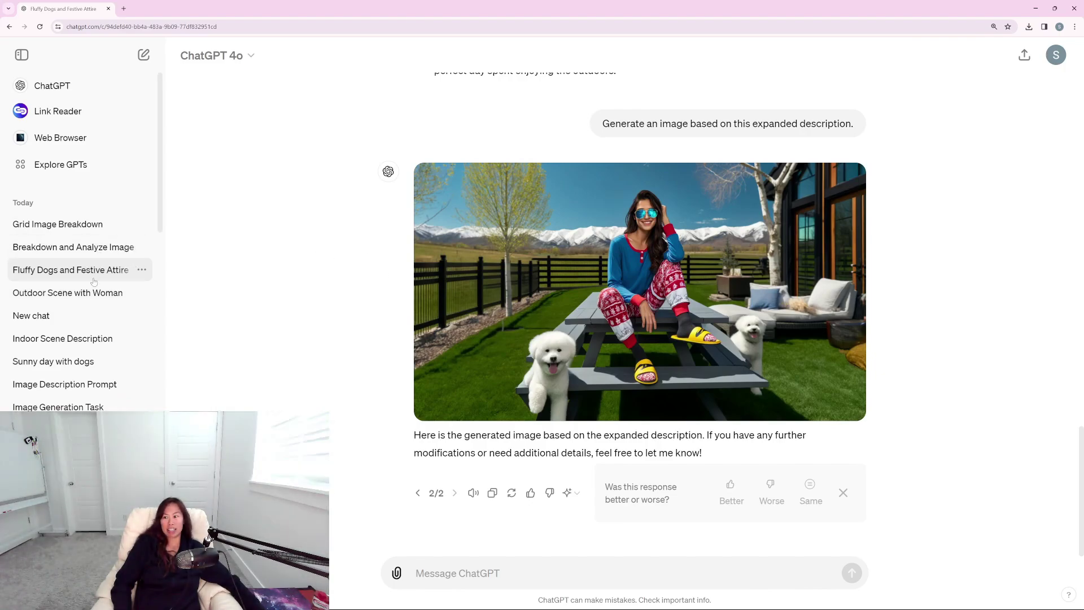
click(93, 291)
scroll(541, 282, up, 15)
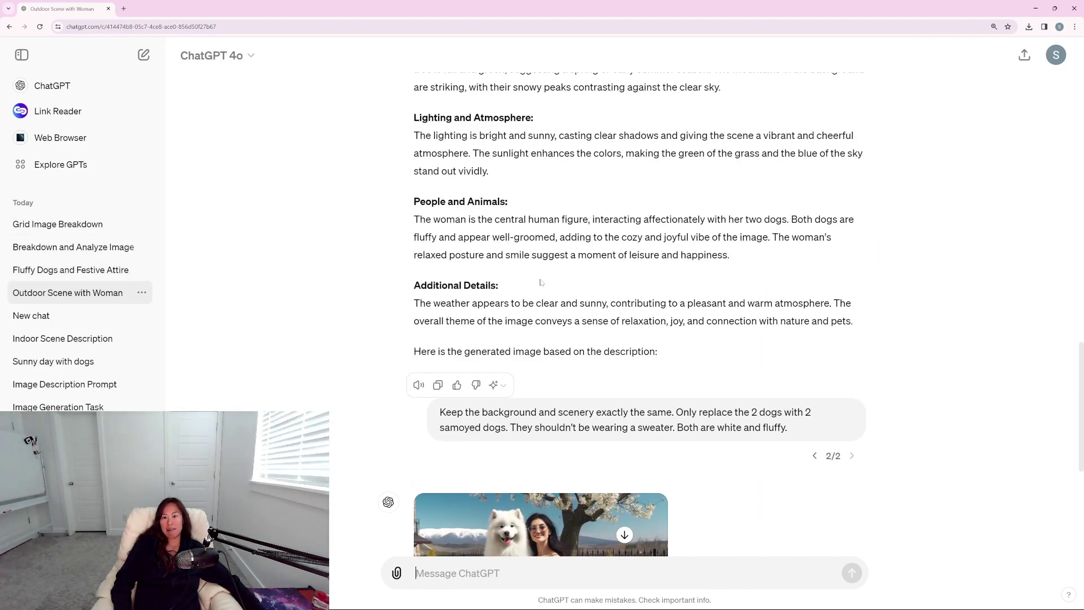
scroll(520, 494, down, 10)
scroll(520, 494, down, 3)
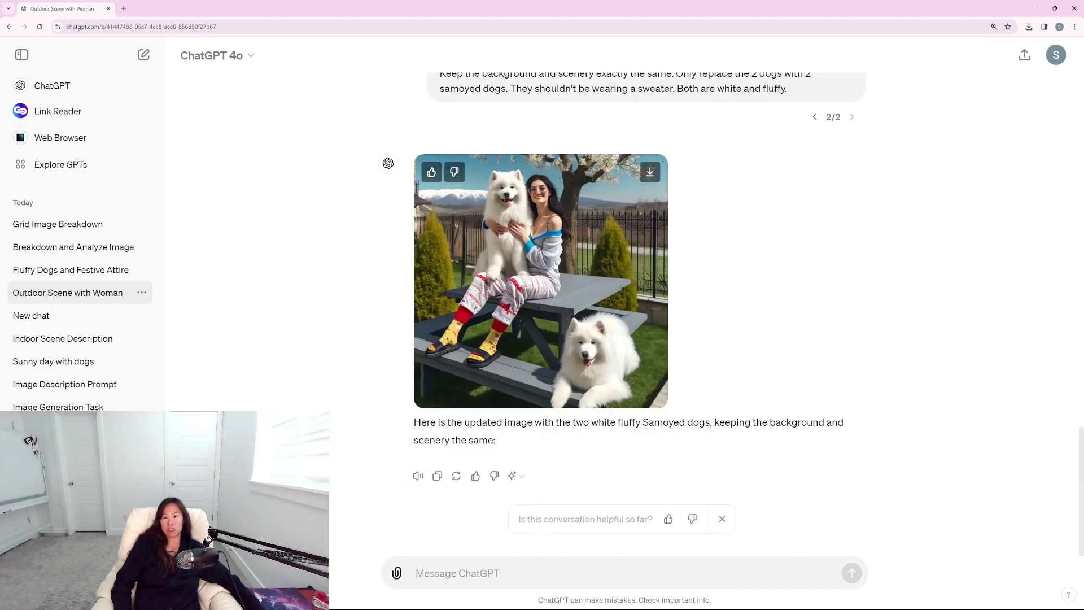
scroll(556, 264, up, 15)
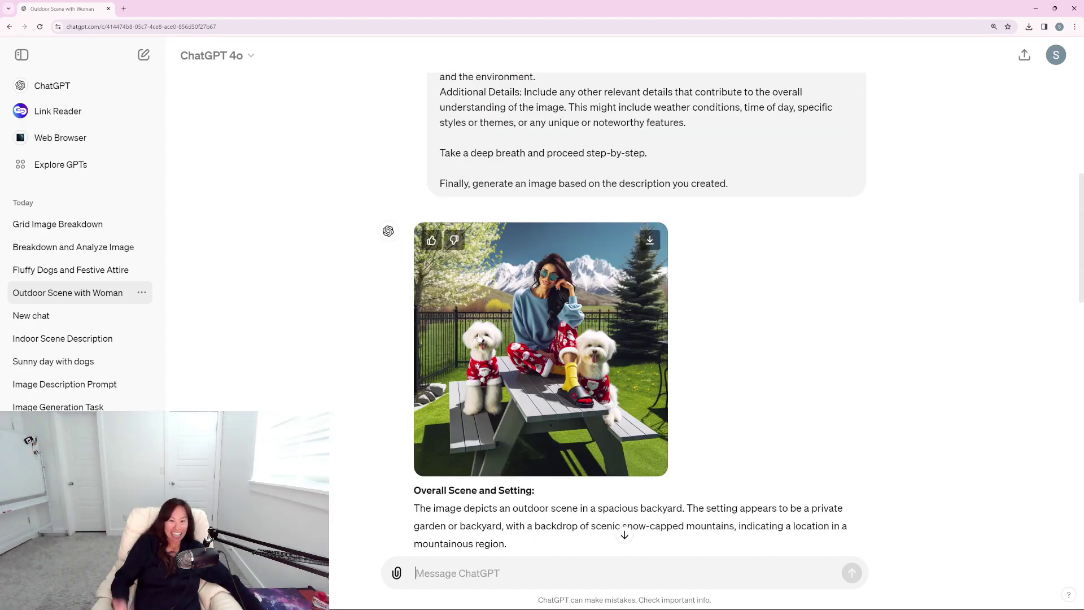
scroll(500, 332, up, 10)
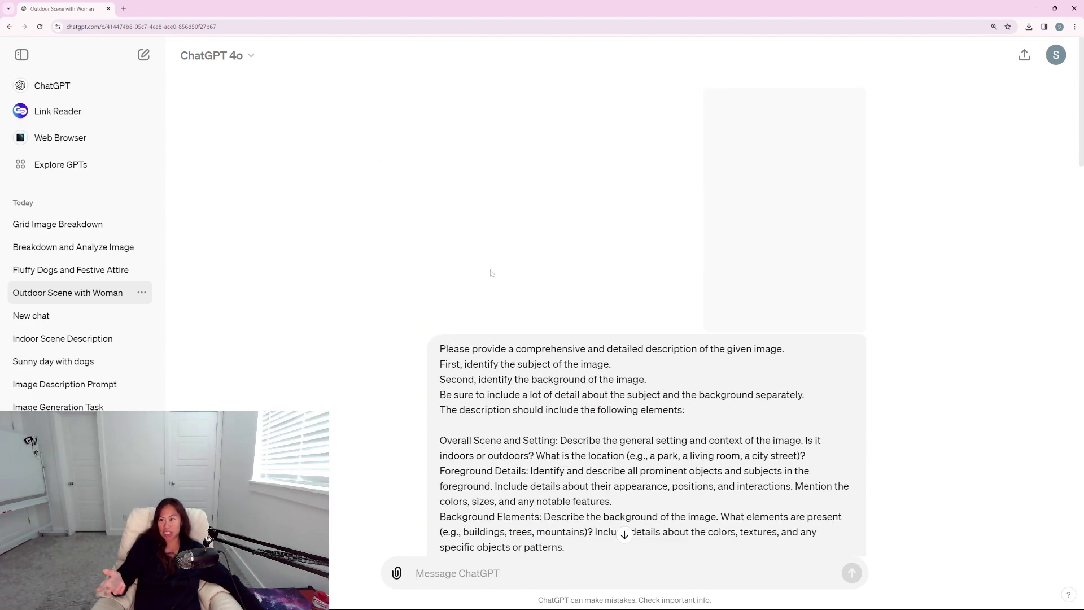
scroll(480, 449, down, 14)
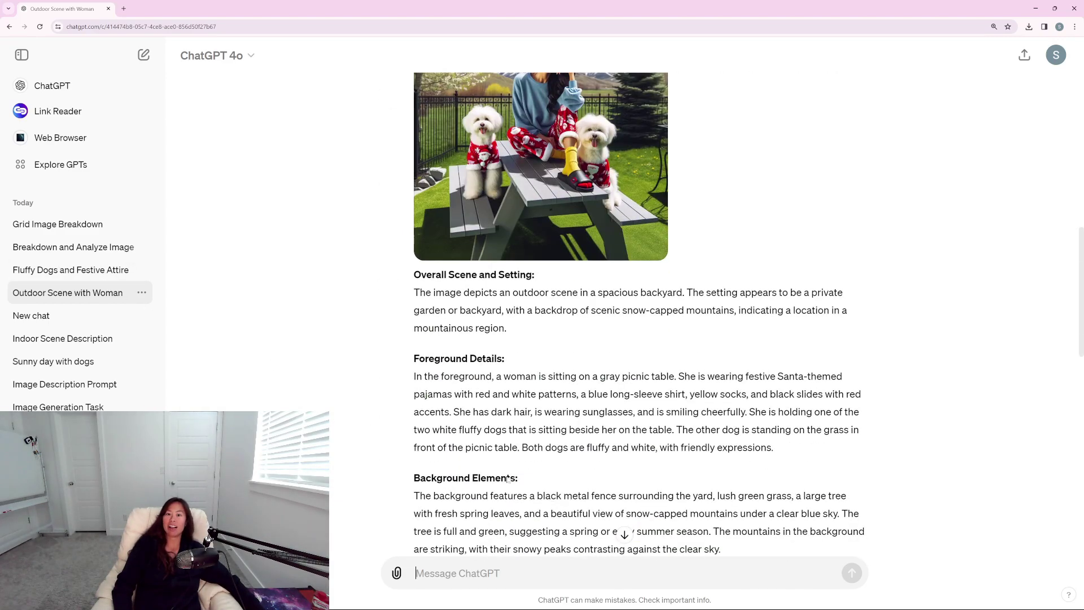
scroll(480, 451, up, 9)
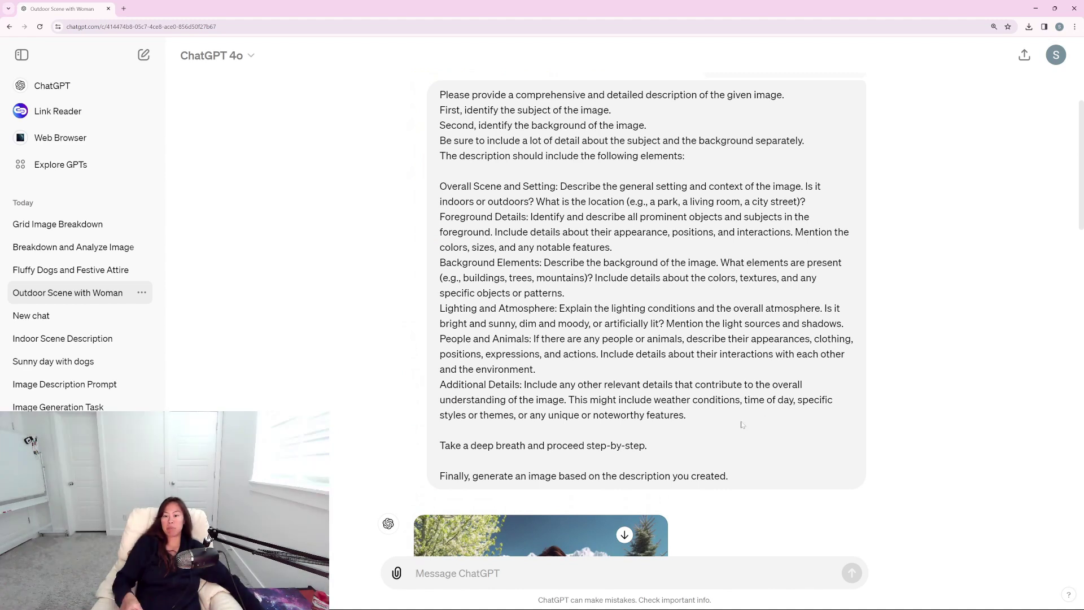
Reread the 'Take a deep breath' prompt line and settle on the first two-dog picnic-table image.
triple_click(454, 446)
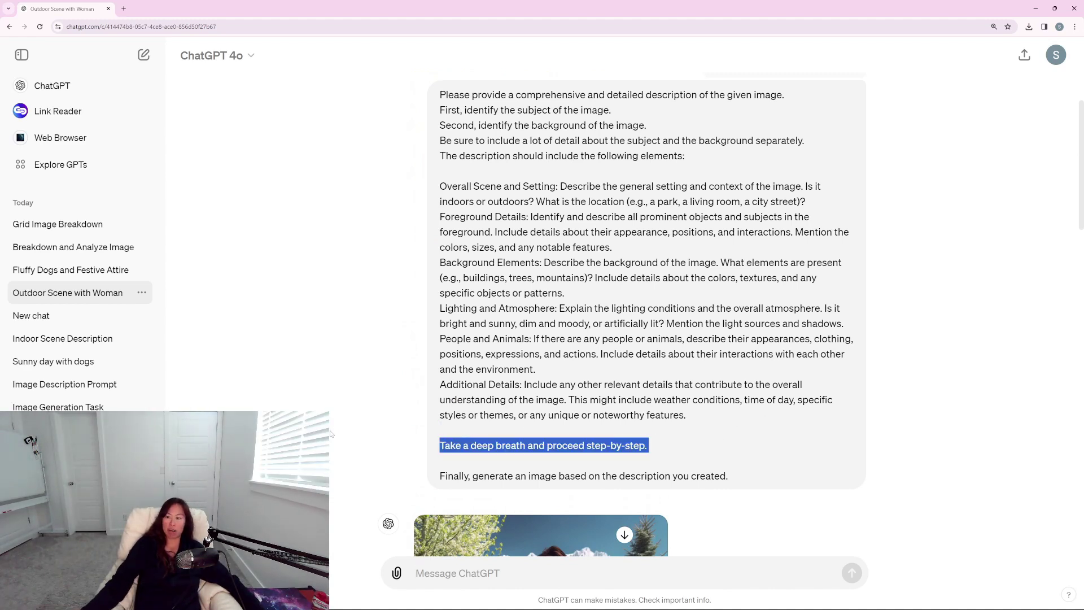
scroll(624, 311, down, 8)
scroll(624, 311, up, 3)
scroll(298, 370, down, 2)
scroll(319, 364, up, 2)
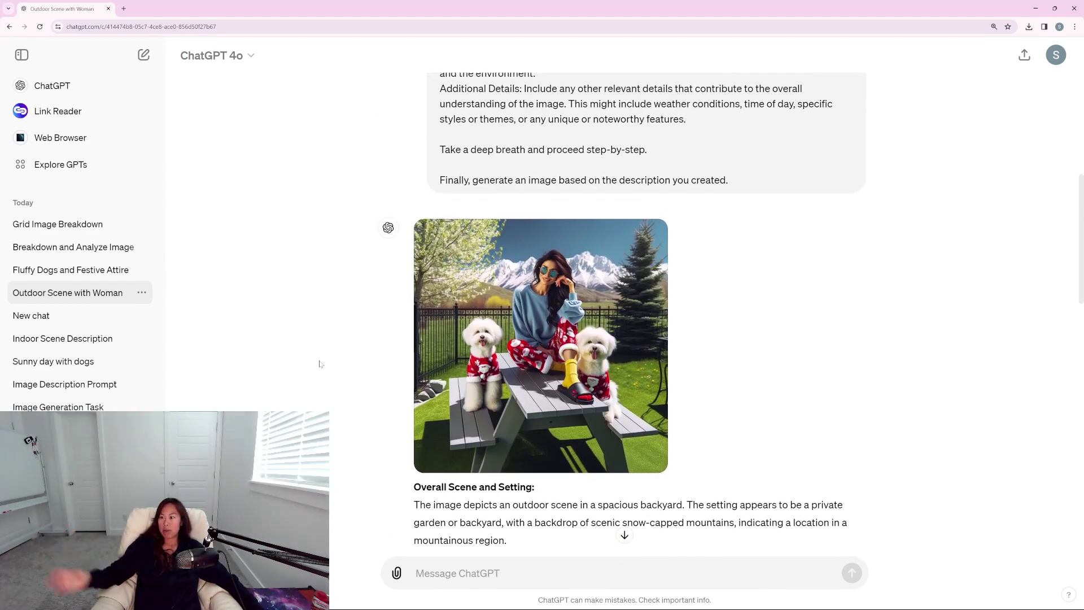
scroll(319, 364, up, 1)
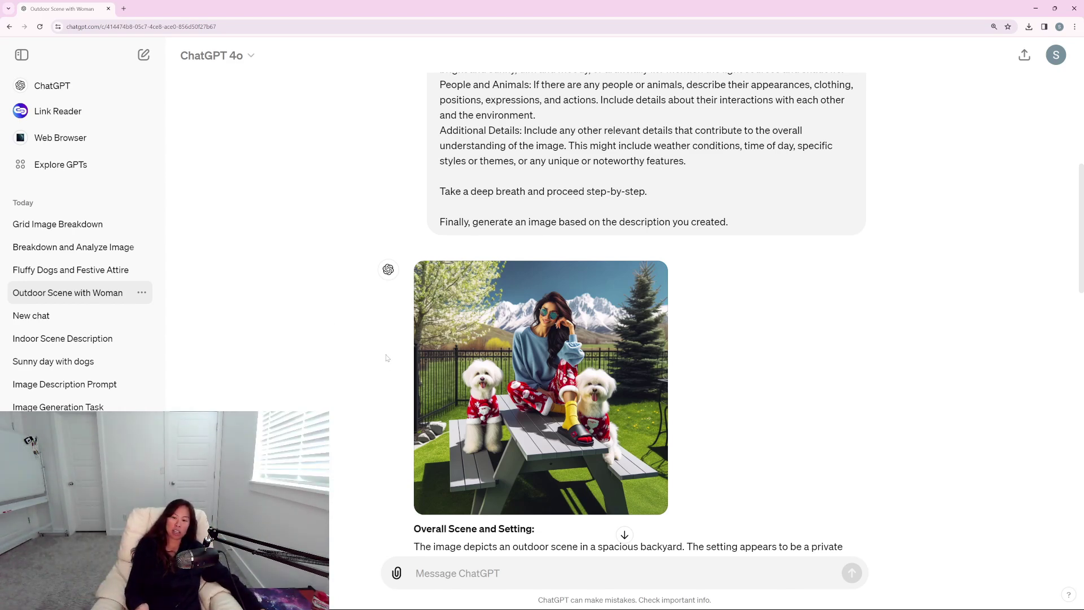
scroll(309, 376, down, 12)
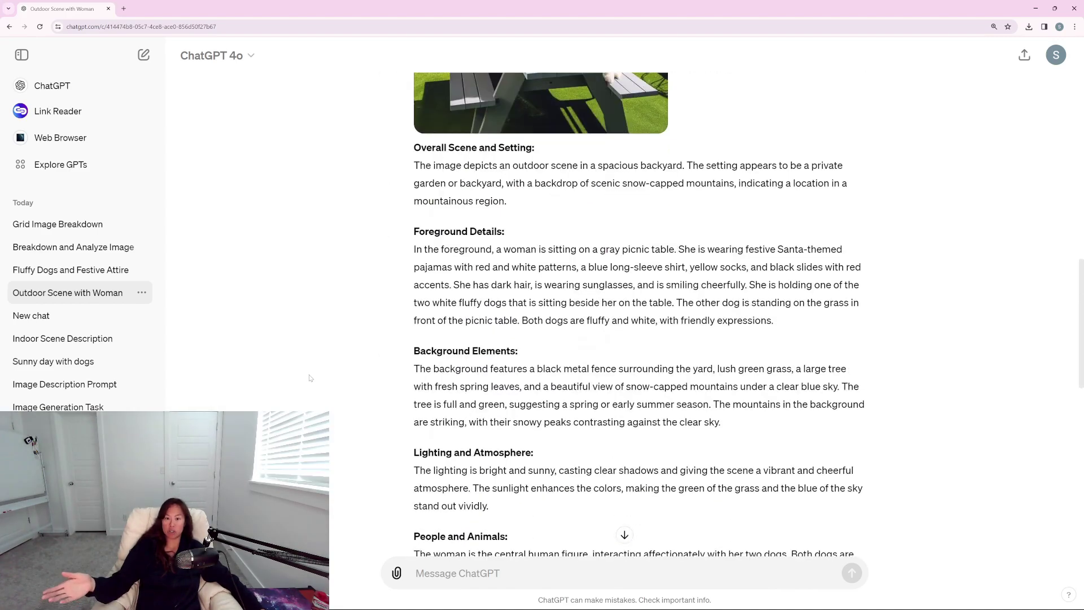
scroll(457, 207, down, 5)
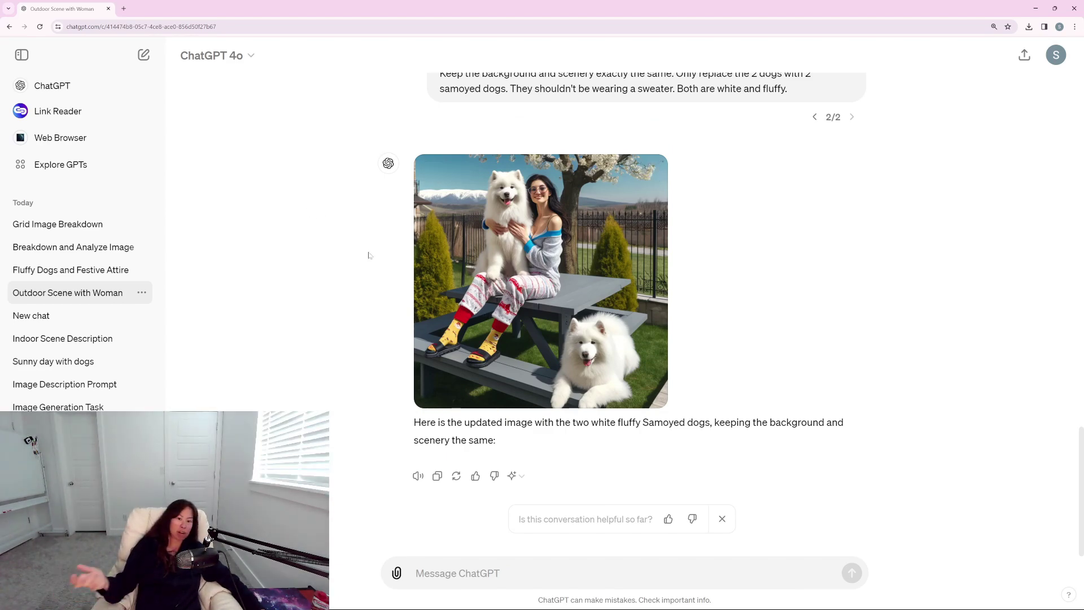
scroll(273, 267, up, 1)
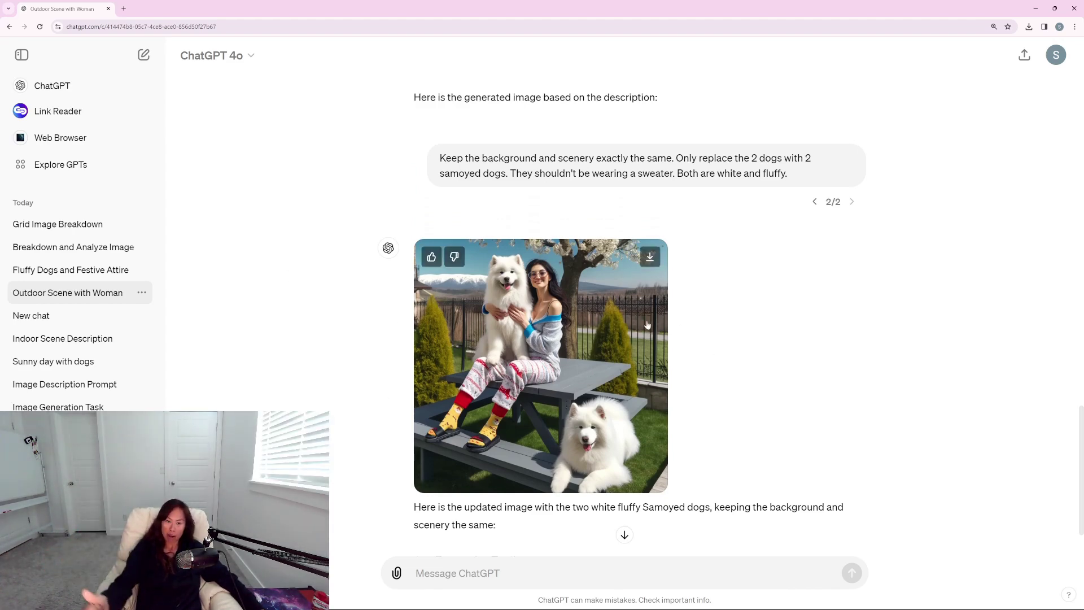
scroll(627, 316, up, 1)
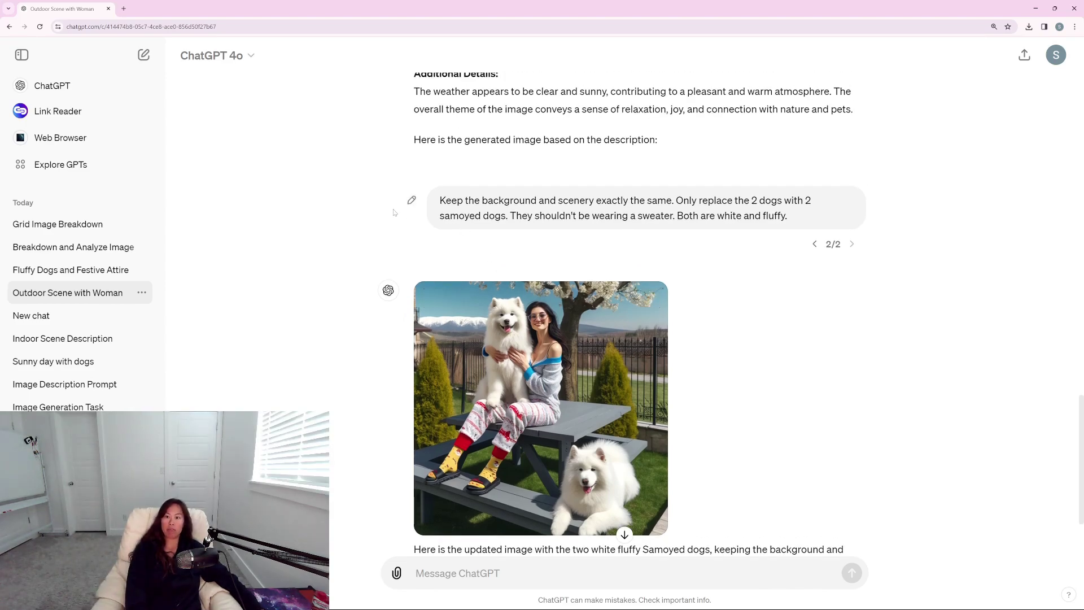
scroll(394, 212, up, 4)
scroll(394, 213, down, 5)
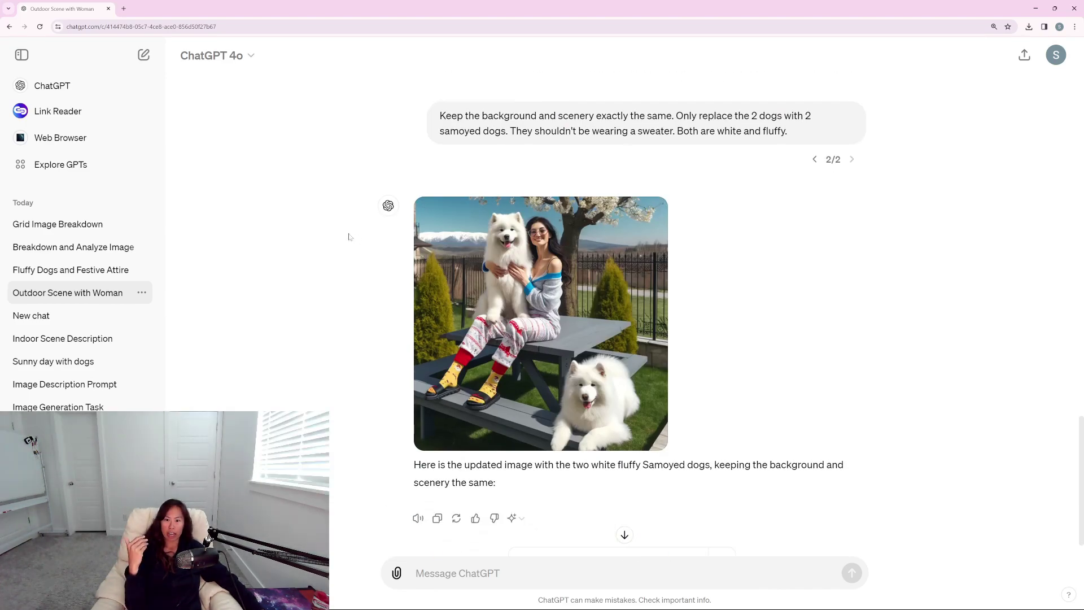
scroll(515, 307, up, 1)
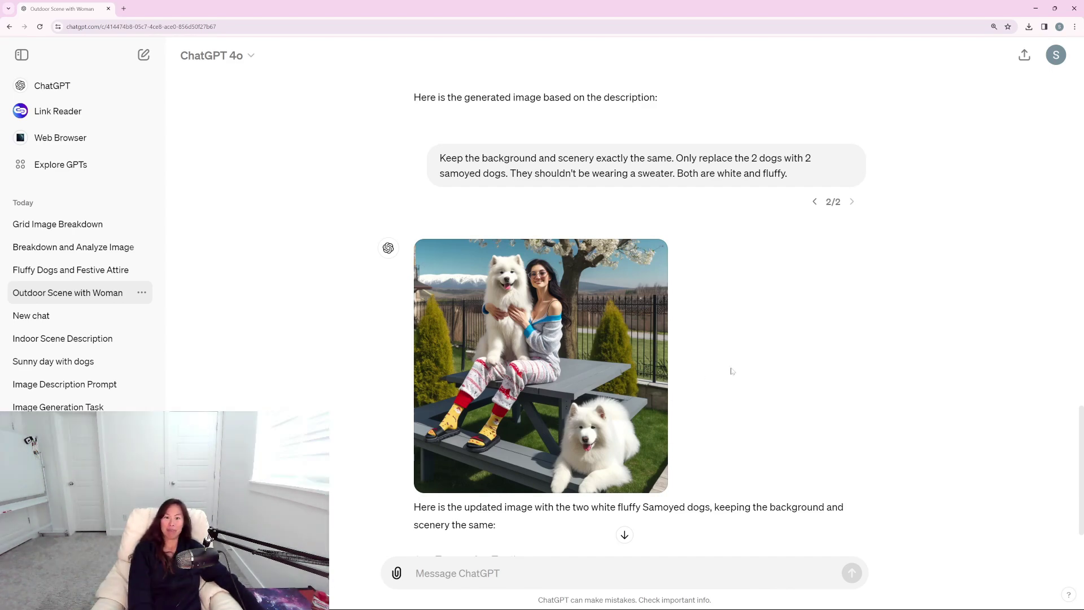
scroll(702, 380, up, 2)
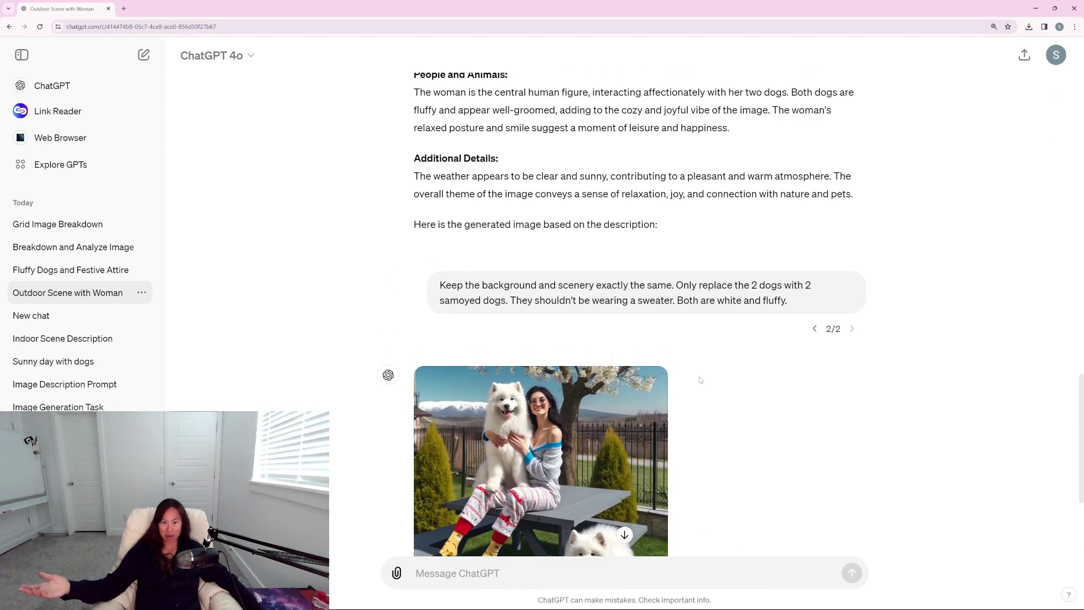
scroll(701, 382, down, 2)
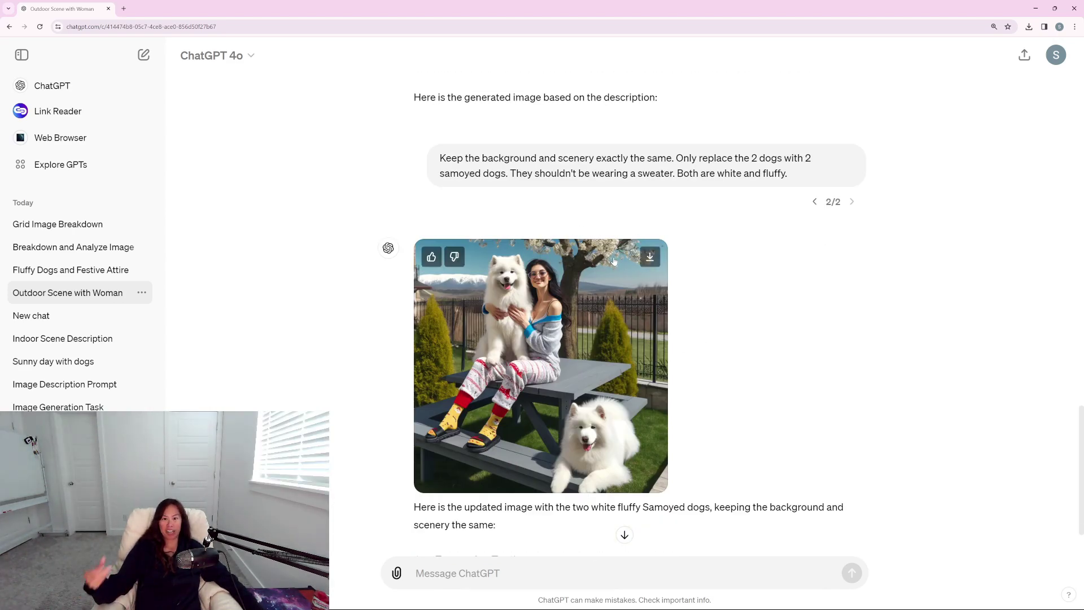
scroll(617, 266, up, 20)
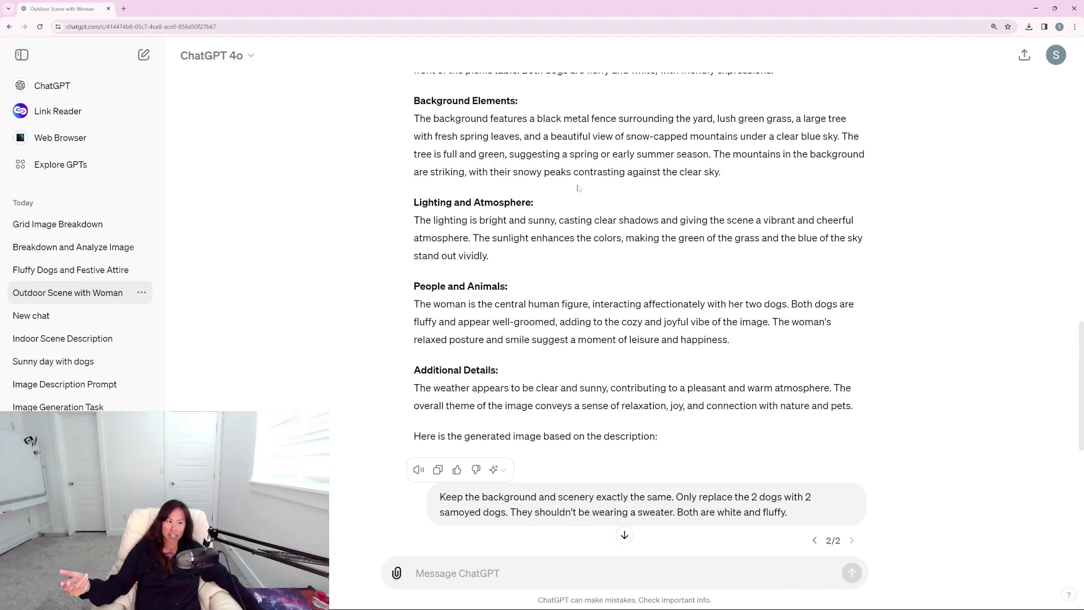